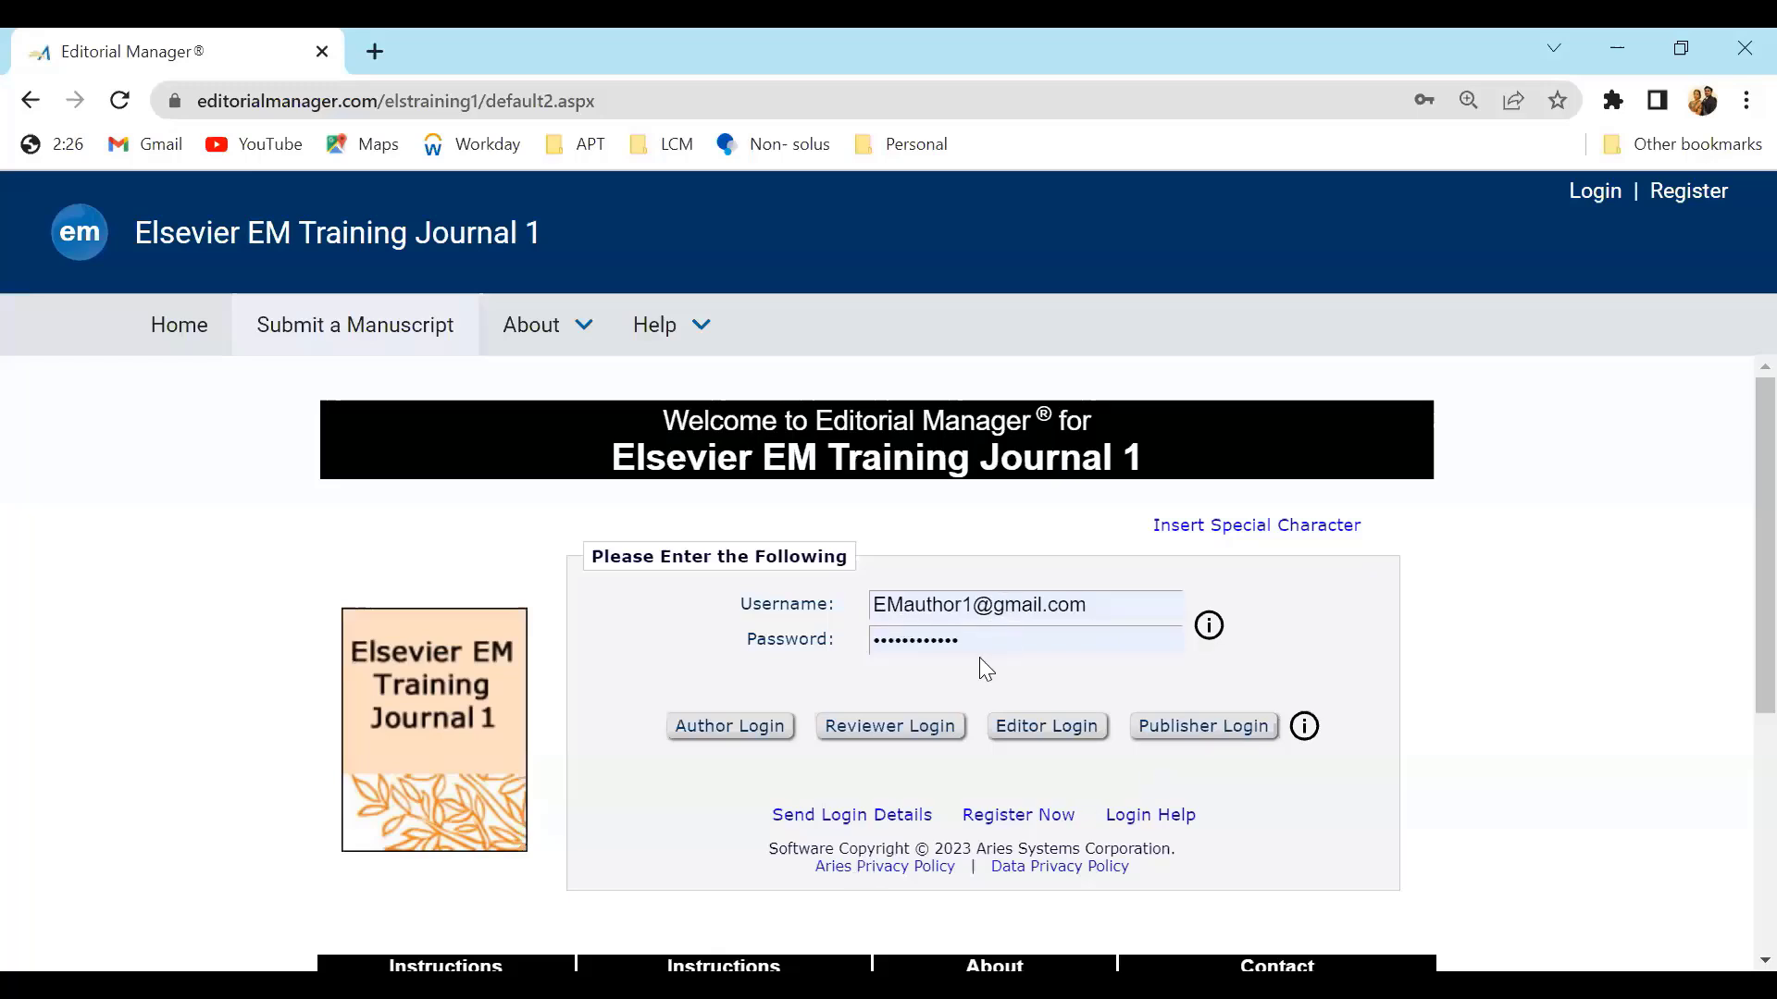
Log in to the journal as an author
{"action": "left_click", "coordinate": [747, 740]}
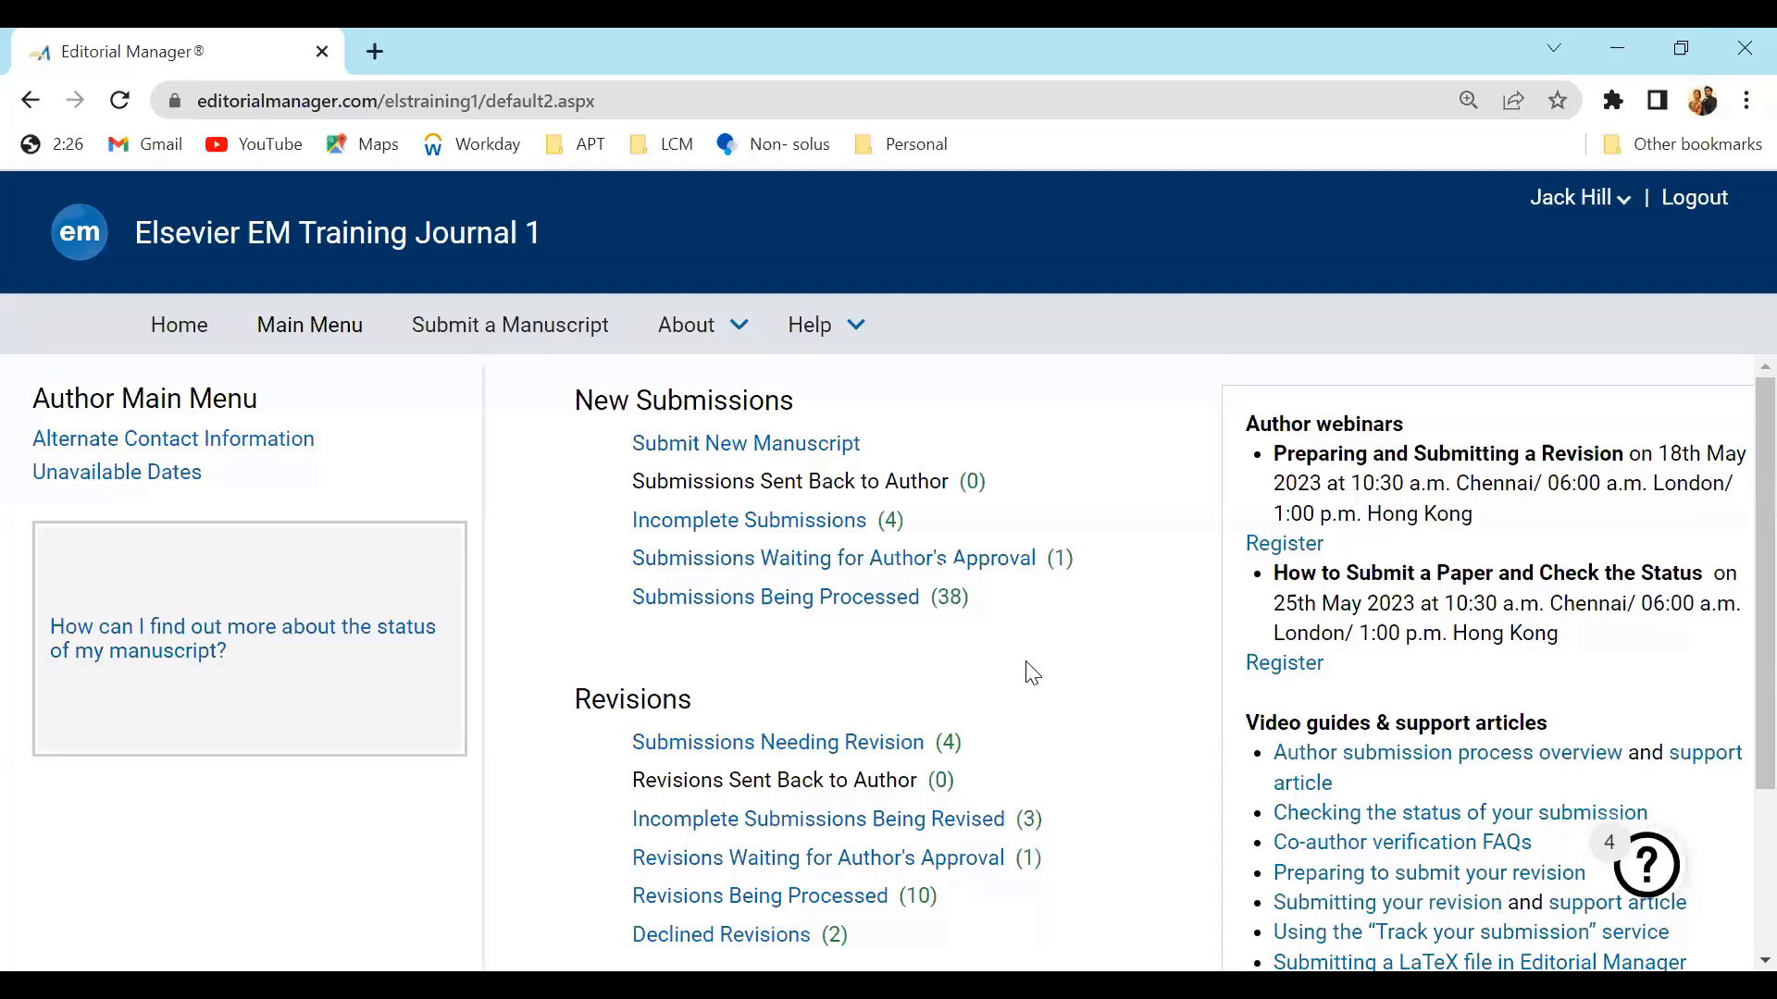
{"action": "left_click", "coordinate": [695, 340]}
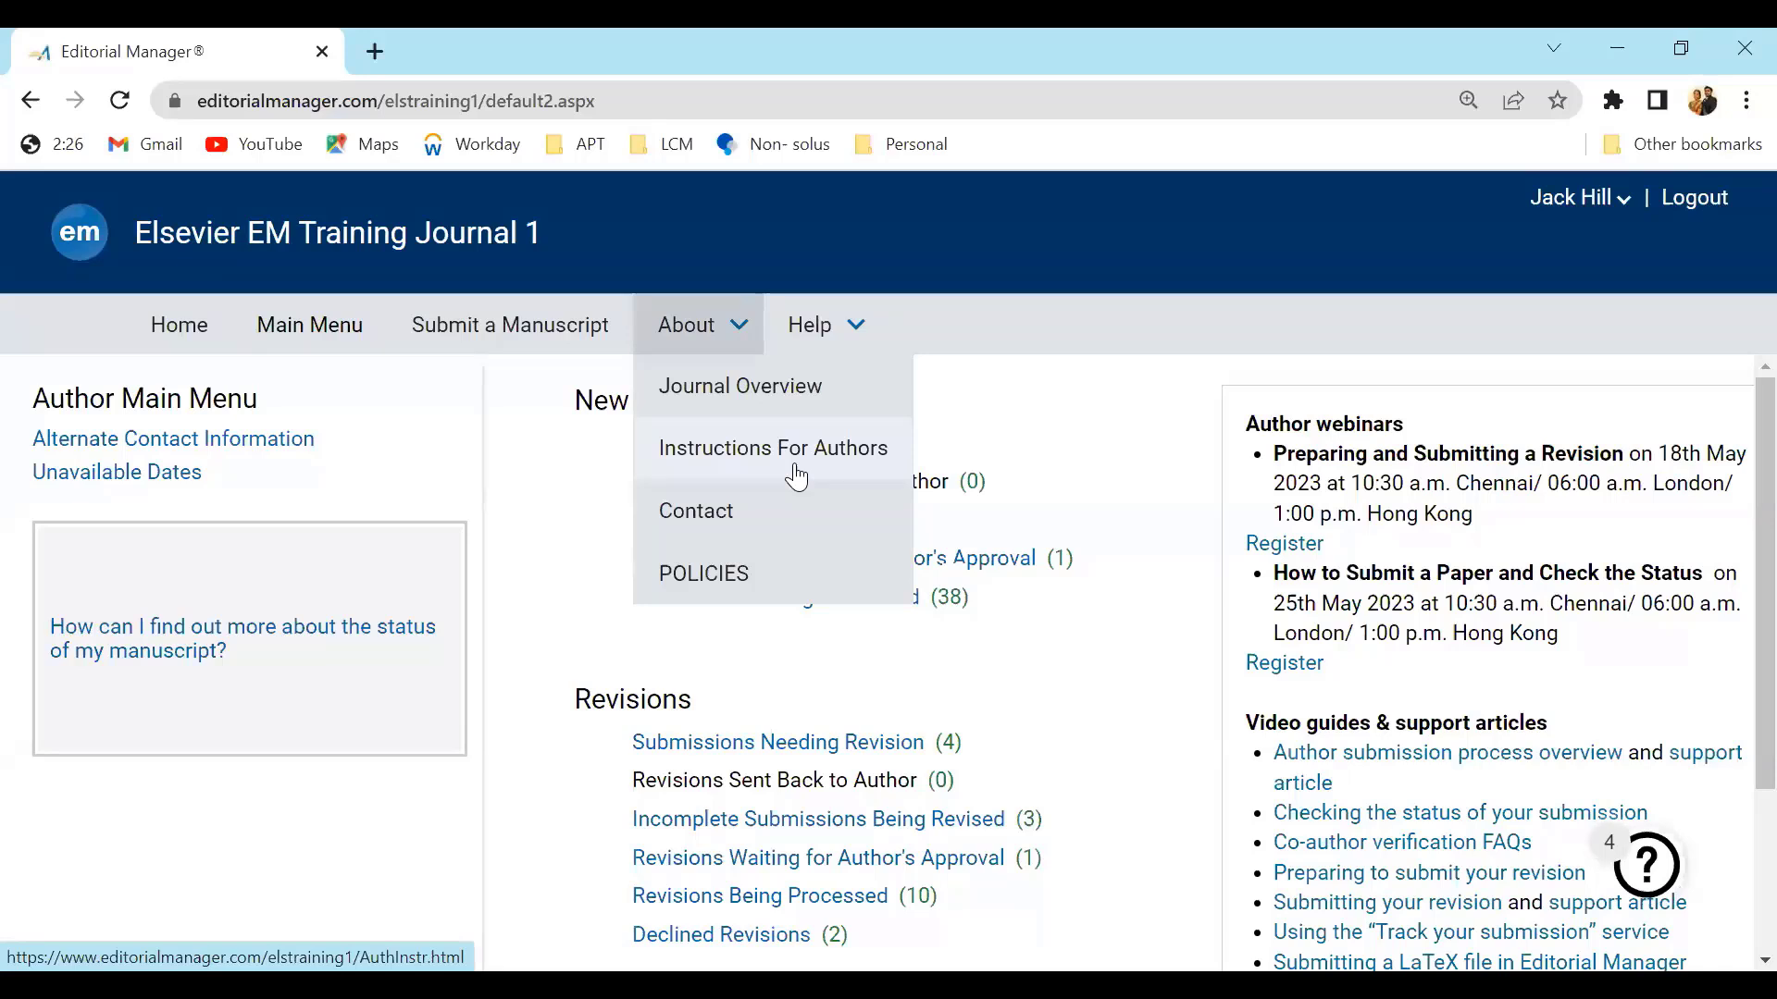
{"action": "left_click", "coordinate": [945, 680]}
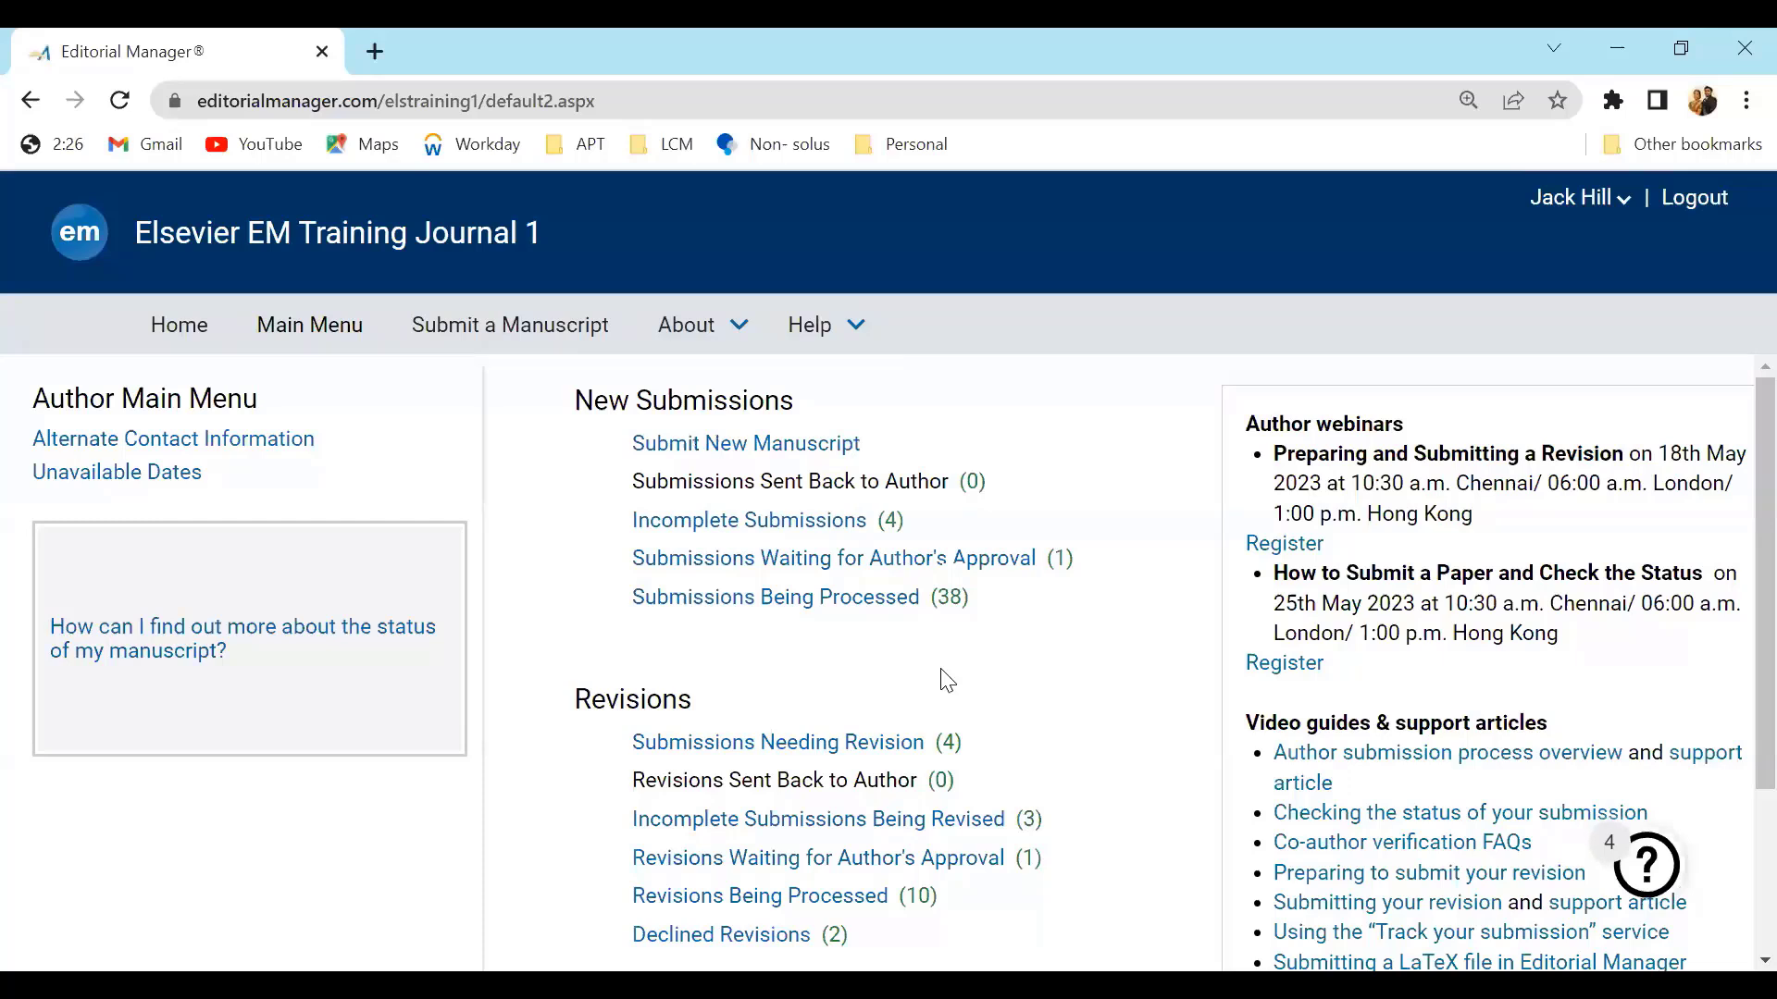
{"action": "left_click_drag", "start_coordinate": [700, 708], "coordinate": [570, 708]}
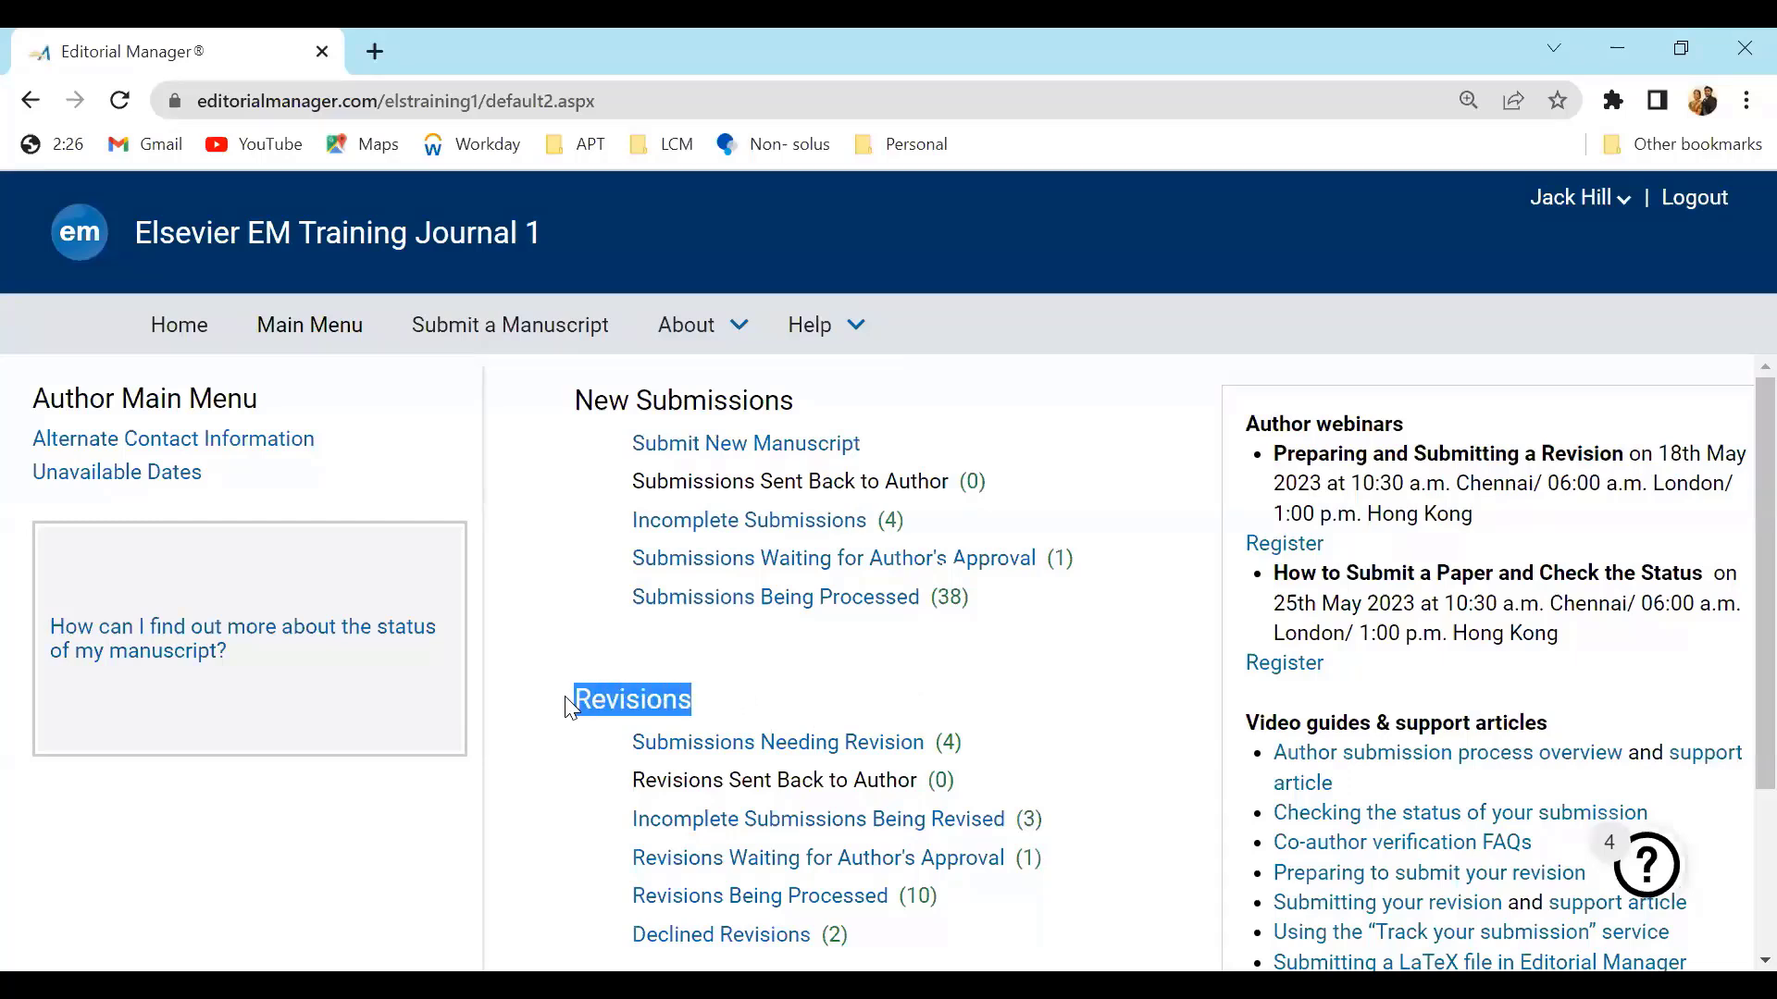
Open the submissions needing revision and view the decision for the JS_Webinar_May manuscript
{"action": "left_click", "coordinate": [745, 753]}
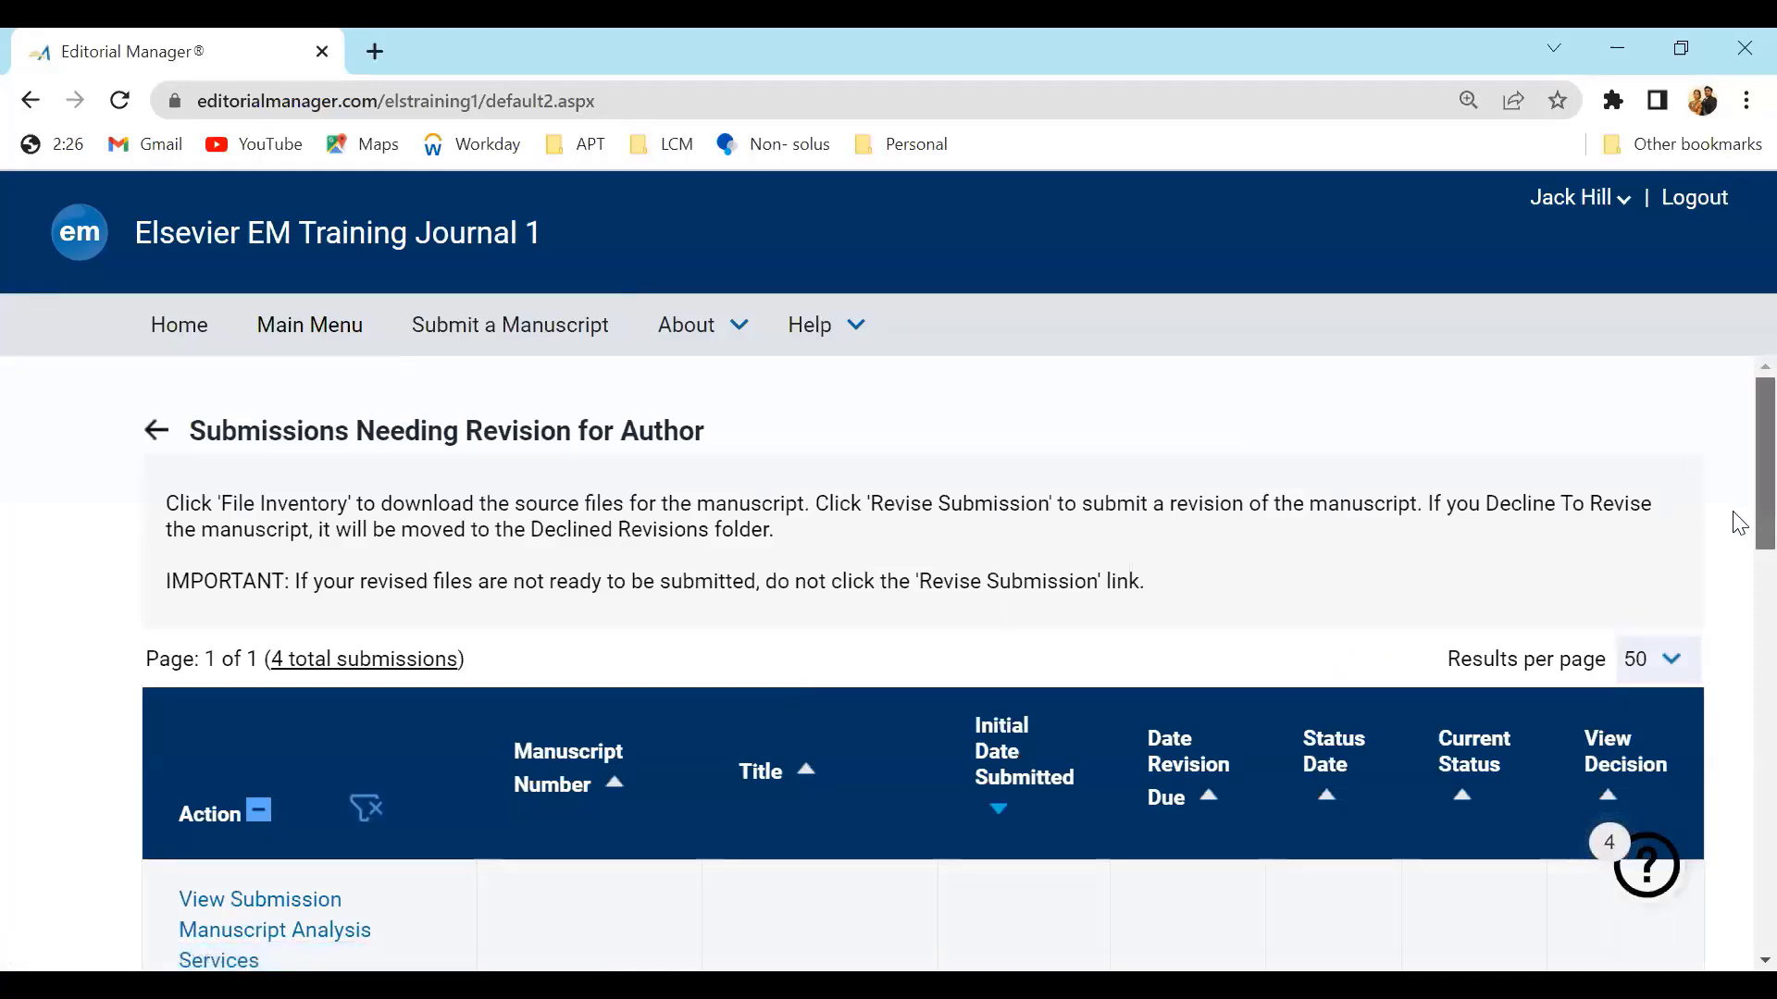
{"action": "scroll", "coordinate": [1738, 520], "scroll_direction": "down", "scroll_amount": 4}
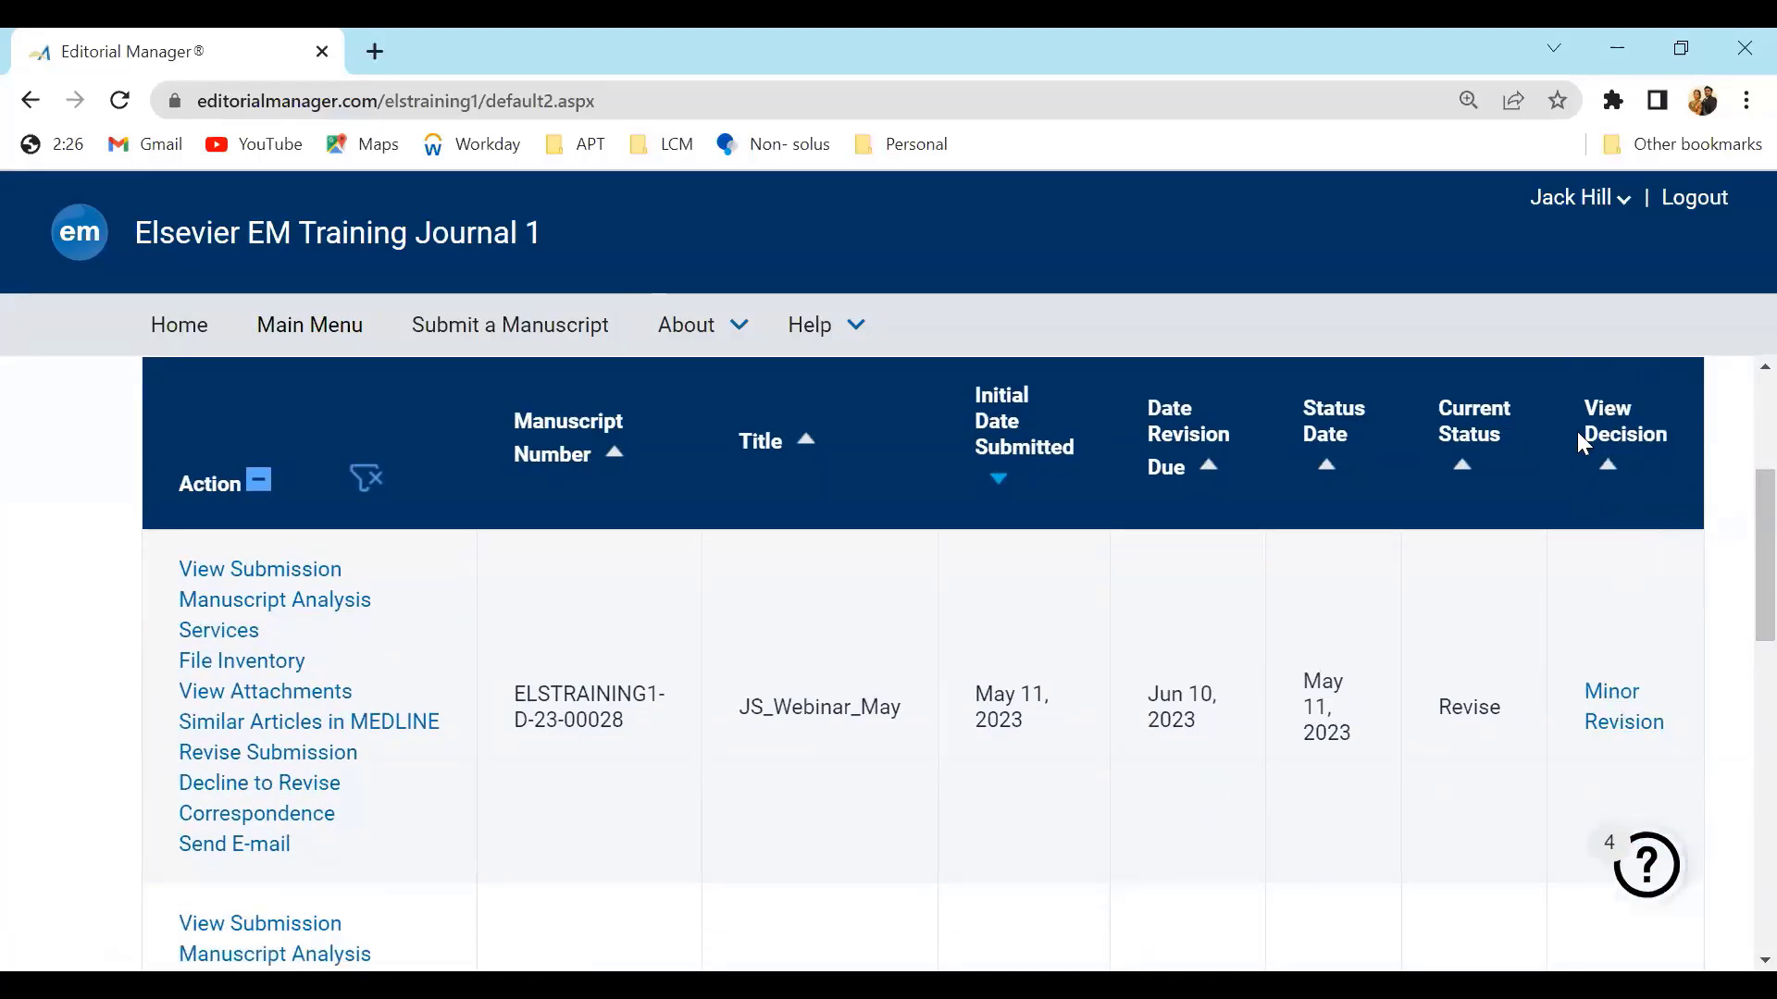
{"action": "left_click", "coordinate": [1615, 705]}
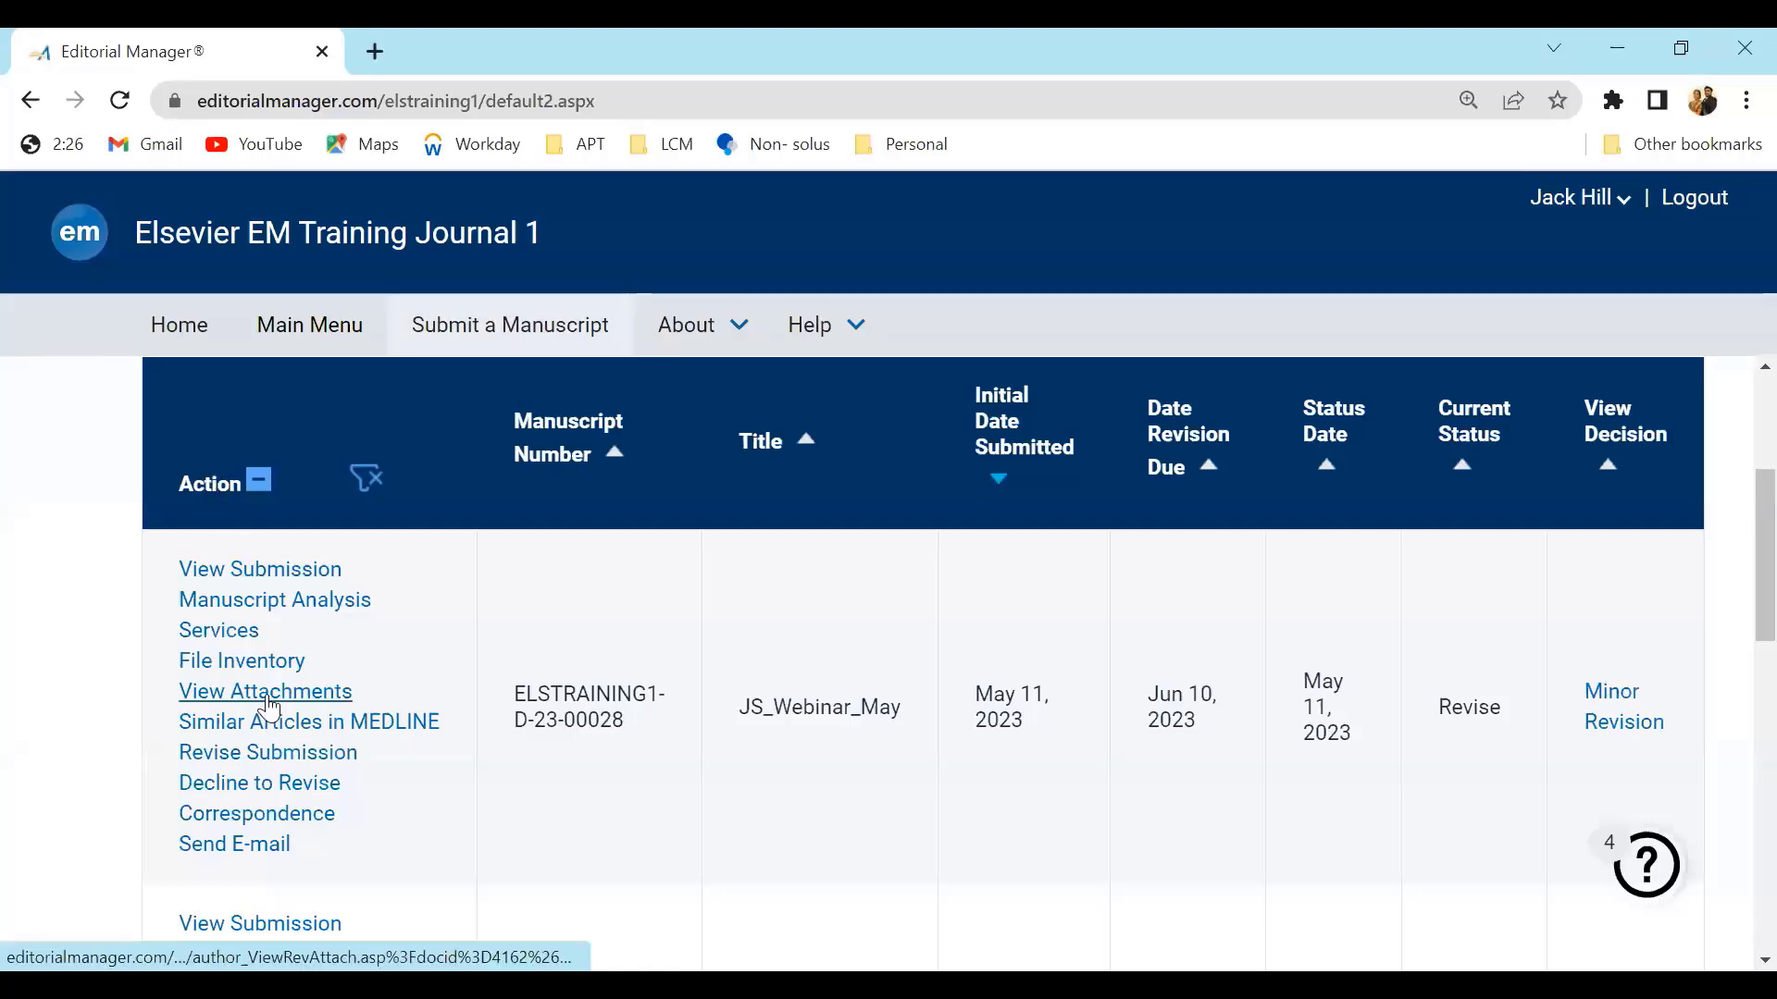
Examine the View Attachments and File Inventory actions of the JS_Webinar_May manuscript
{"action": "left_click_drag", "start_coordinate": [369, 701], "coordinate": [176, 685]}
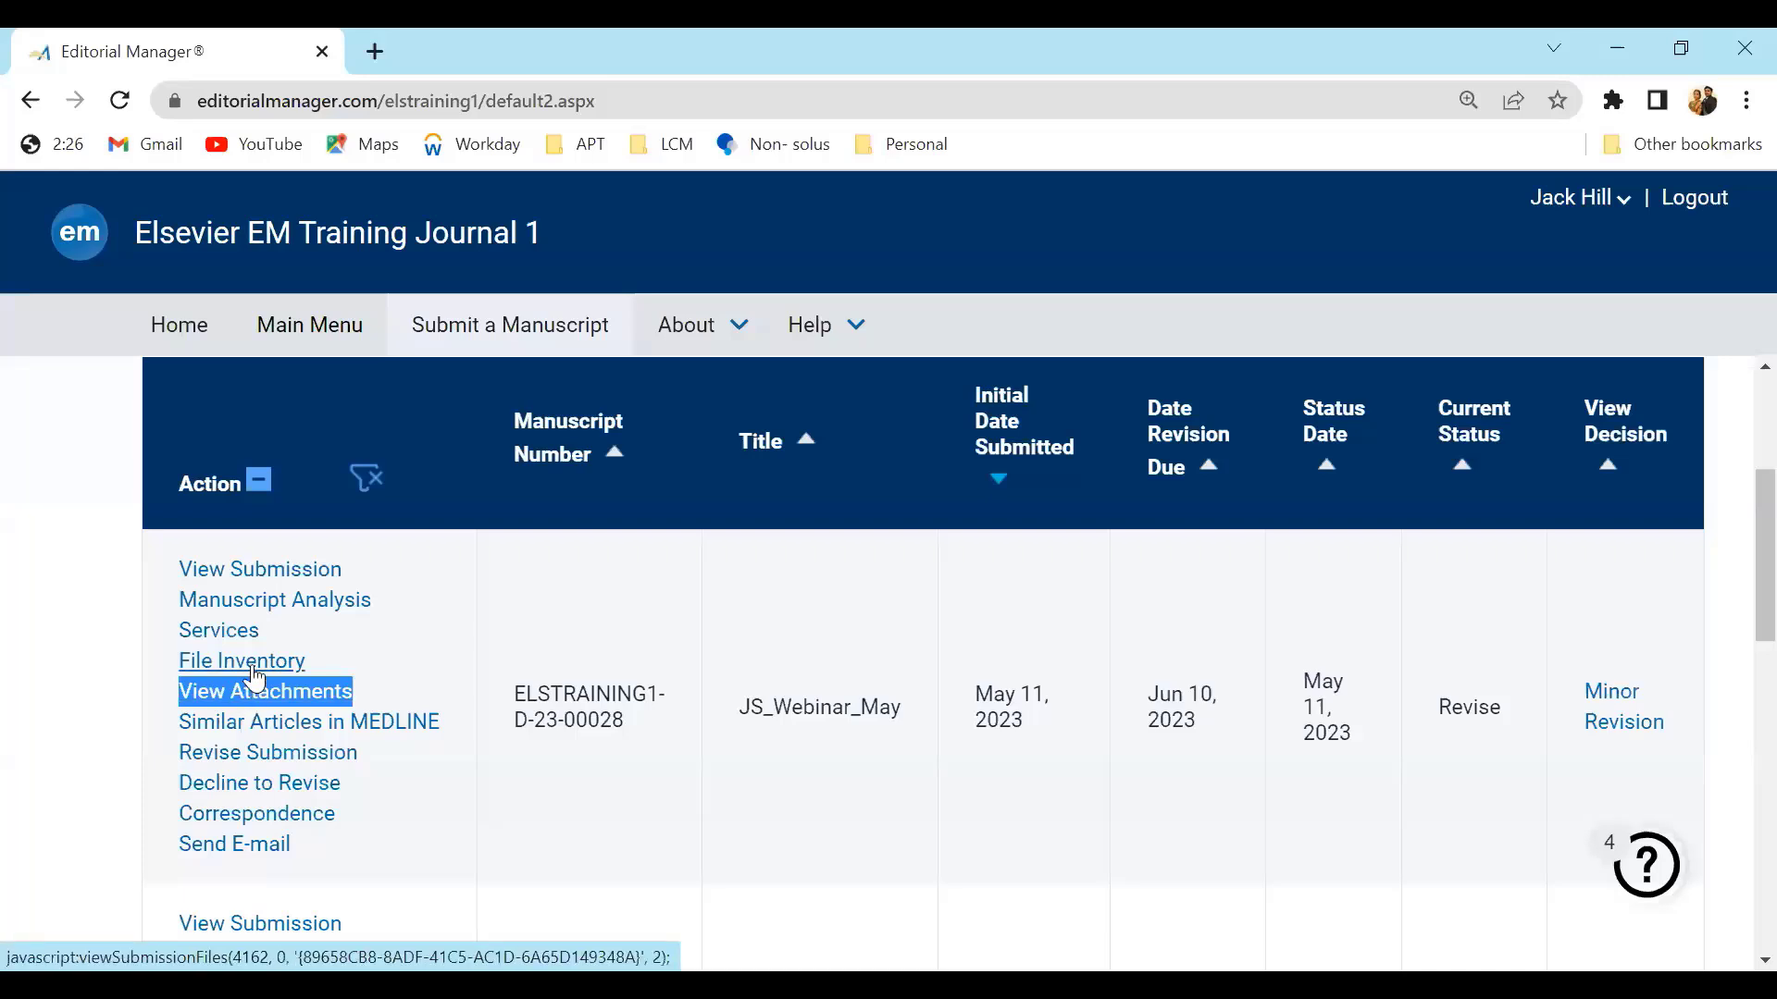
{"action": "left_click", "coordinate": [325, 662]}
{"action": "left_click_drag", "start_coordinate": [304, 664], "coordinate": [178, 669]}
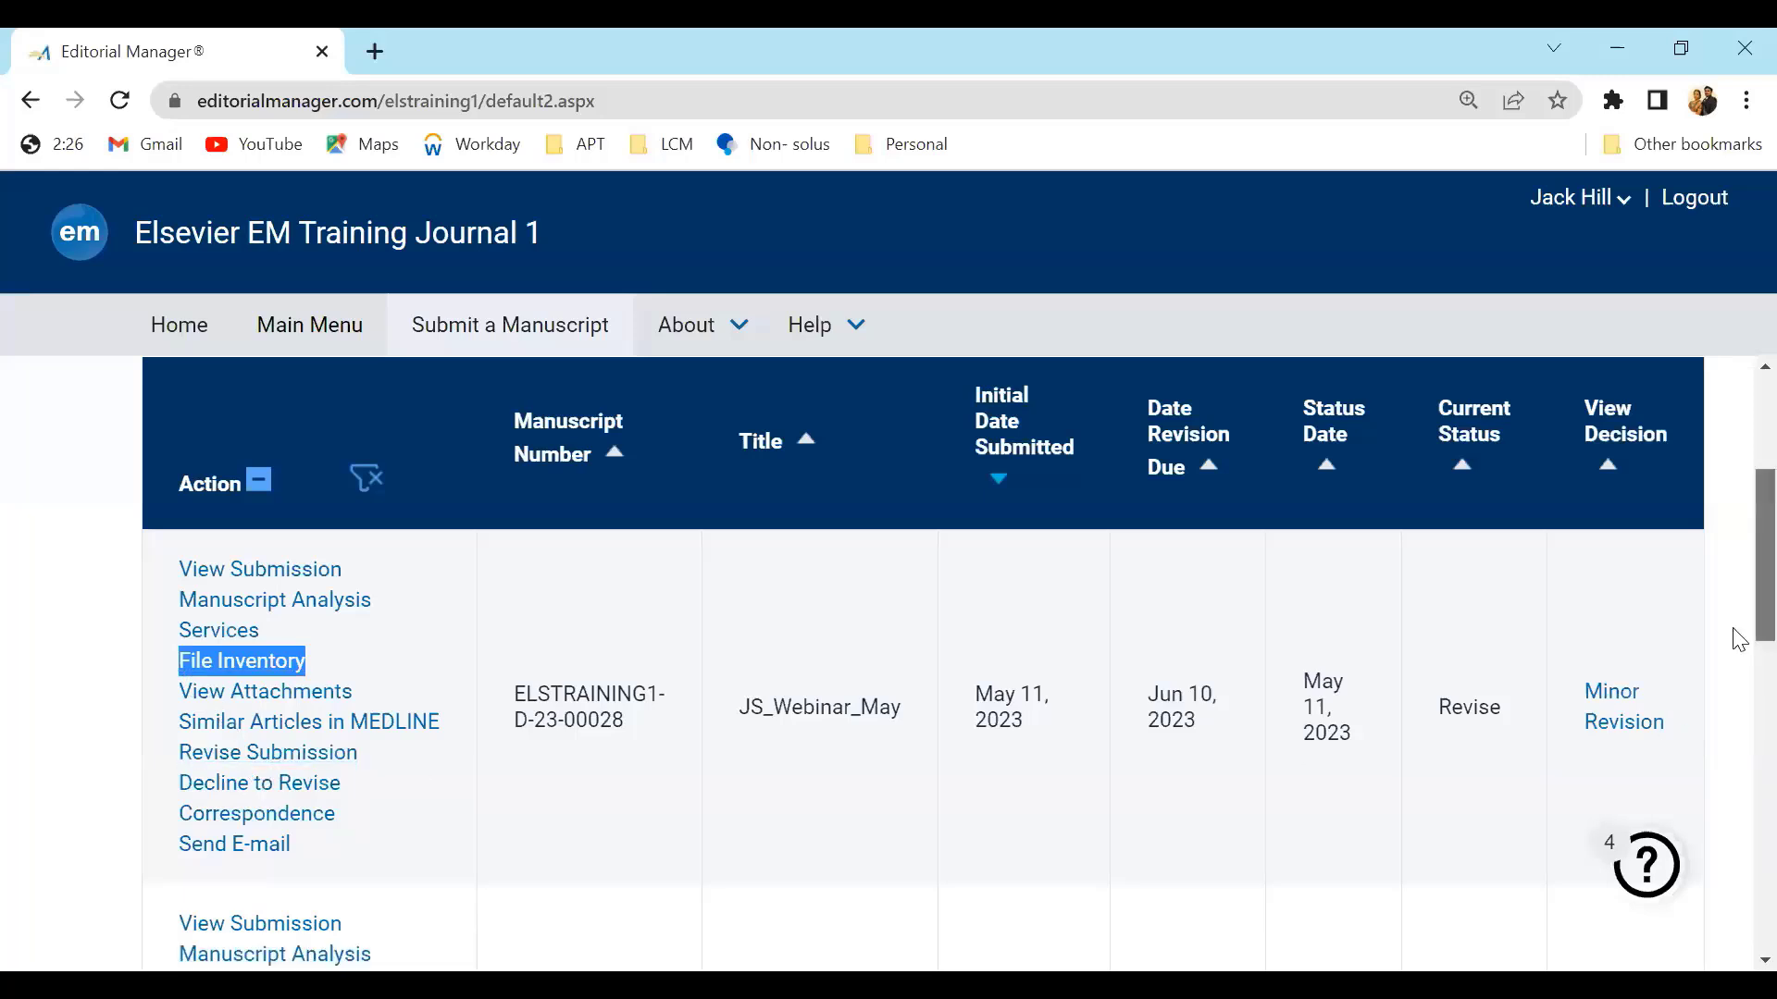
Start revising the Research on Autoimmunity submission and confirm preparing a revised version
{"action": "scroll", "coordinate": [1738, 666], "scroll_direction": "down", "scroll_amount": 2}
{"action": "scroll", "coordinate": [1737, 700], "scroll_direction": "down", "scroll_amount": 6}
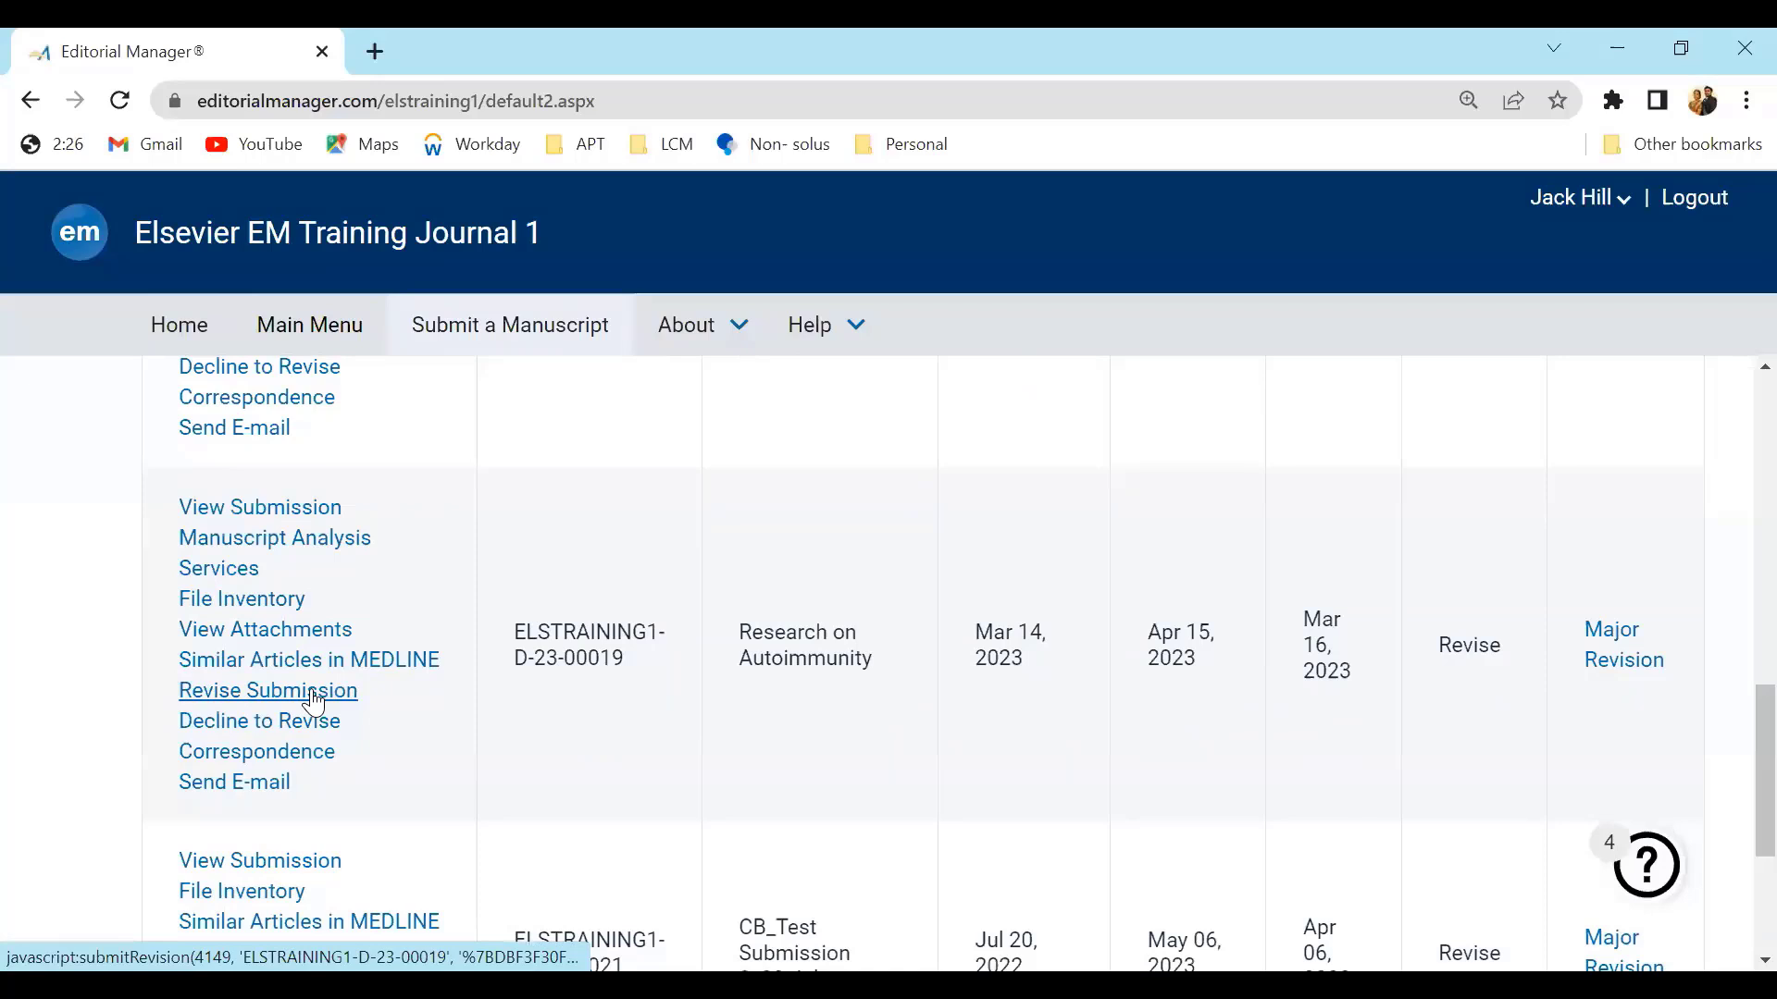
{"action": "left_click", "coordinate": [313, 694]}
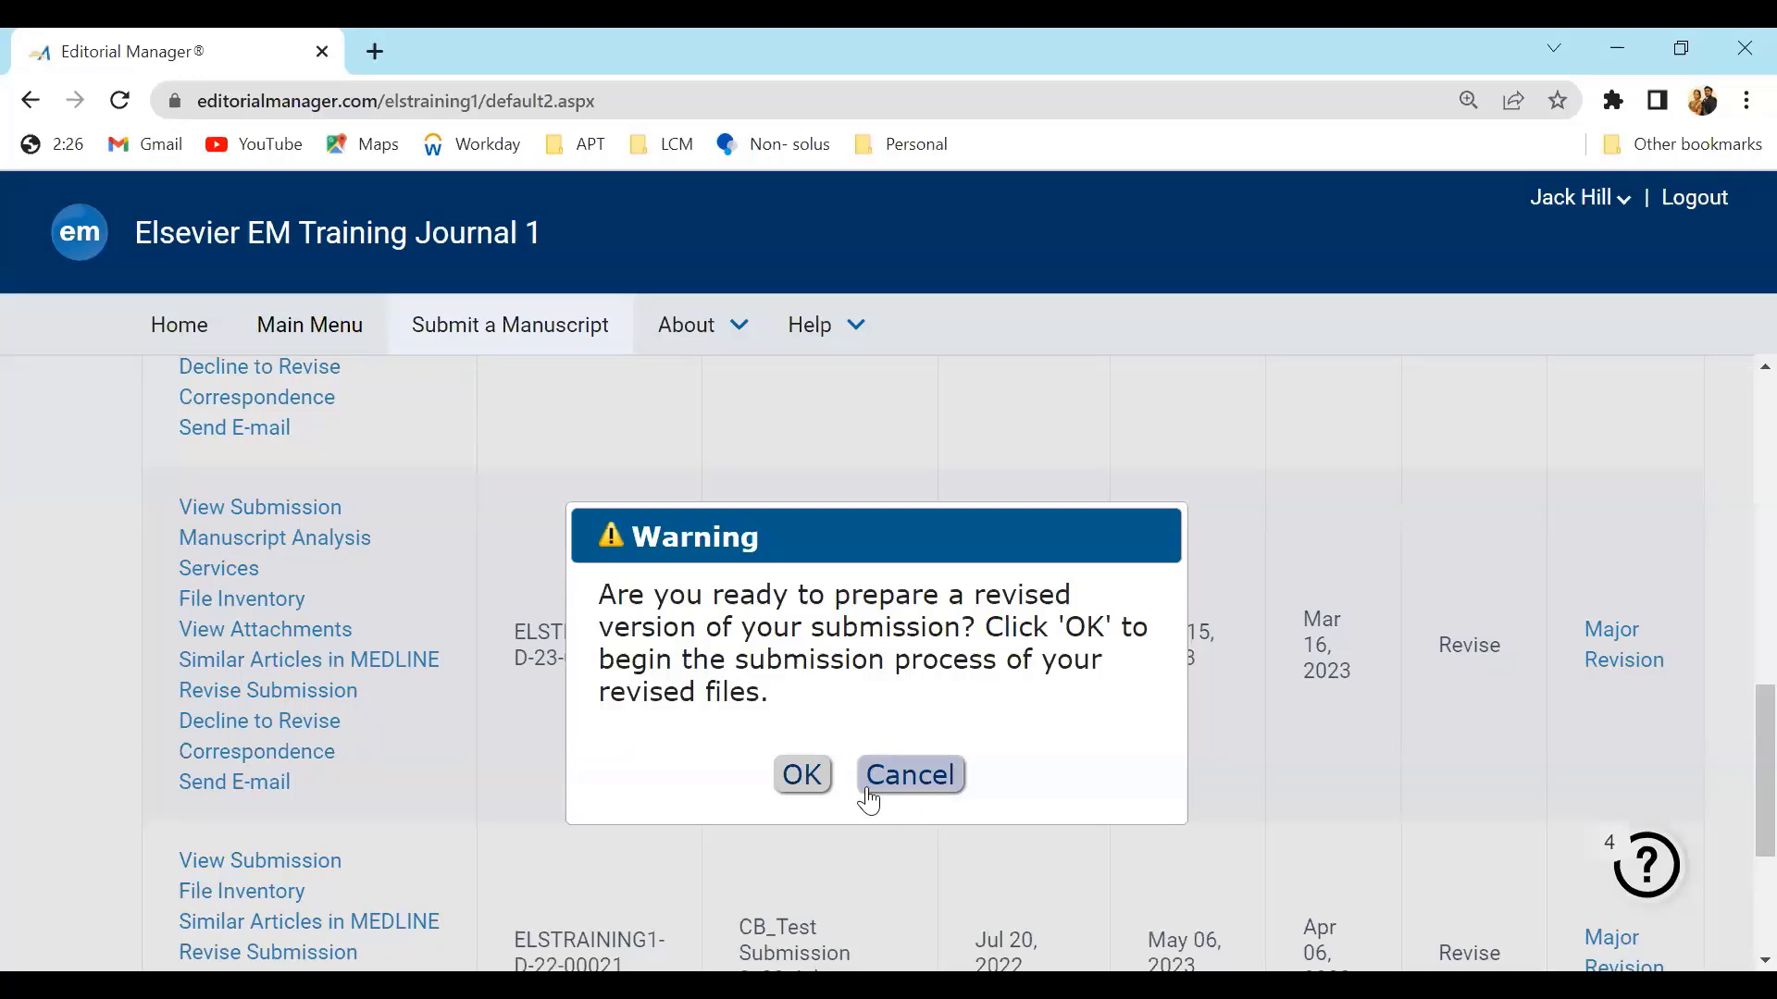
{"action": "left_click", "coordinate": [801, 777]}
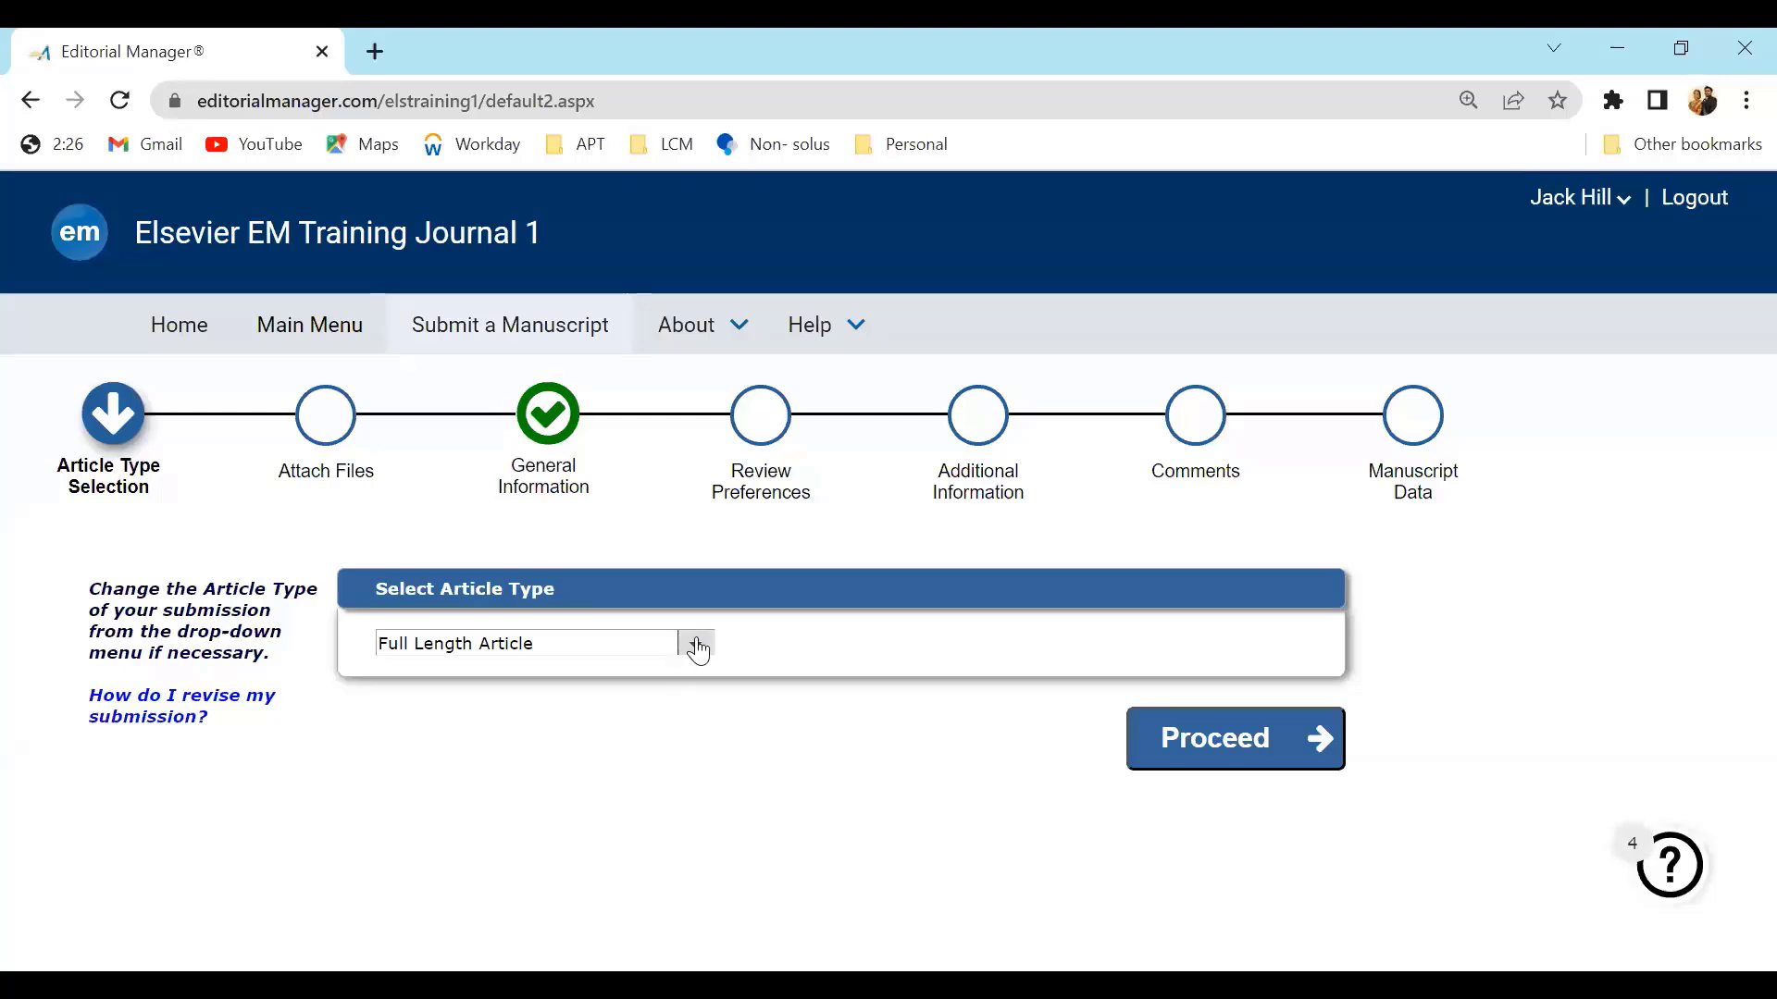
Keep the Full Length Article type, exclude the old manuscript file from the revision, and proceed
{"action": "left_click", "coordinate": [1249, 764]}
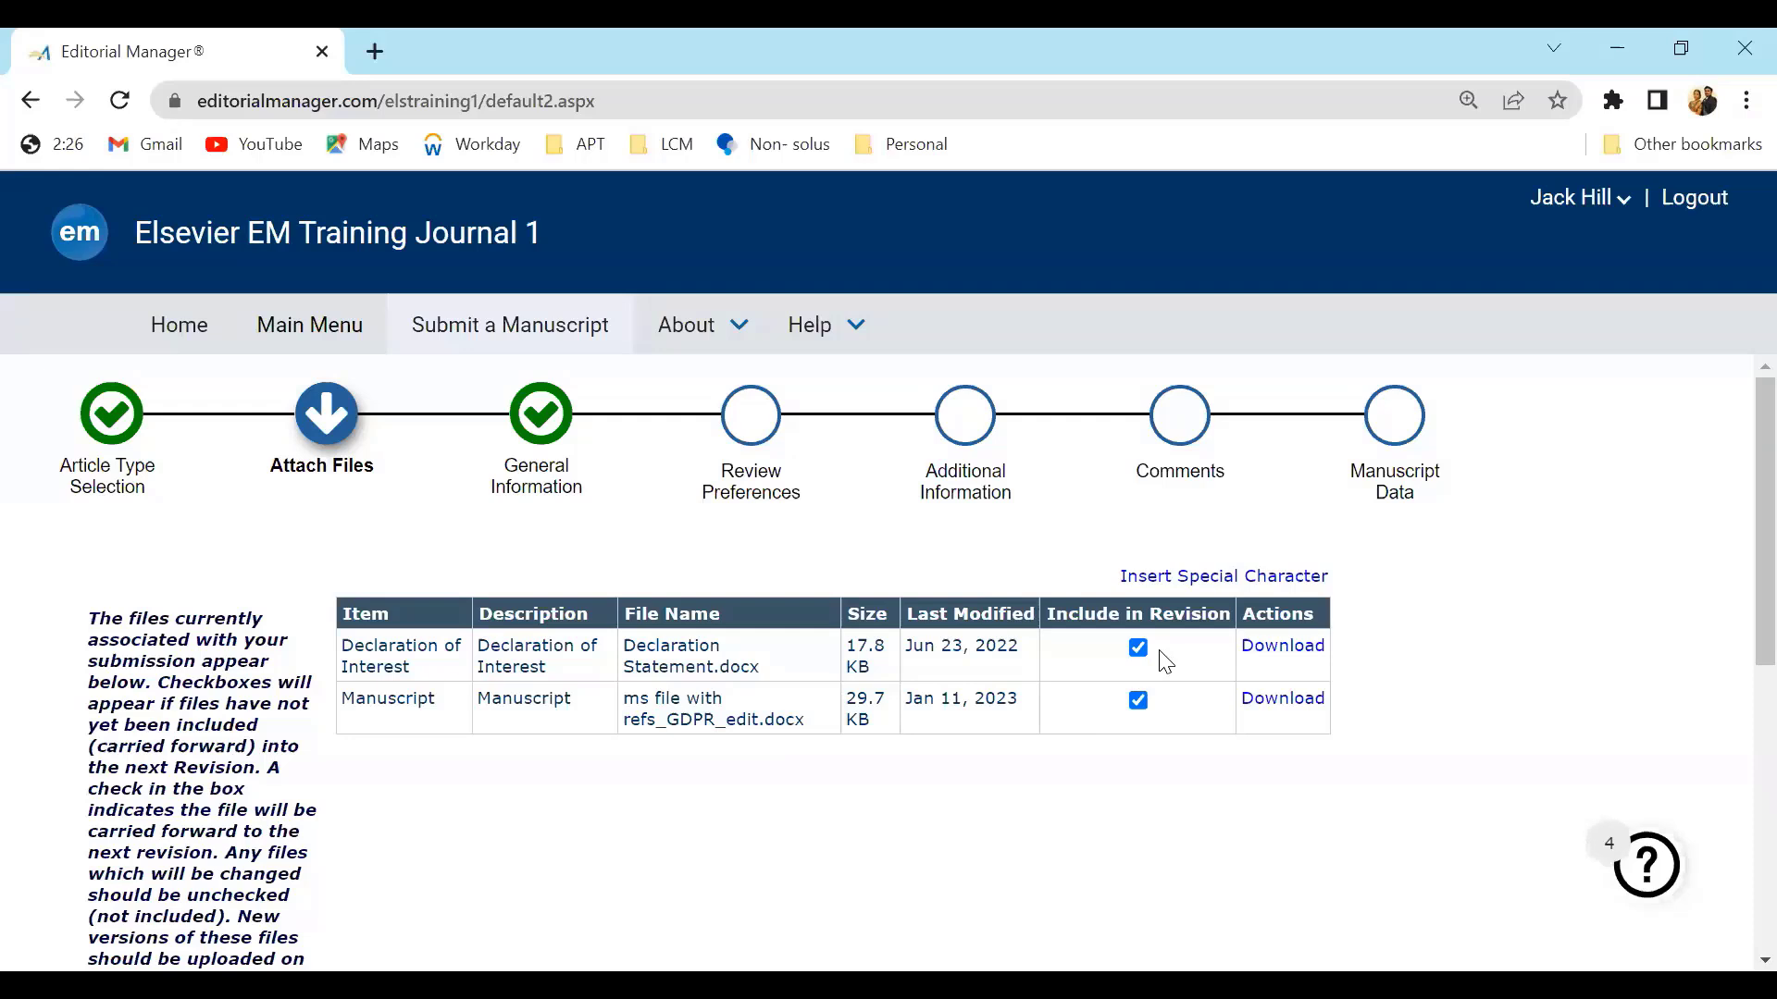
{"action": "left_click", "coordinate": [1140, 703]}
{"action": "scroll", "coordinate": [1738, 701], "scroll_direction": "down", "scroll_amount": 2}
{"action": "scroll", "coordinate": [1738, 701], "scroll_direction": "down", "scroll_amount": 6}
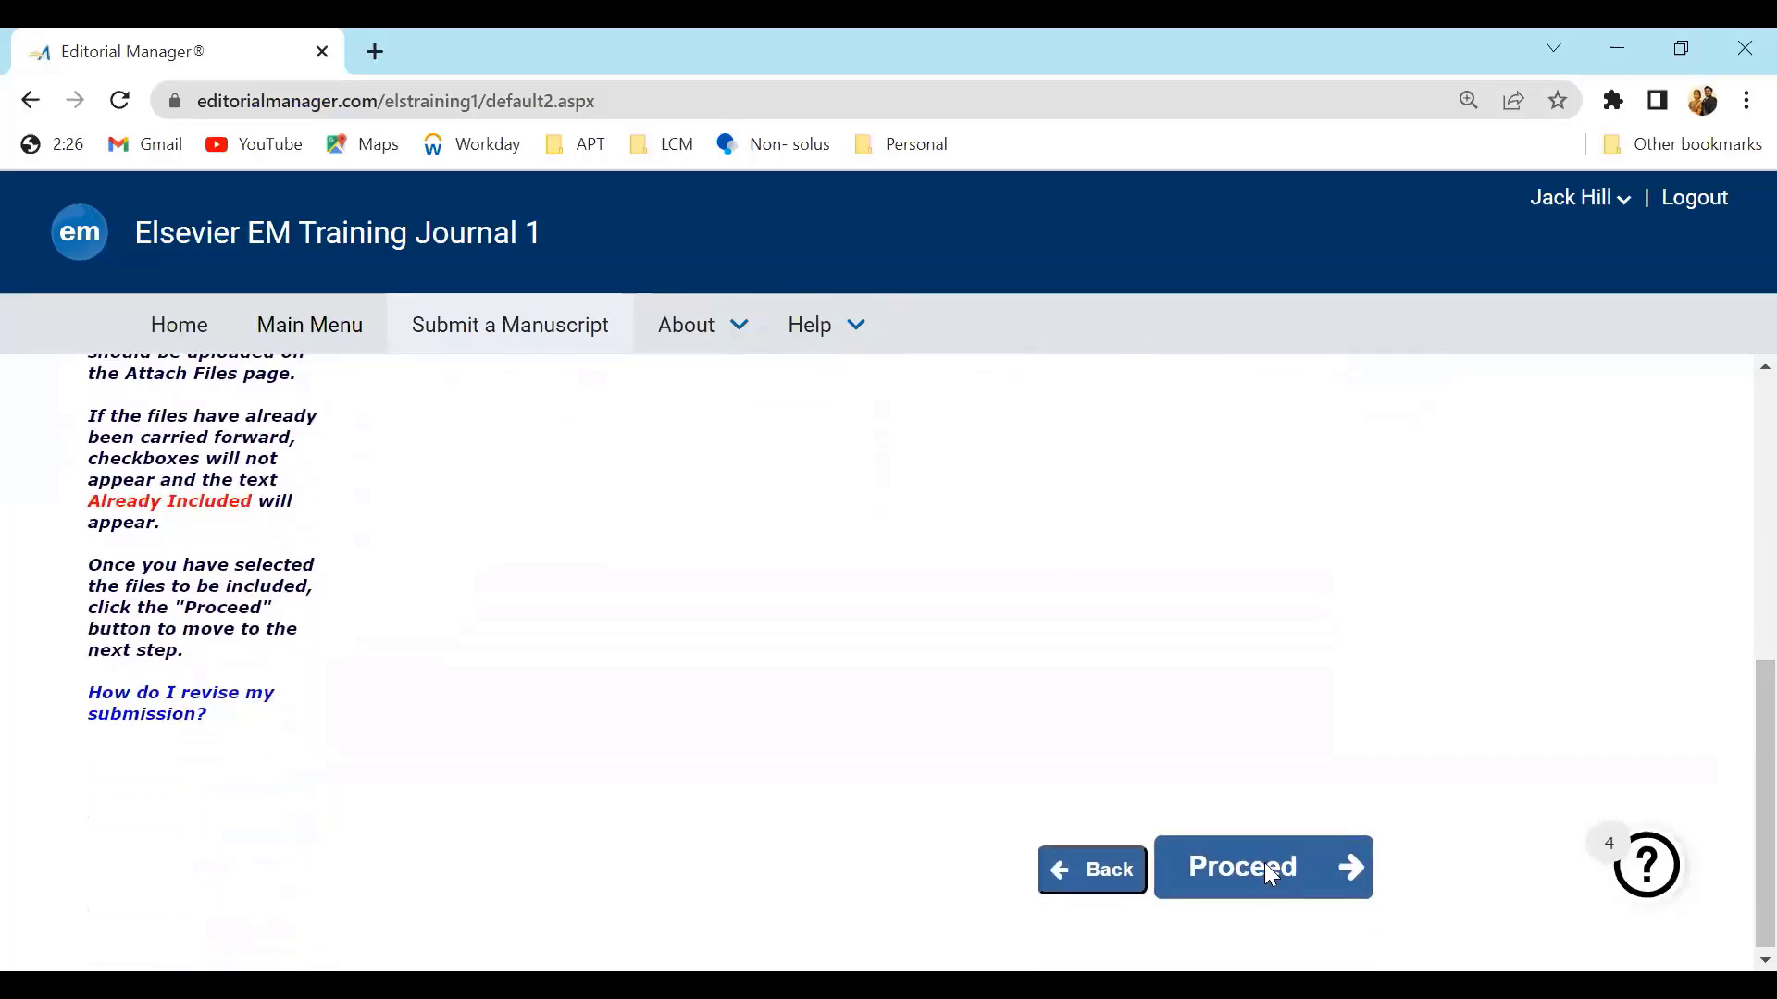
{"action": "left_click", "coordinate": [1264, 863]}
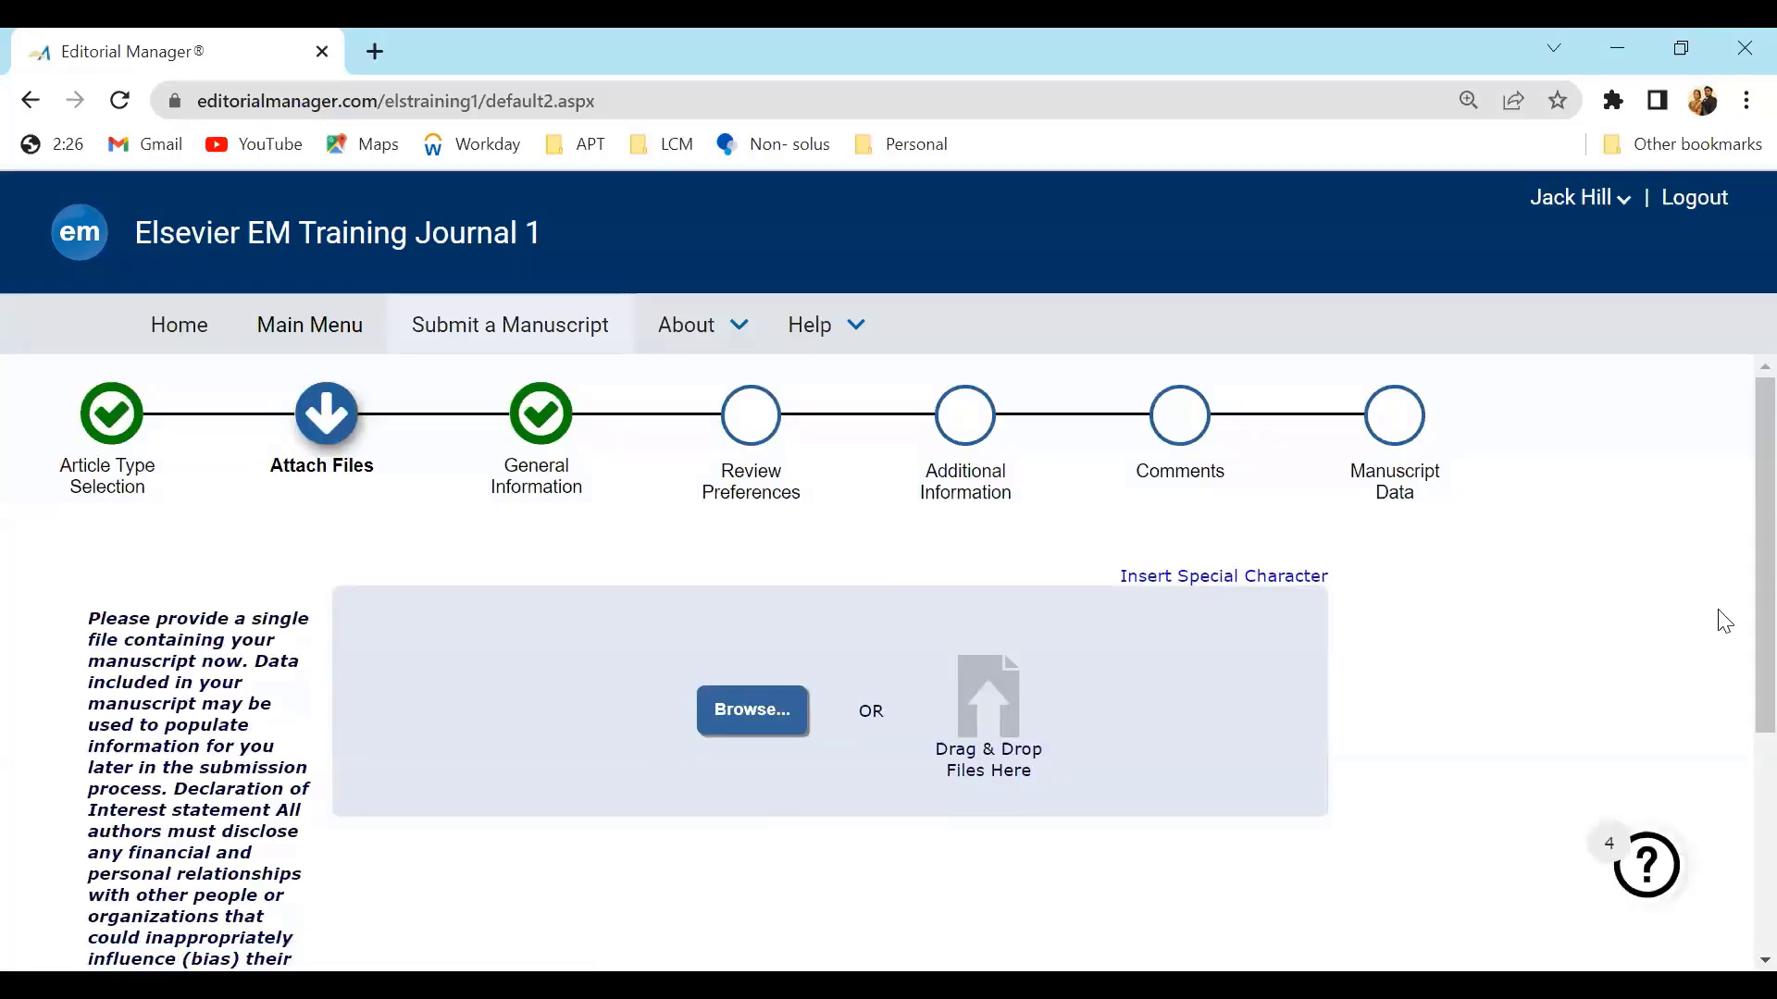
Upload ms file with refs_GDPR_edit_V1 as the revised manuscript file
{"action": "mouse_move", "coordinate": [1760, 706]}
{"action": "left_mouse_down"}
{"action": "mouse_move", "coordinate": [1760, 835]}
{"action": "mouse_move", "coordinate": [1760, 705]}
{"action": "left_mouse_up"}
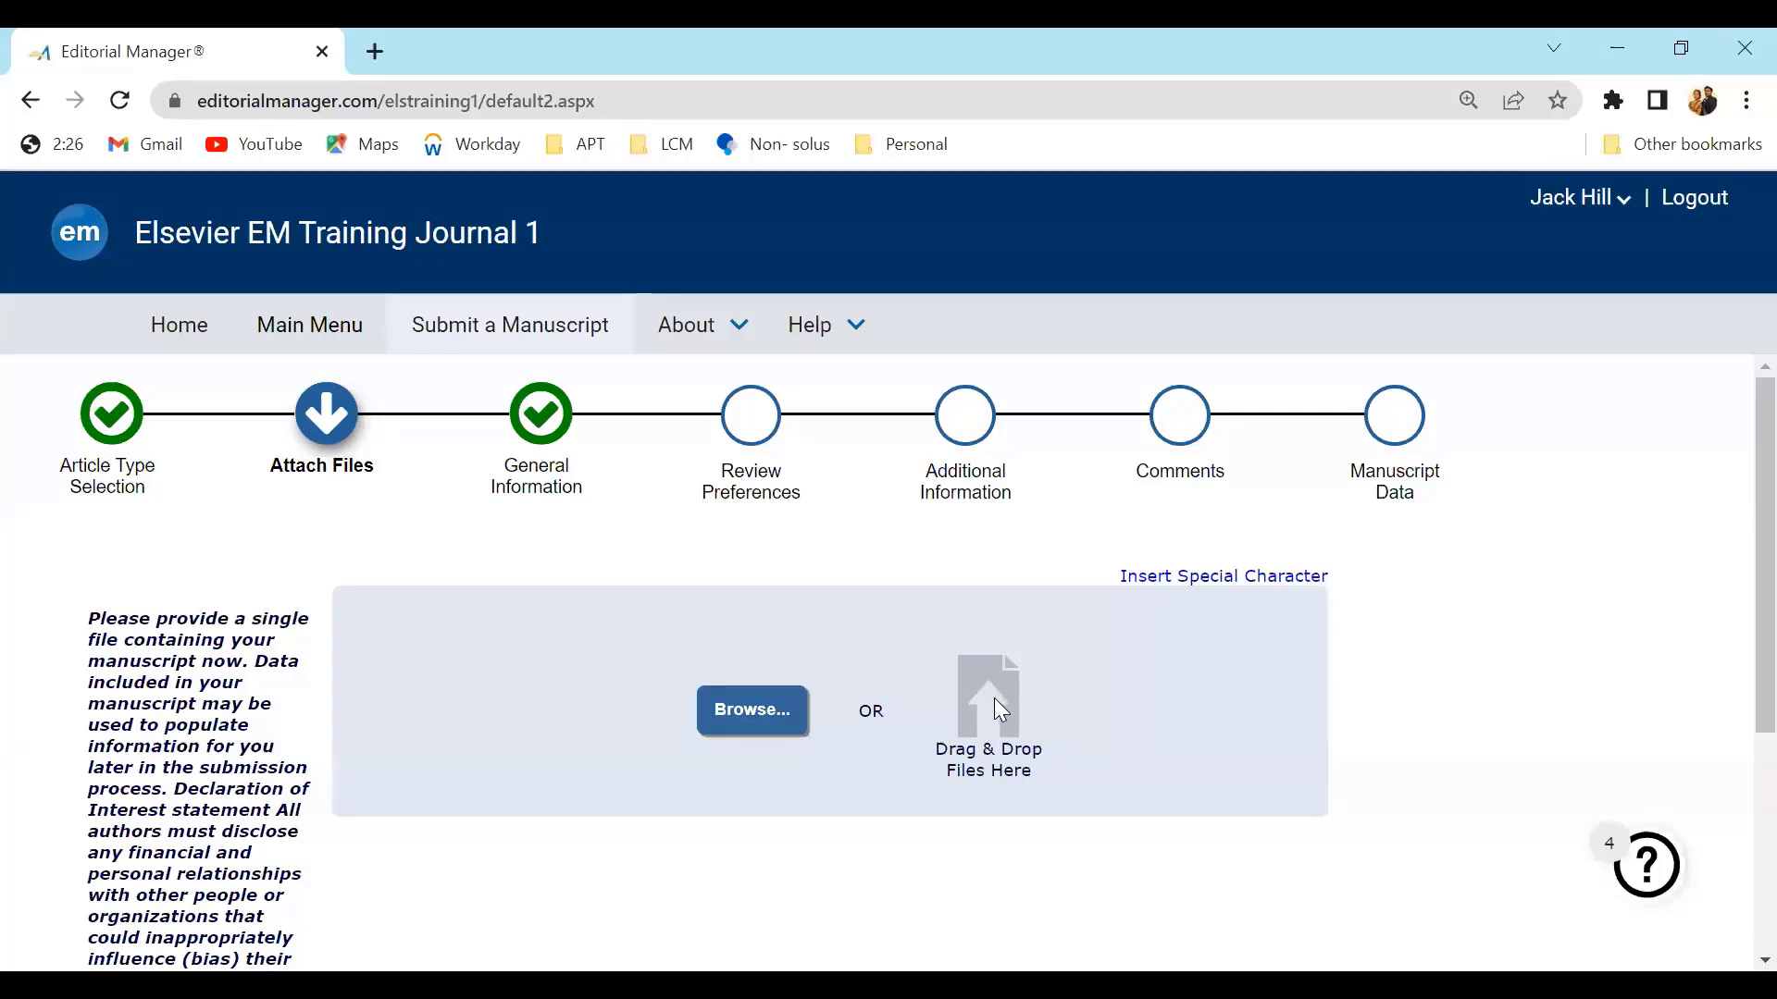
{"action": "left_click", "coordinate": [759, 703]}
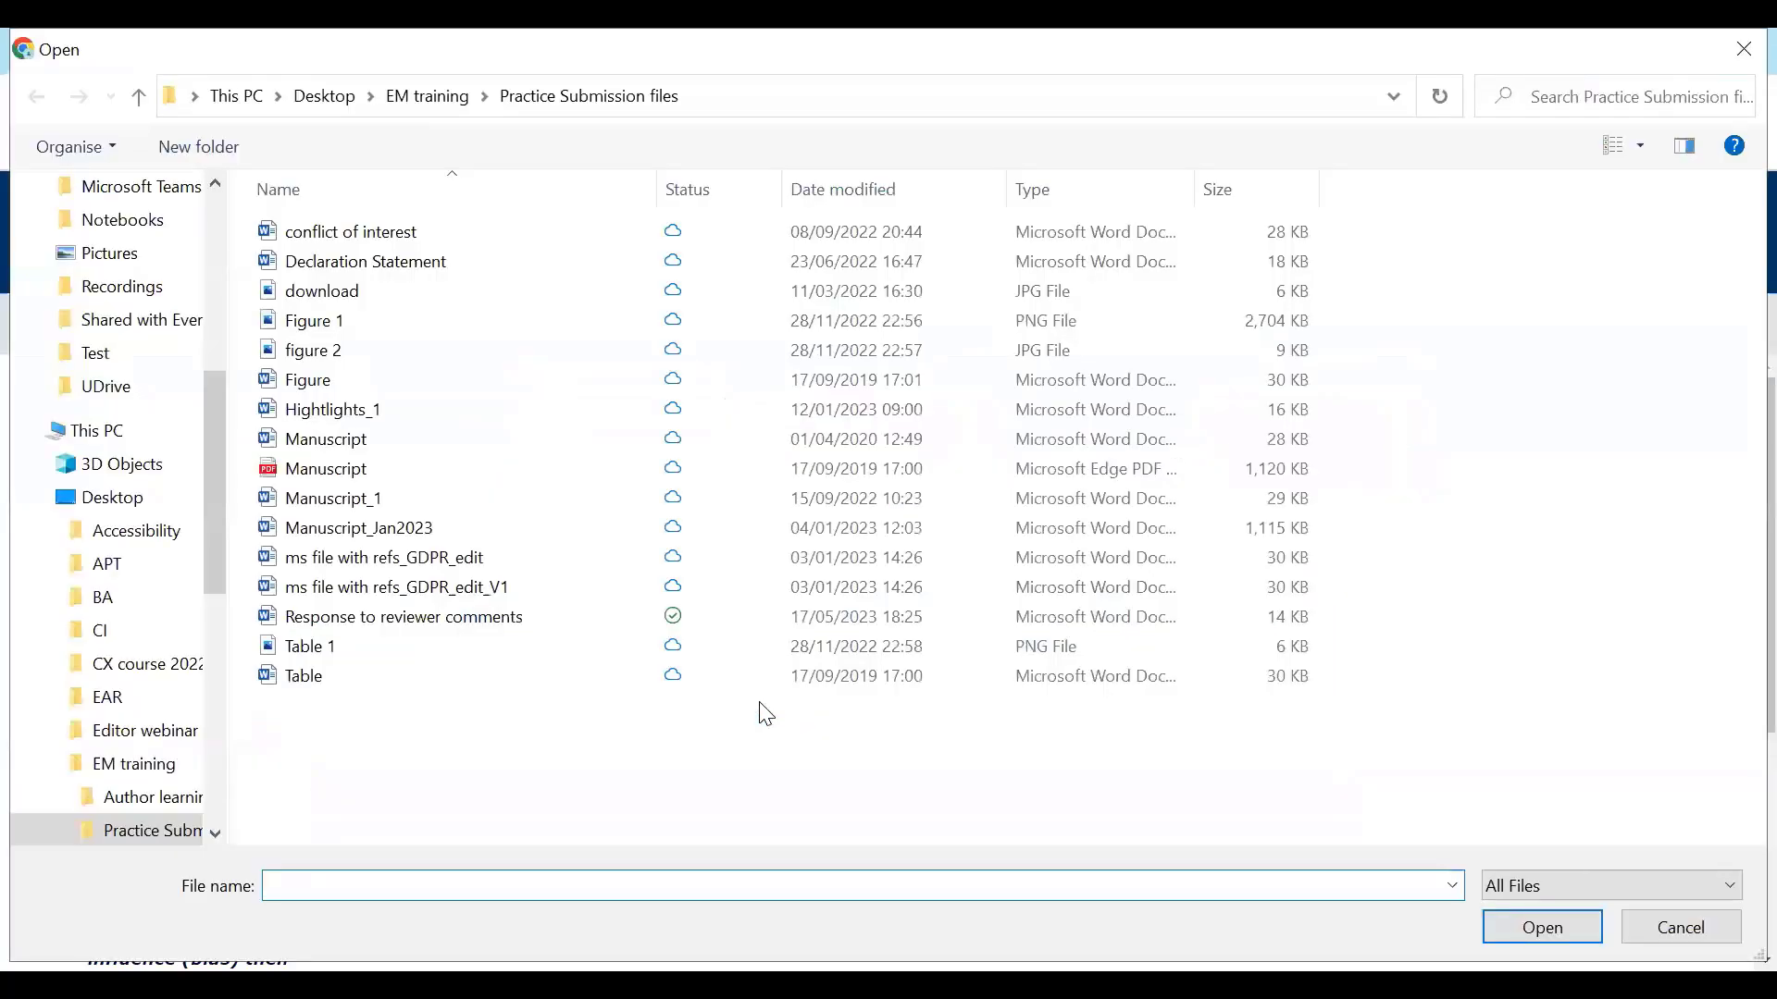
{"action": "left_click", "coordinate": [495, 597]}
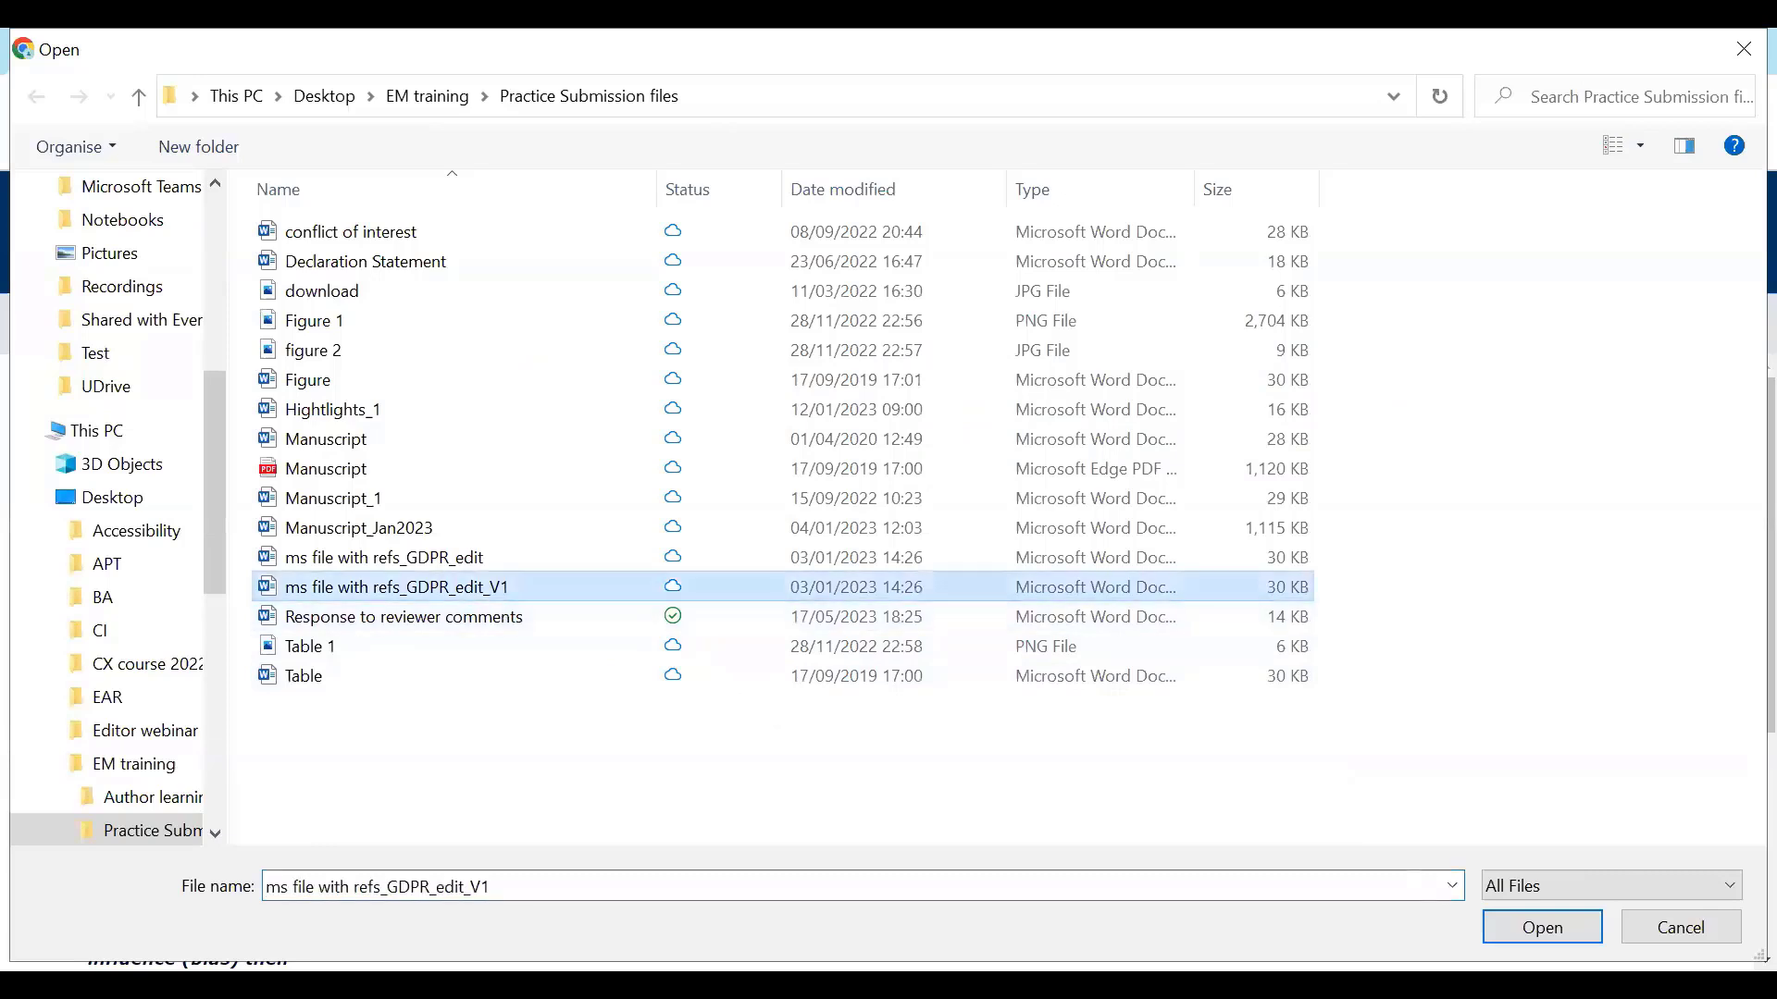
{"action": "left_click", "coordinate": [1562, 926]}
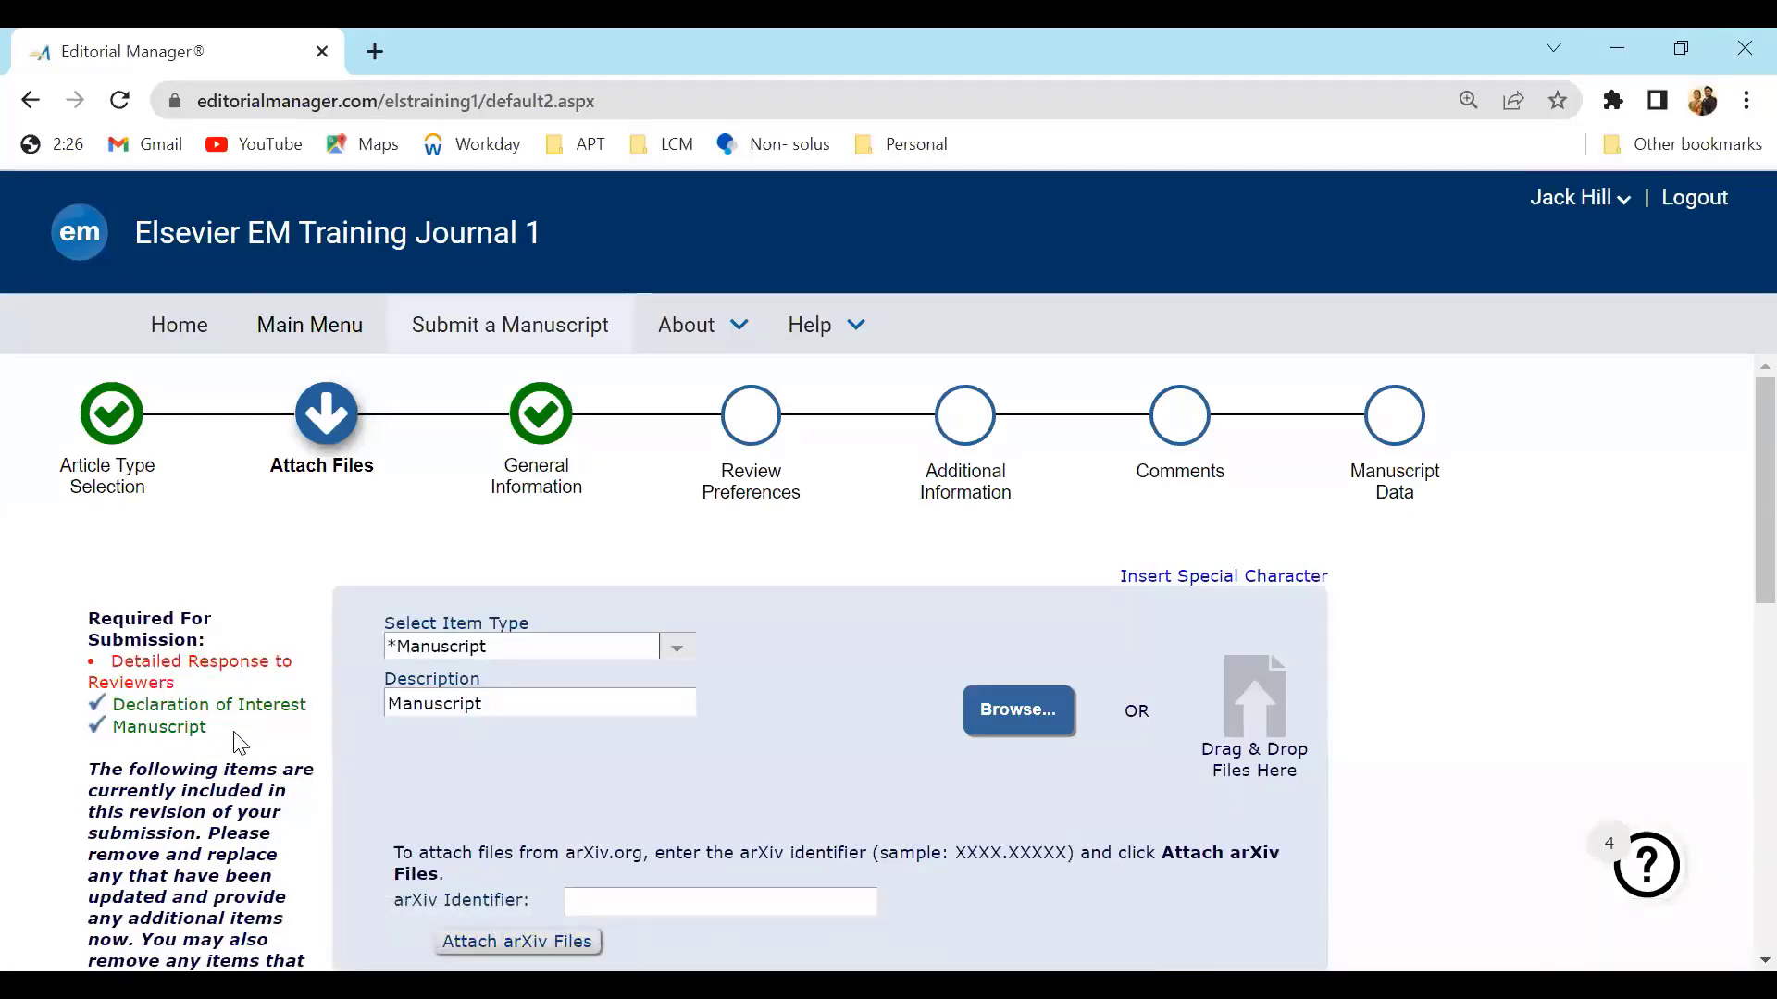
Review the items required for submission and the available item types for upload
{"action": "left_click_drag", "start_coordinate": [176, 683], "coordinate": [117, 656]}
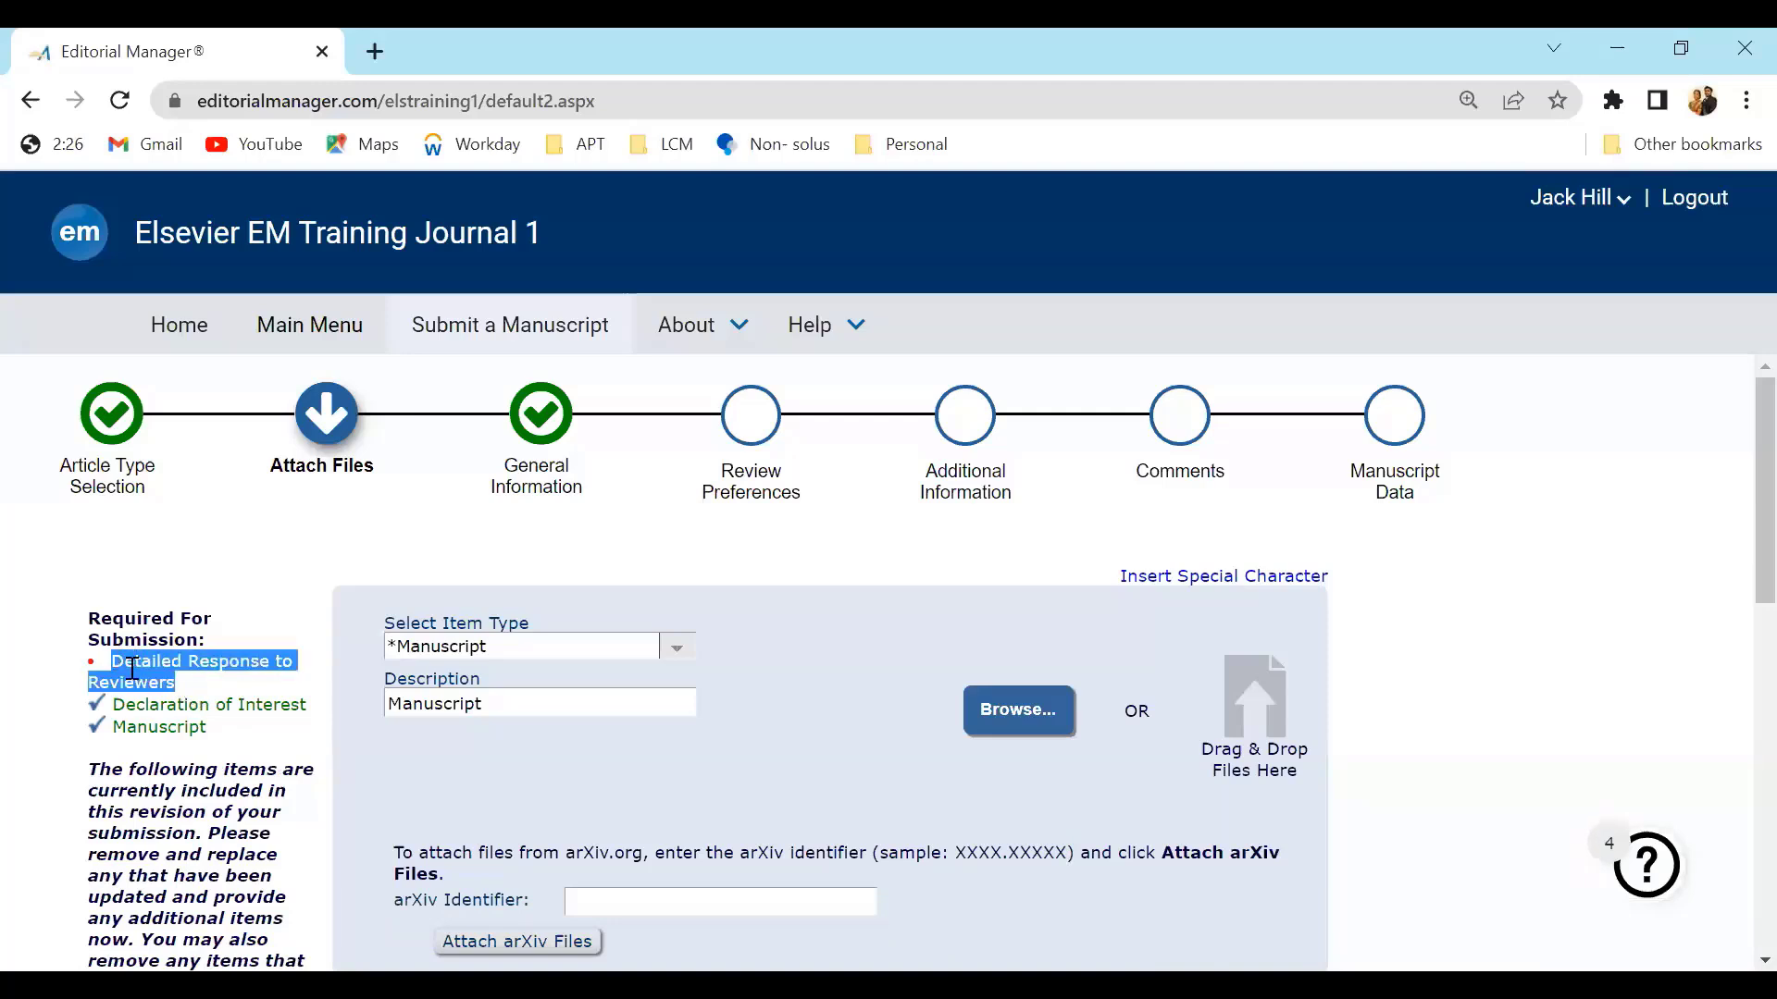
{"action": "left_click", "coordinate": [163, 716]}
{"action": "left_click_drag", "start_coordinate": [119, 712], "coordinate": [113, 713]}
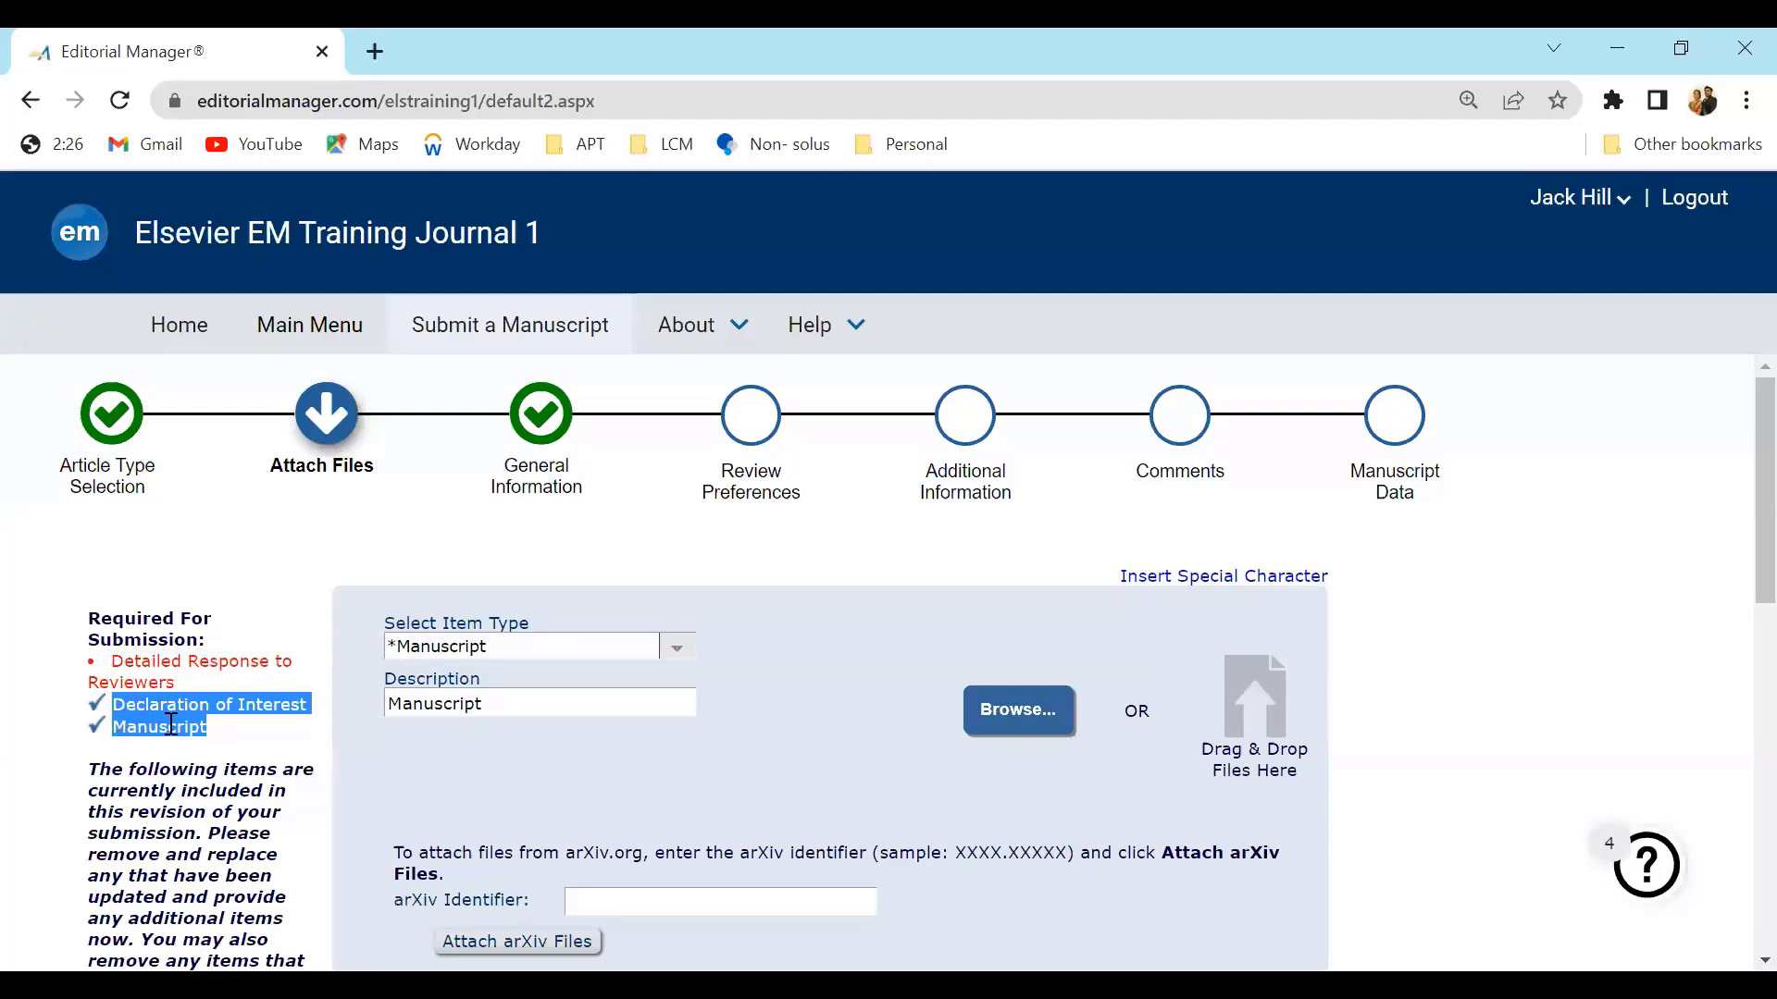
{"action": "left_click", "coordinate": [189, 757]}
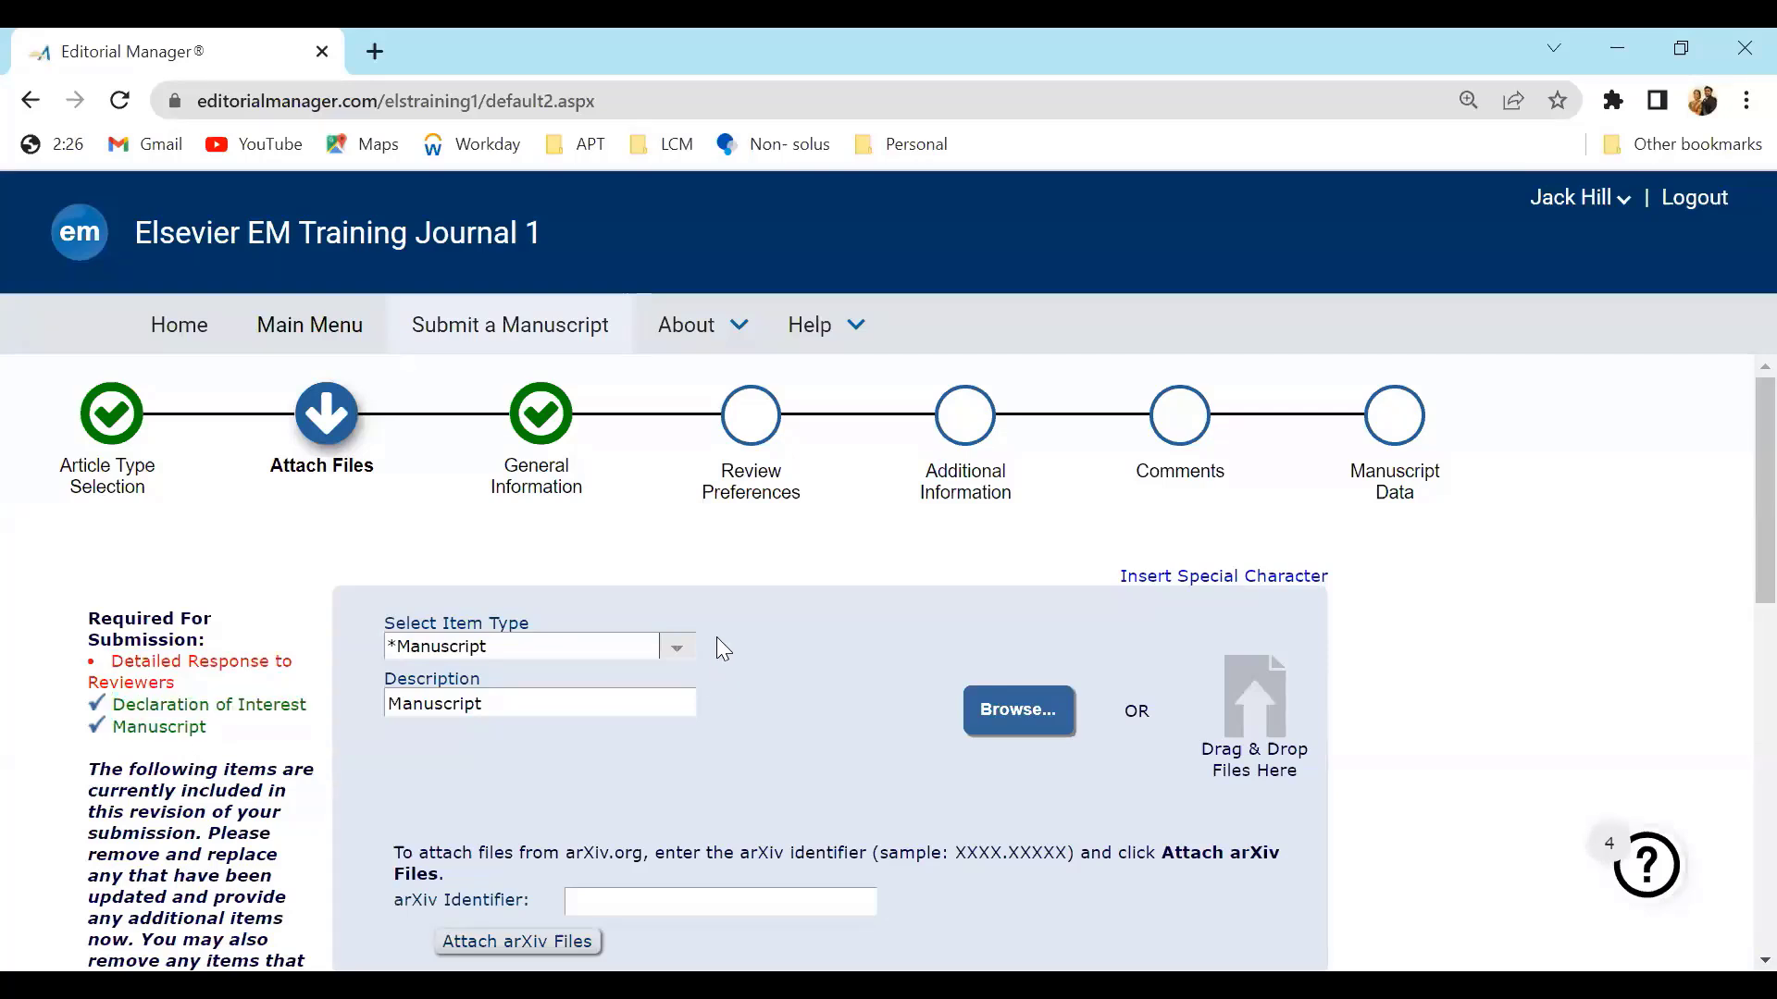
{"action": "left_click", "coordinate": [676, 657]}
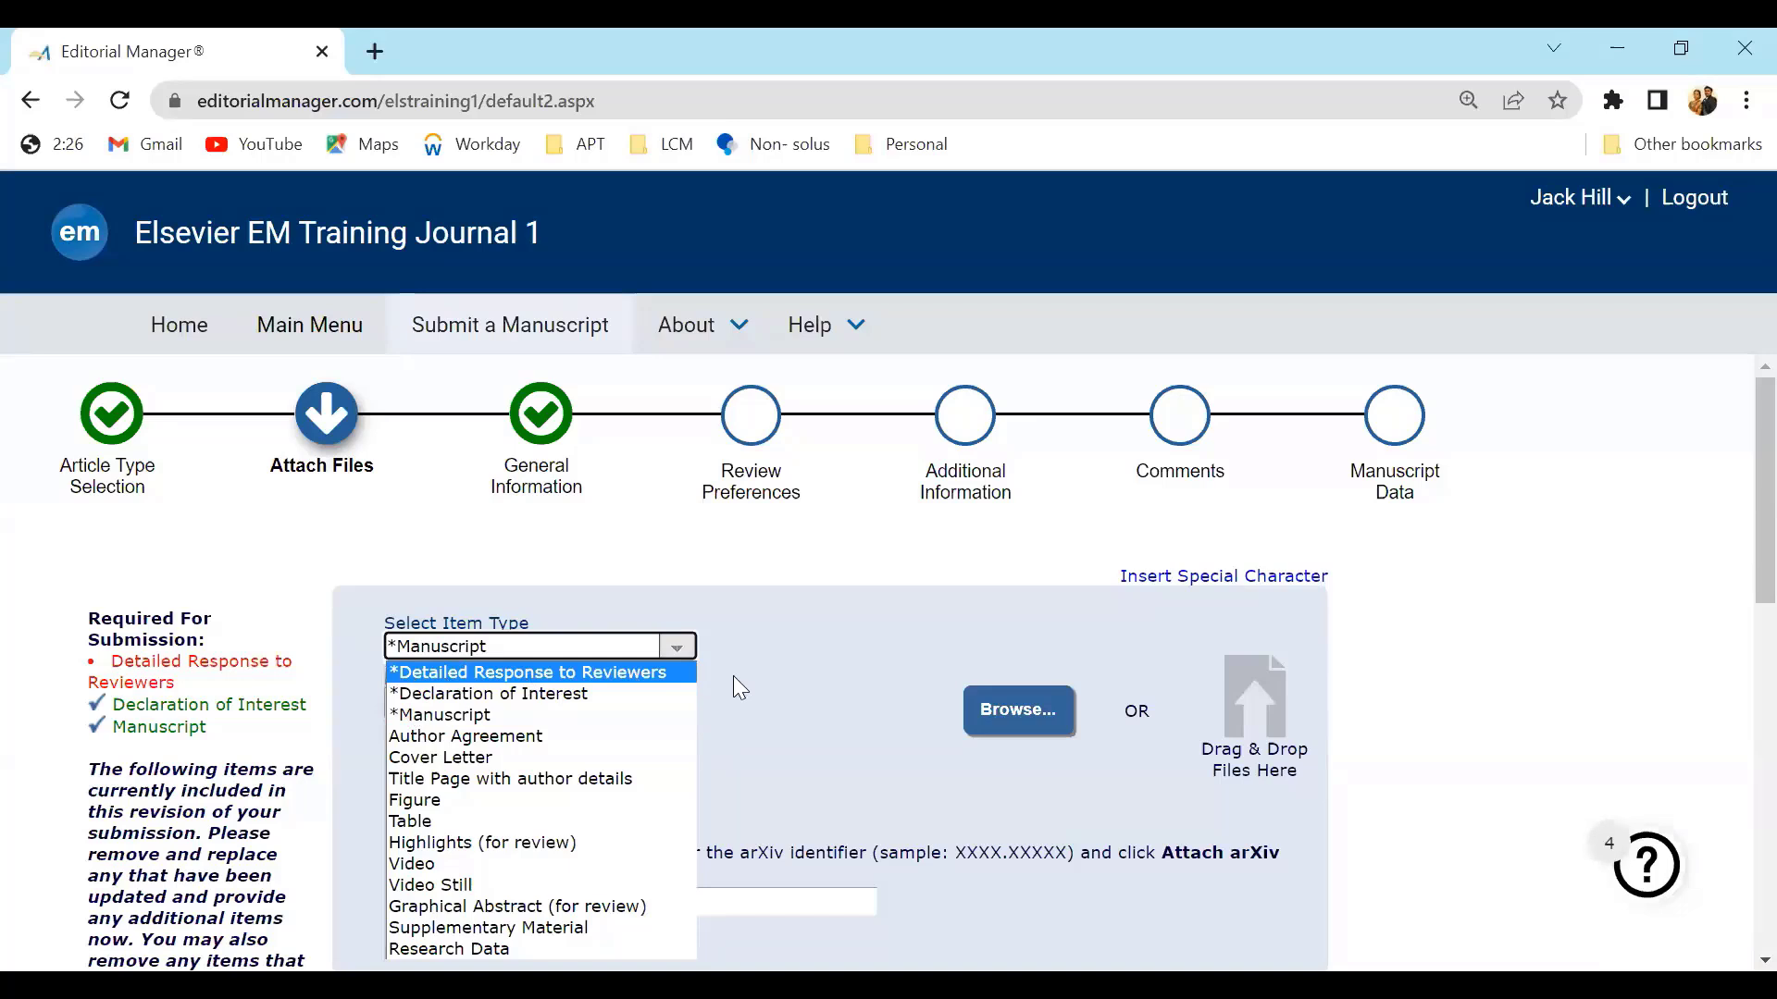
{"action": "left_click", "coordinate": [787, 702]}
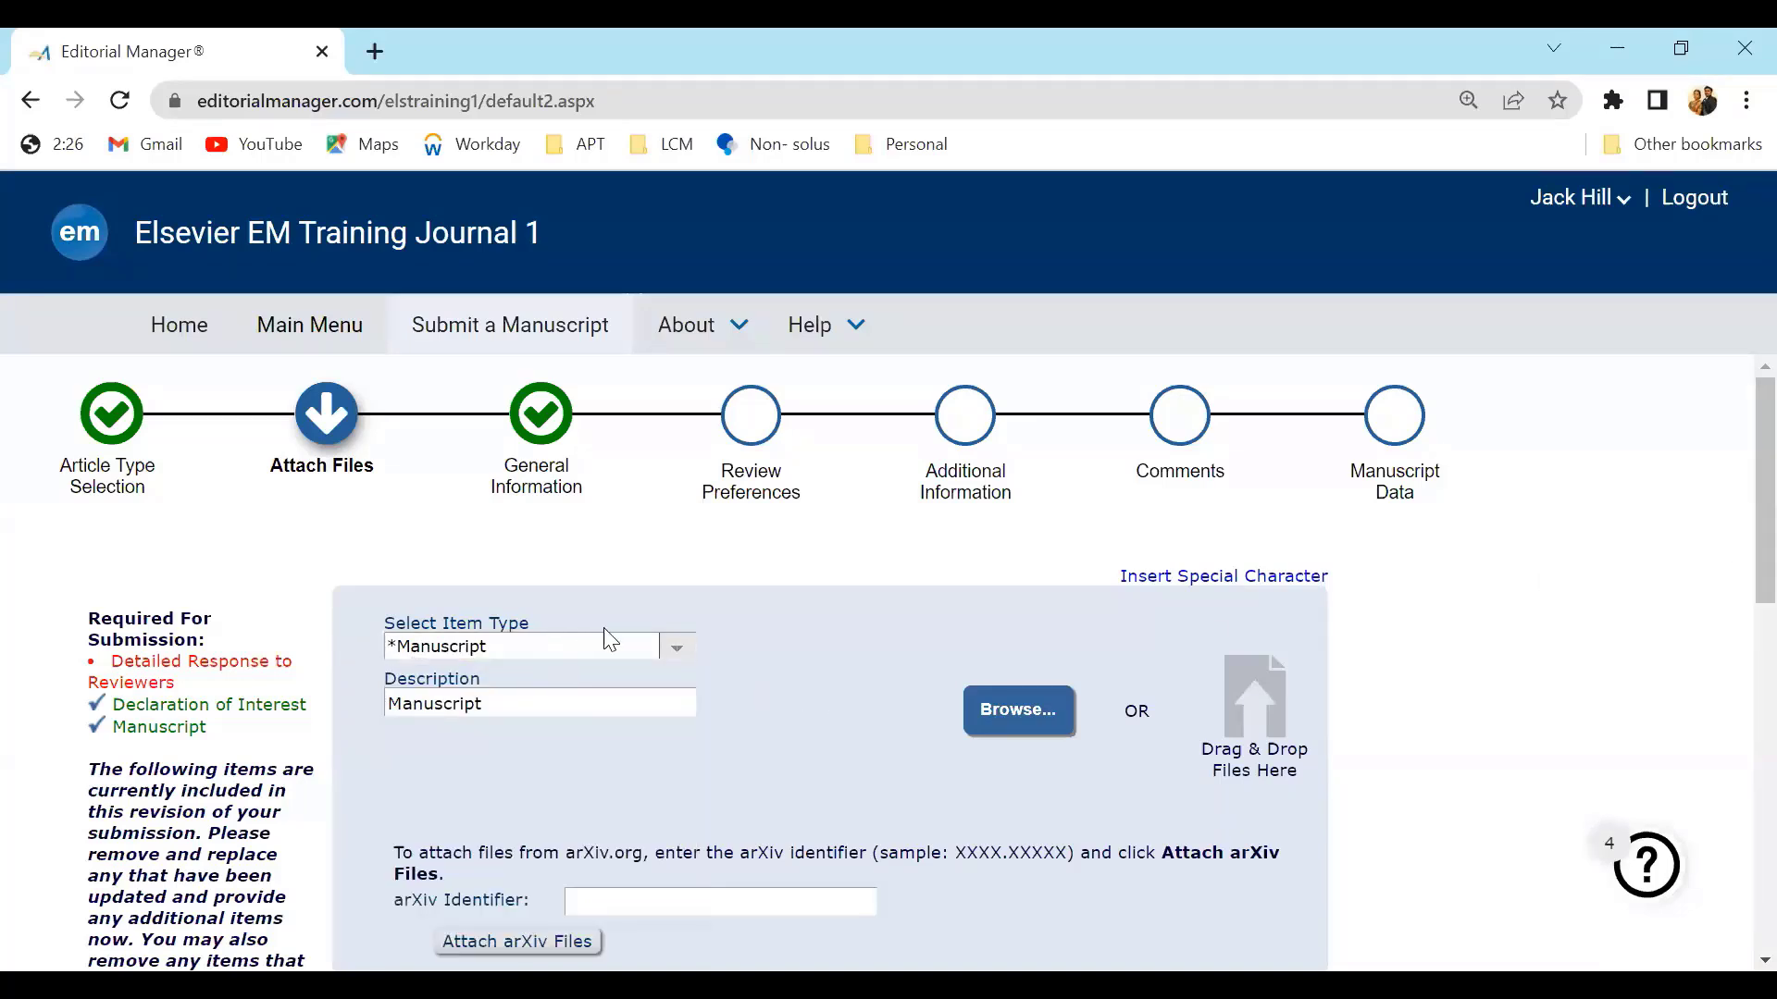
Examine the attached files table's item types, selection boxes and order fields
{"action": "left_click_drag", "start_coordinate": [1738, 566], "coordinate": [1733, 967]}
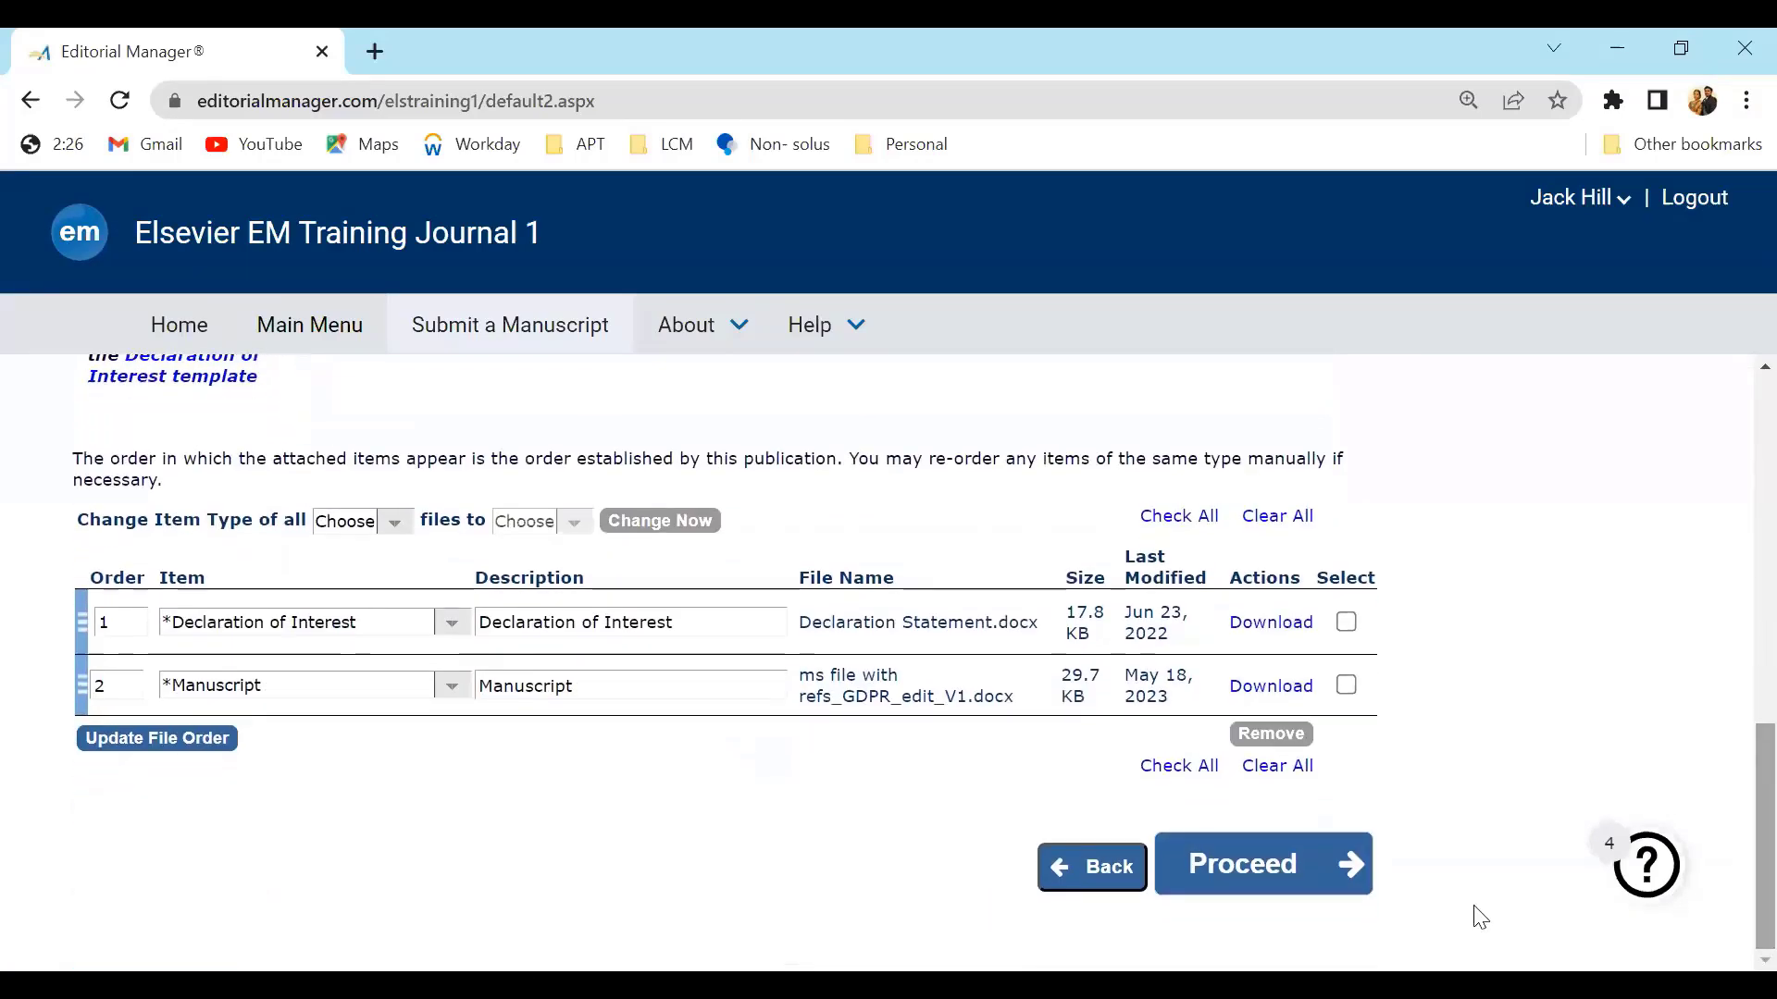
{"action": "left_click", "coordinate": [450, 629]}
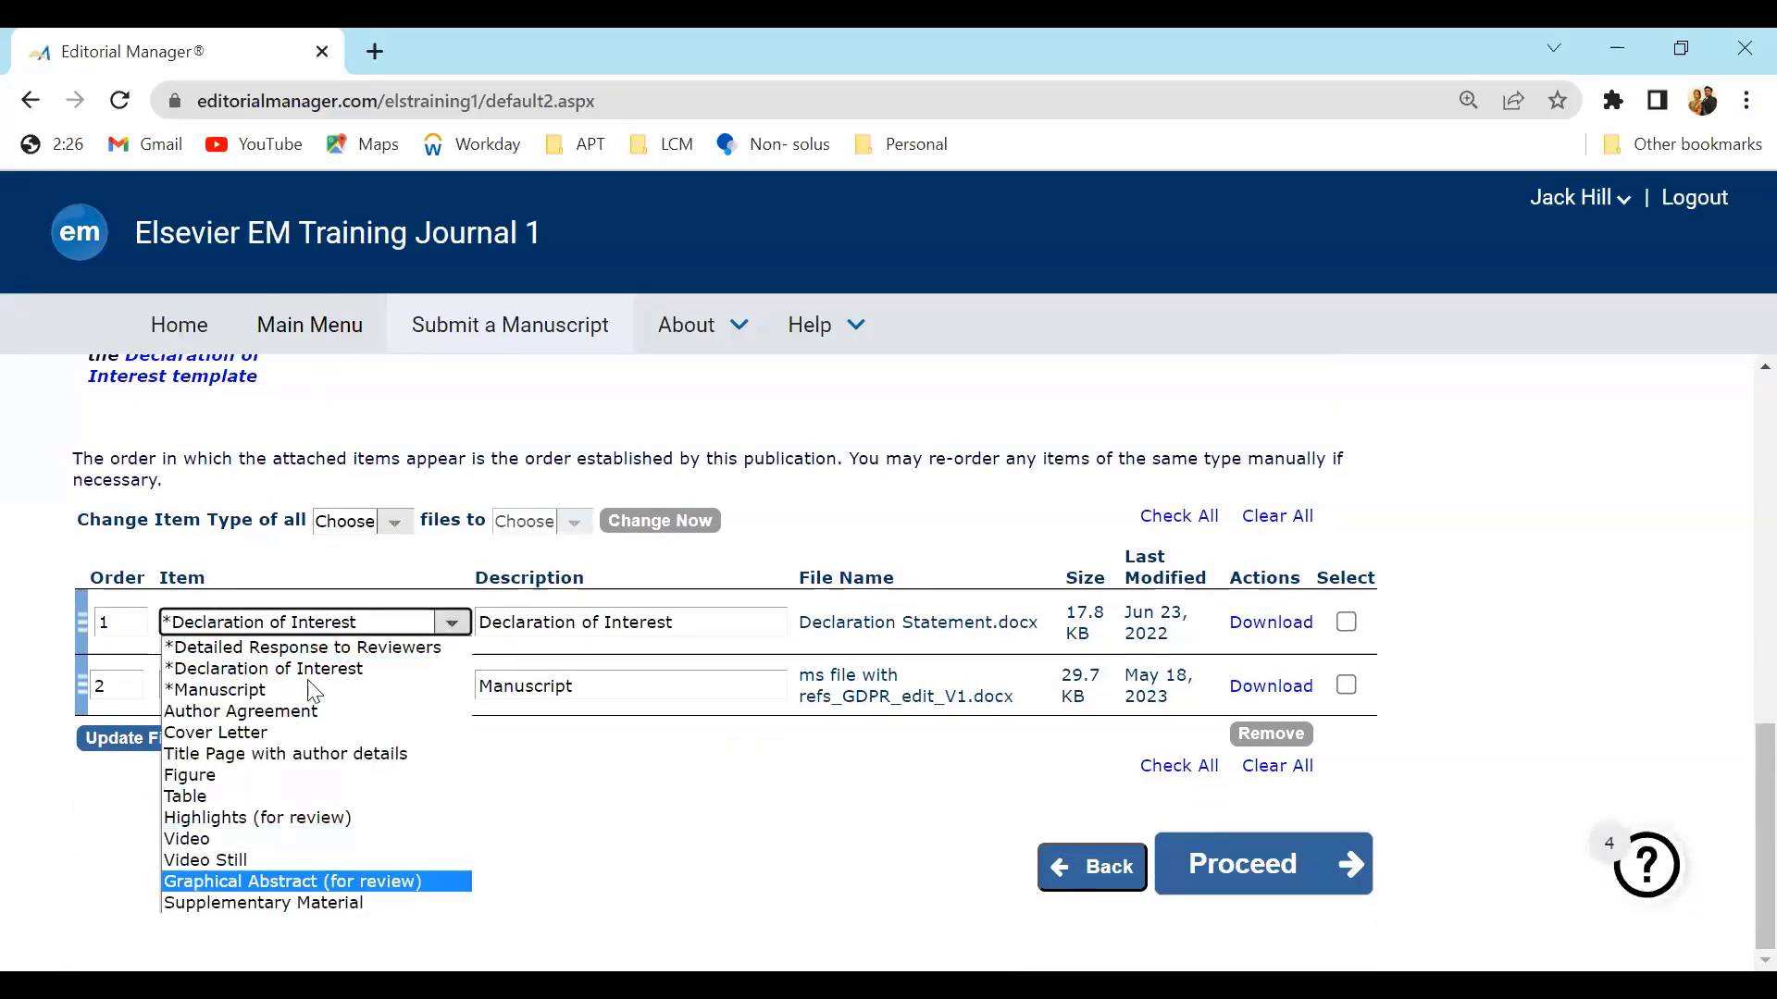
{"action": "left_click", "coordinate": [734, 821]}
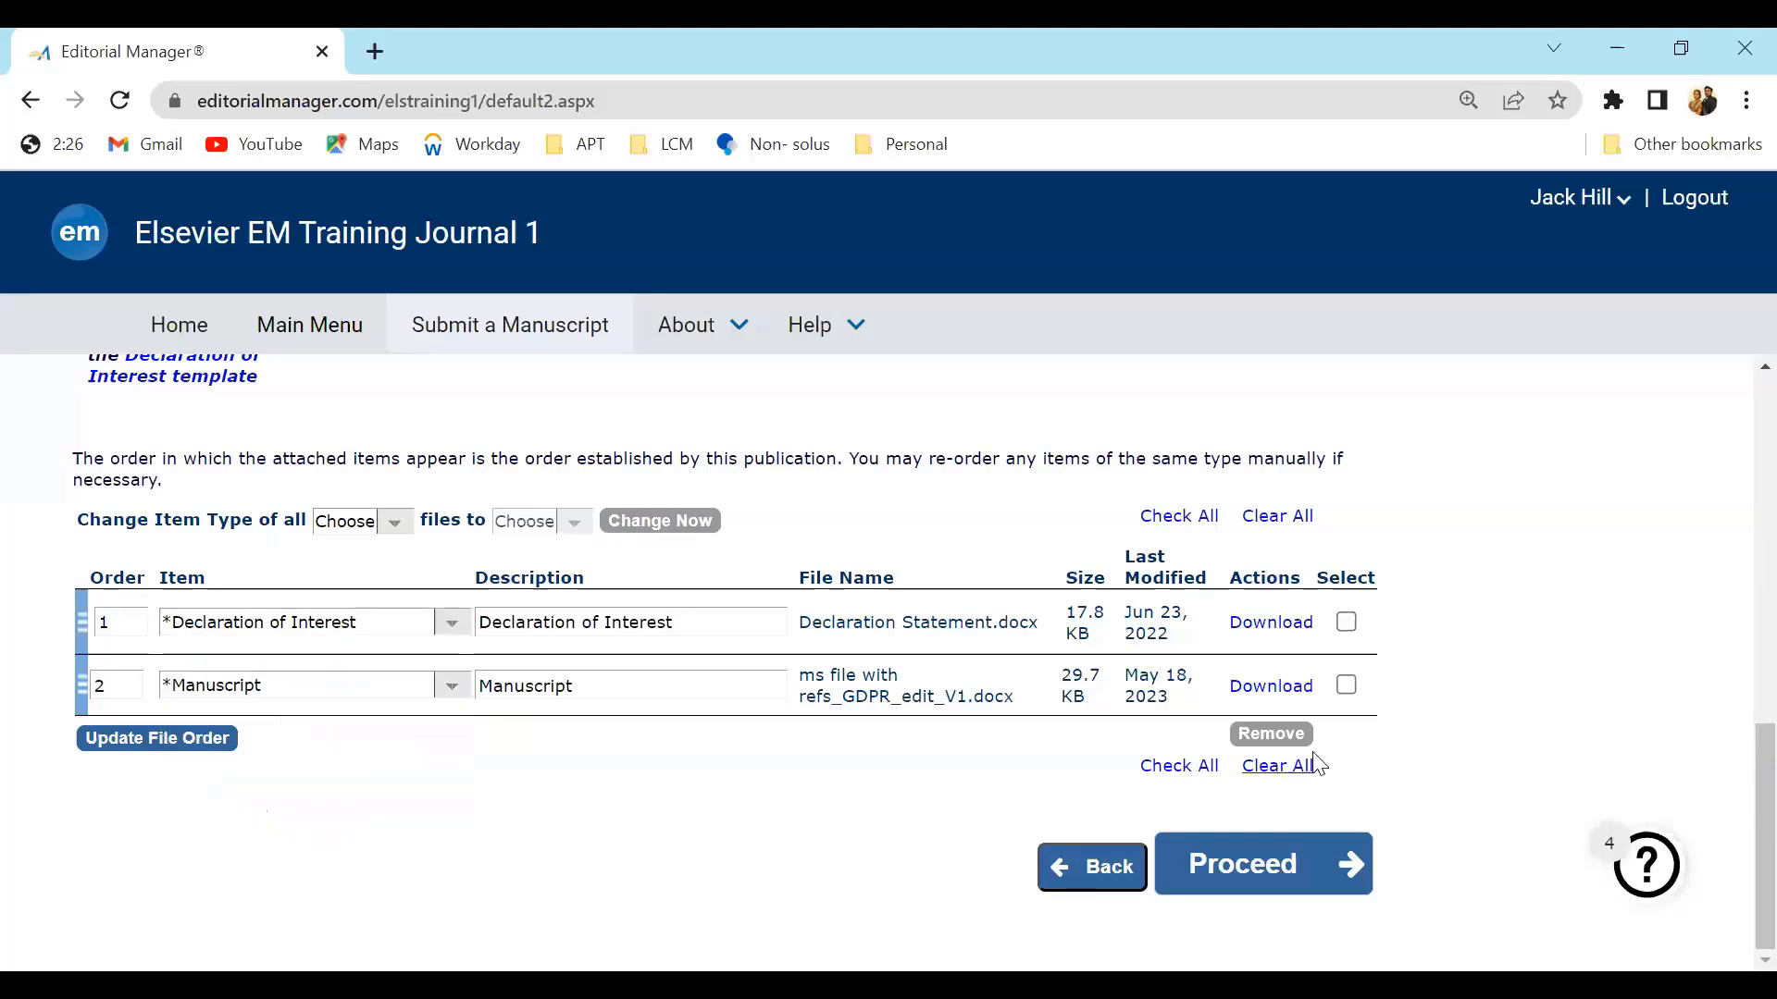
{"action": "left_click", "coordinate": [1346, 687]}
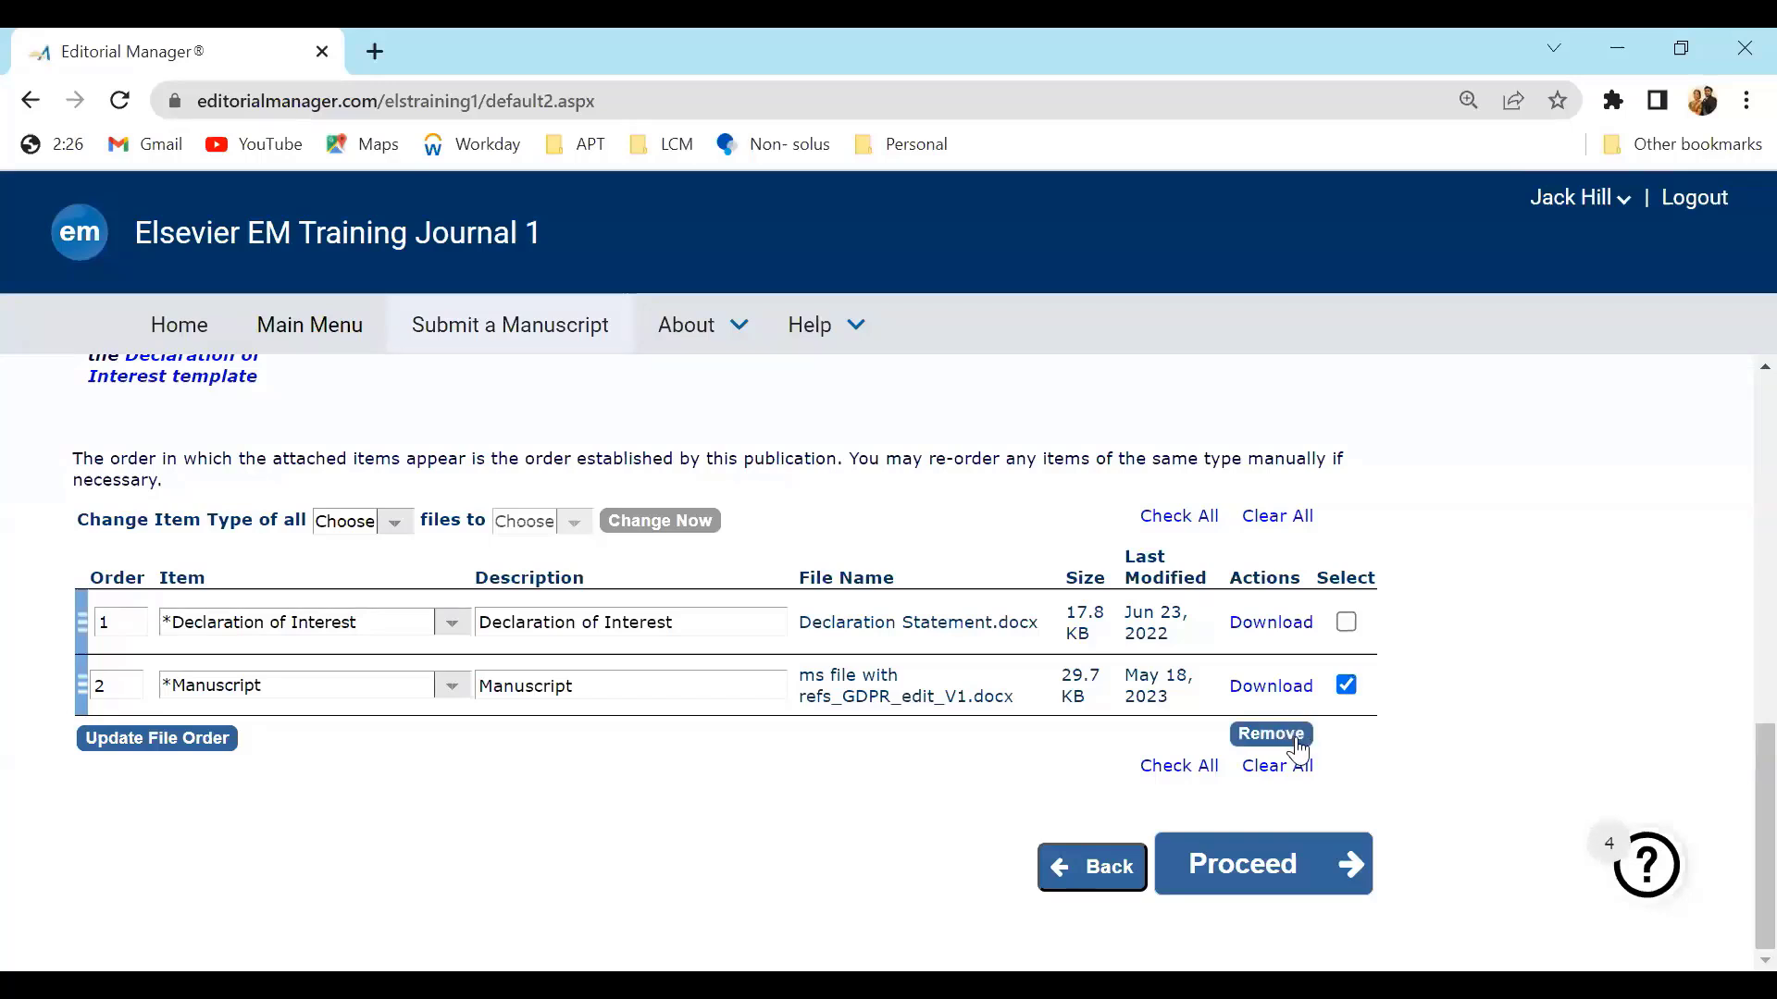
{"action": "left_click", "coordinate": [1347, 686]}
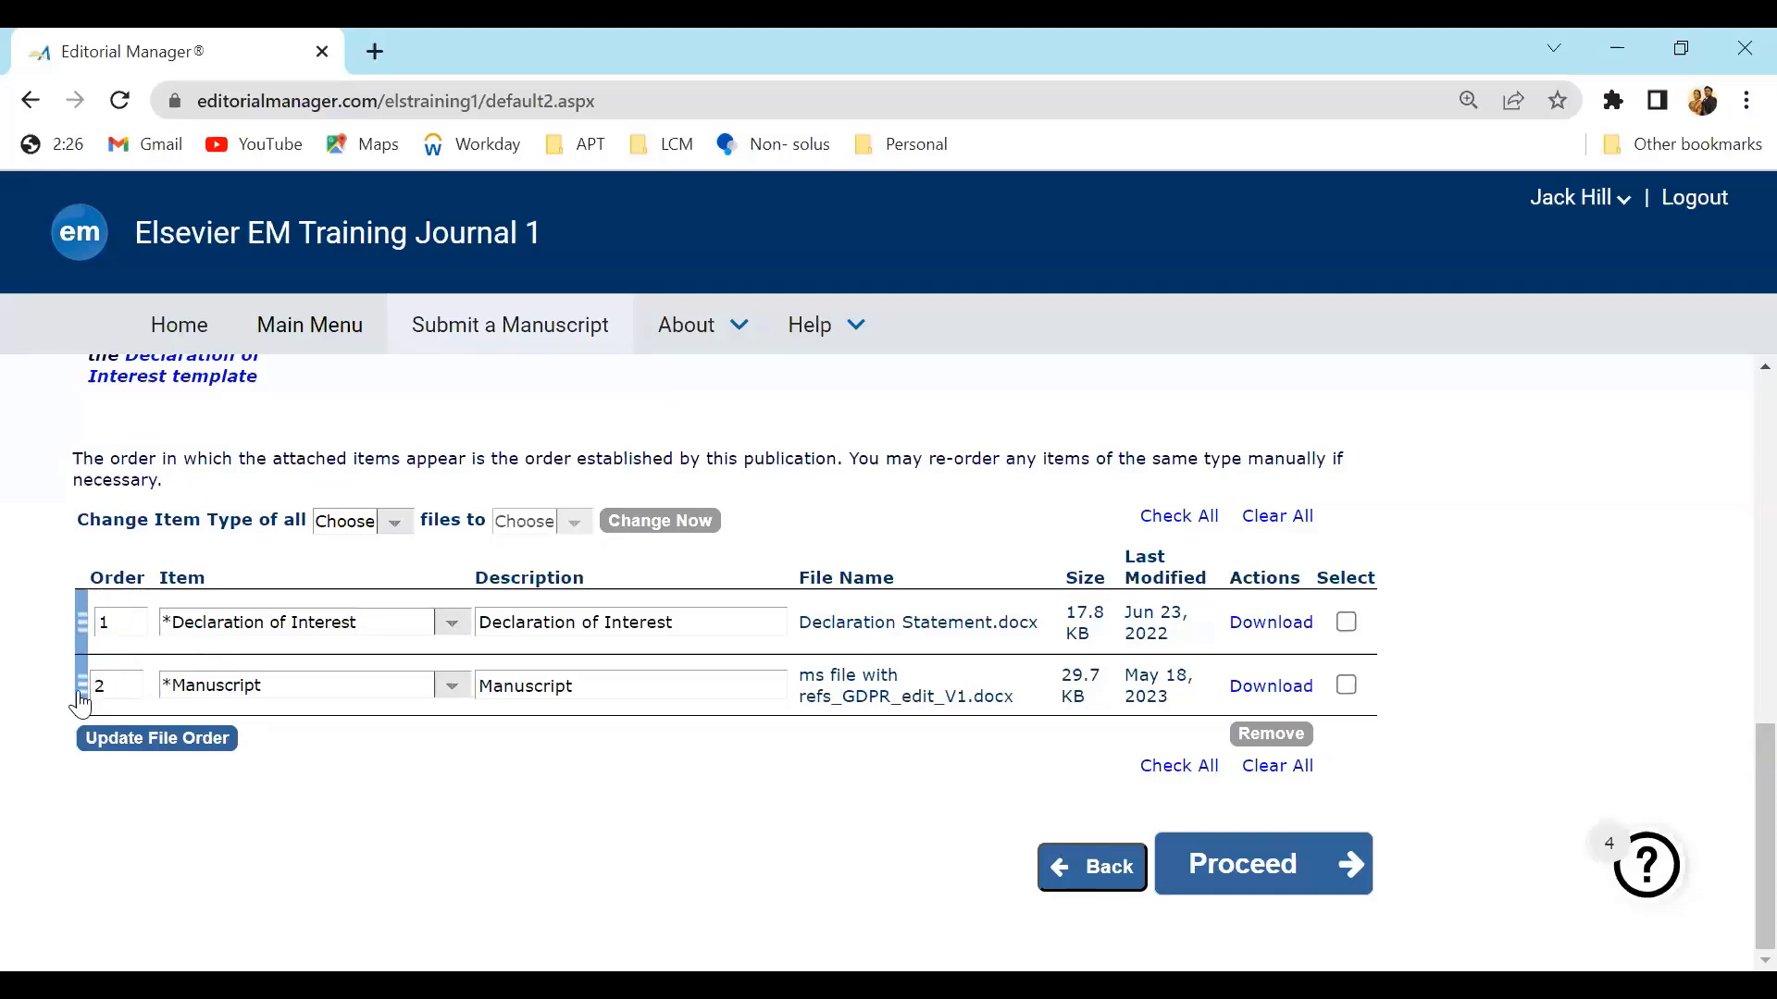
{"action": "mouse_move", "coordinate": [79, 700]}
{"action": "left_mouse_down"}
{"action": "mouse_move", "coordinate": [116, 611]}
{"action": "mouse_move", "coordinate": [76, 637]}
{"action": "mouse_move", "coordinate": [139, 682]}
{"action": "mouse_move", "coordinate": [78, 704]}
{"action": "left_mouse_up"}
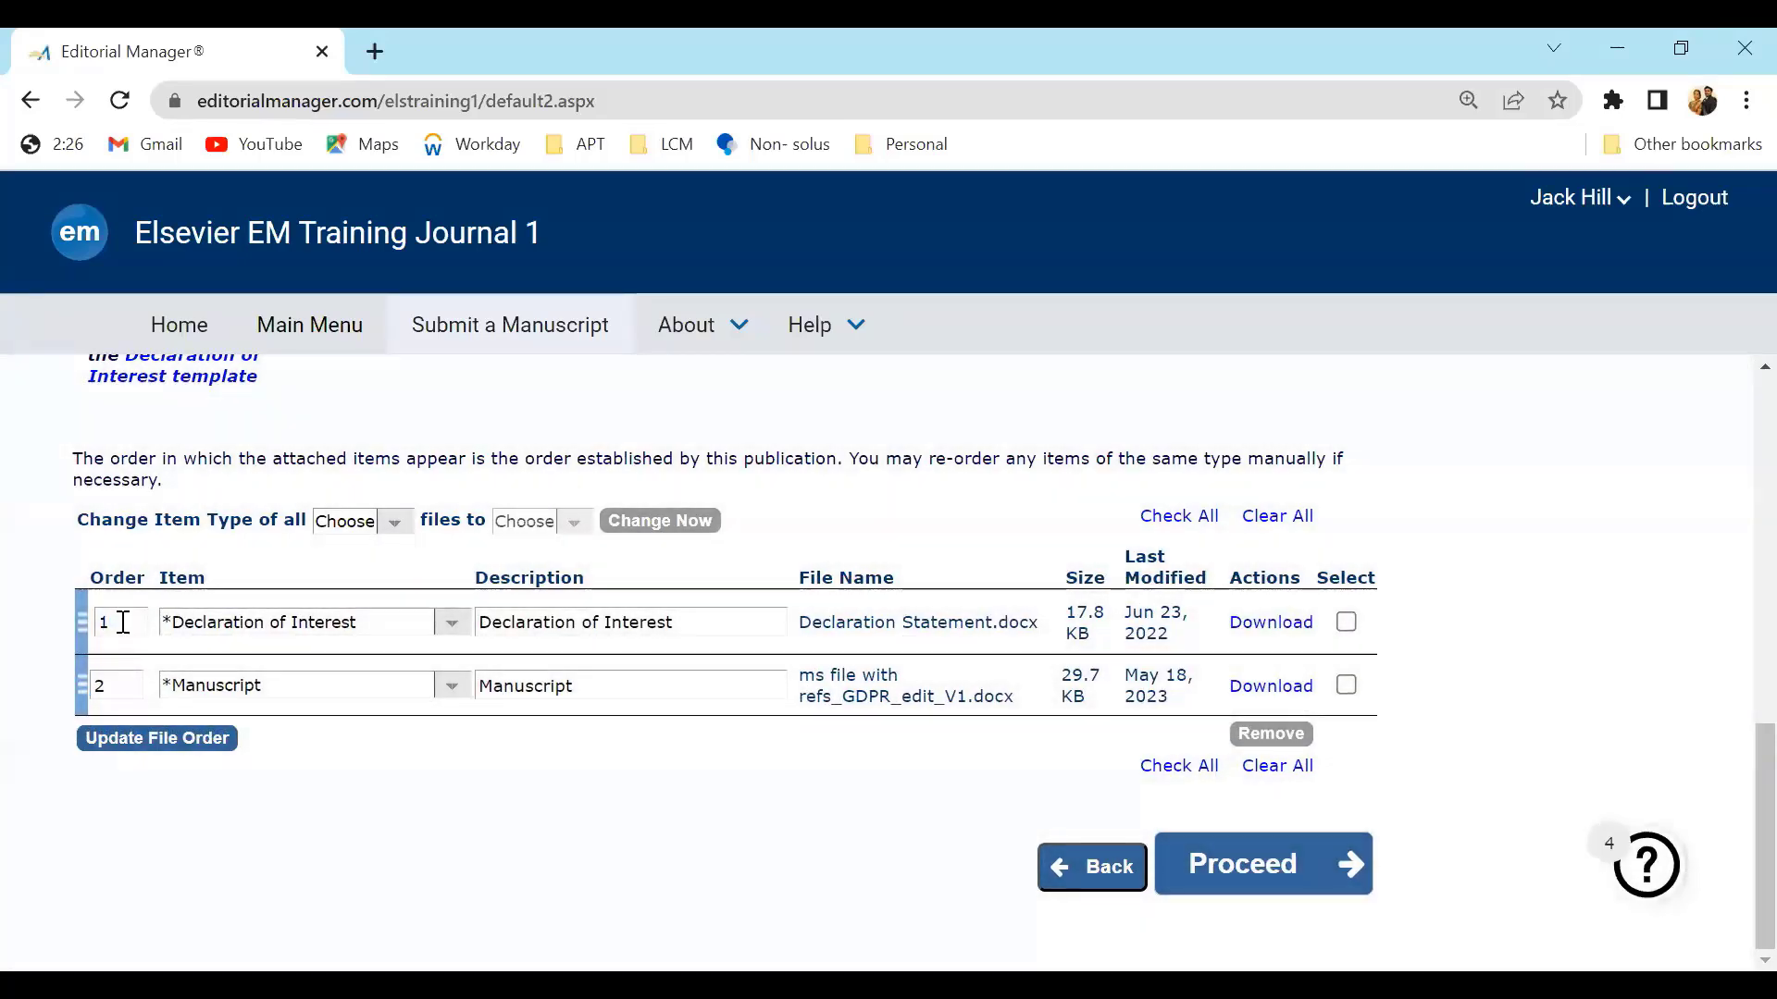
{"action": "double_click", "coordinate": [123, 622]}
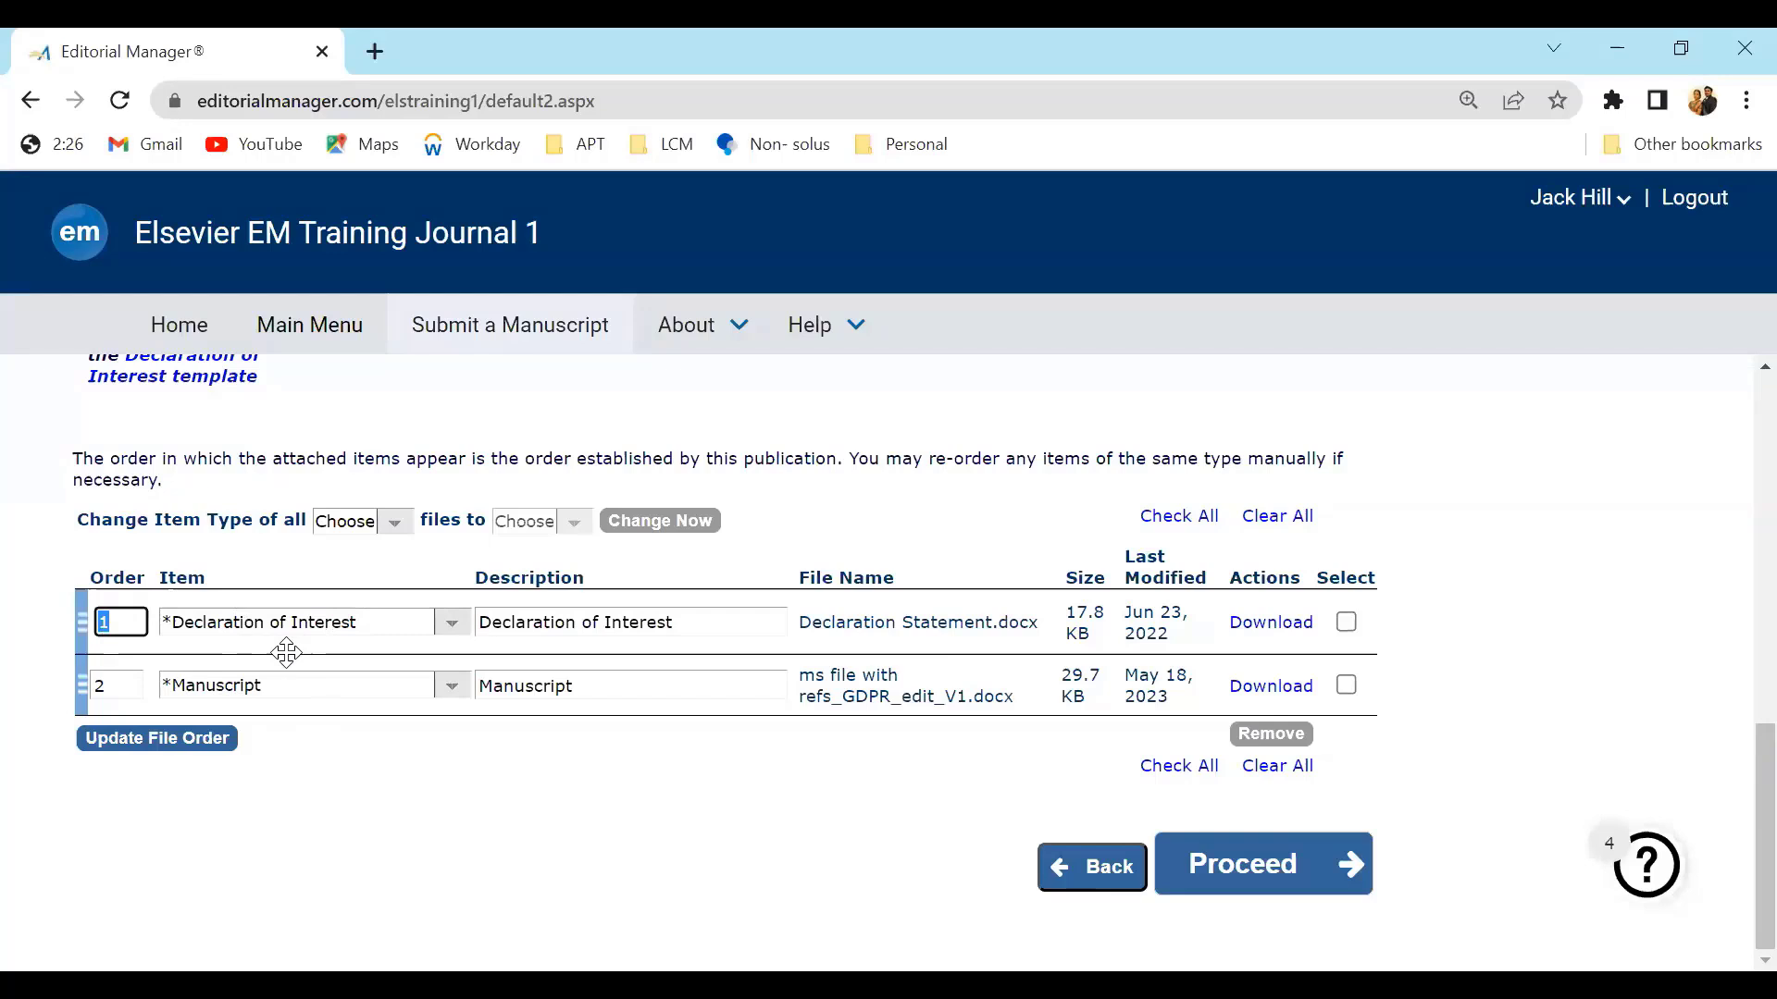
{"action": "left_click", "coordinate": [399, 828]}
Upload Response to reviewer comments as the Detailed Response to Reviewers item and proceed from Attach Files
{"action": "scroll", "coordinate": [1733, 860], "scroll_direction": "up", "scroll_amount": 5}
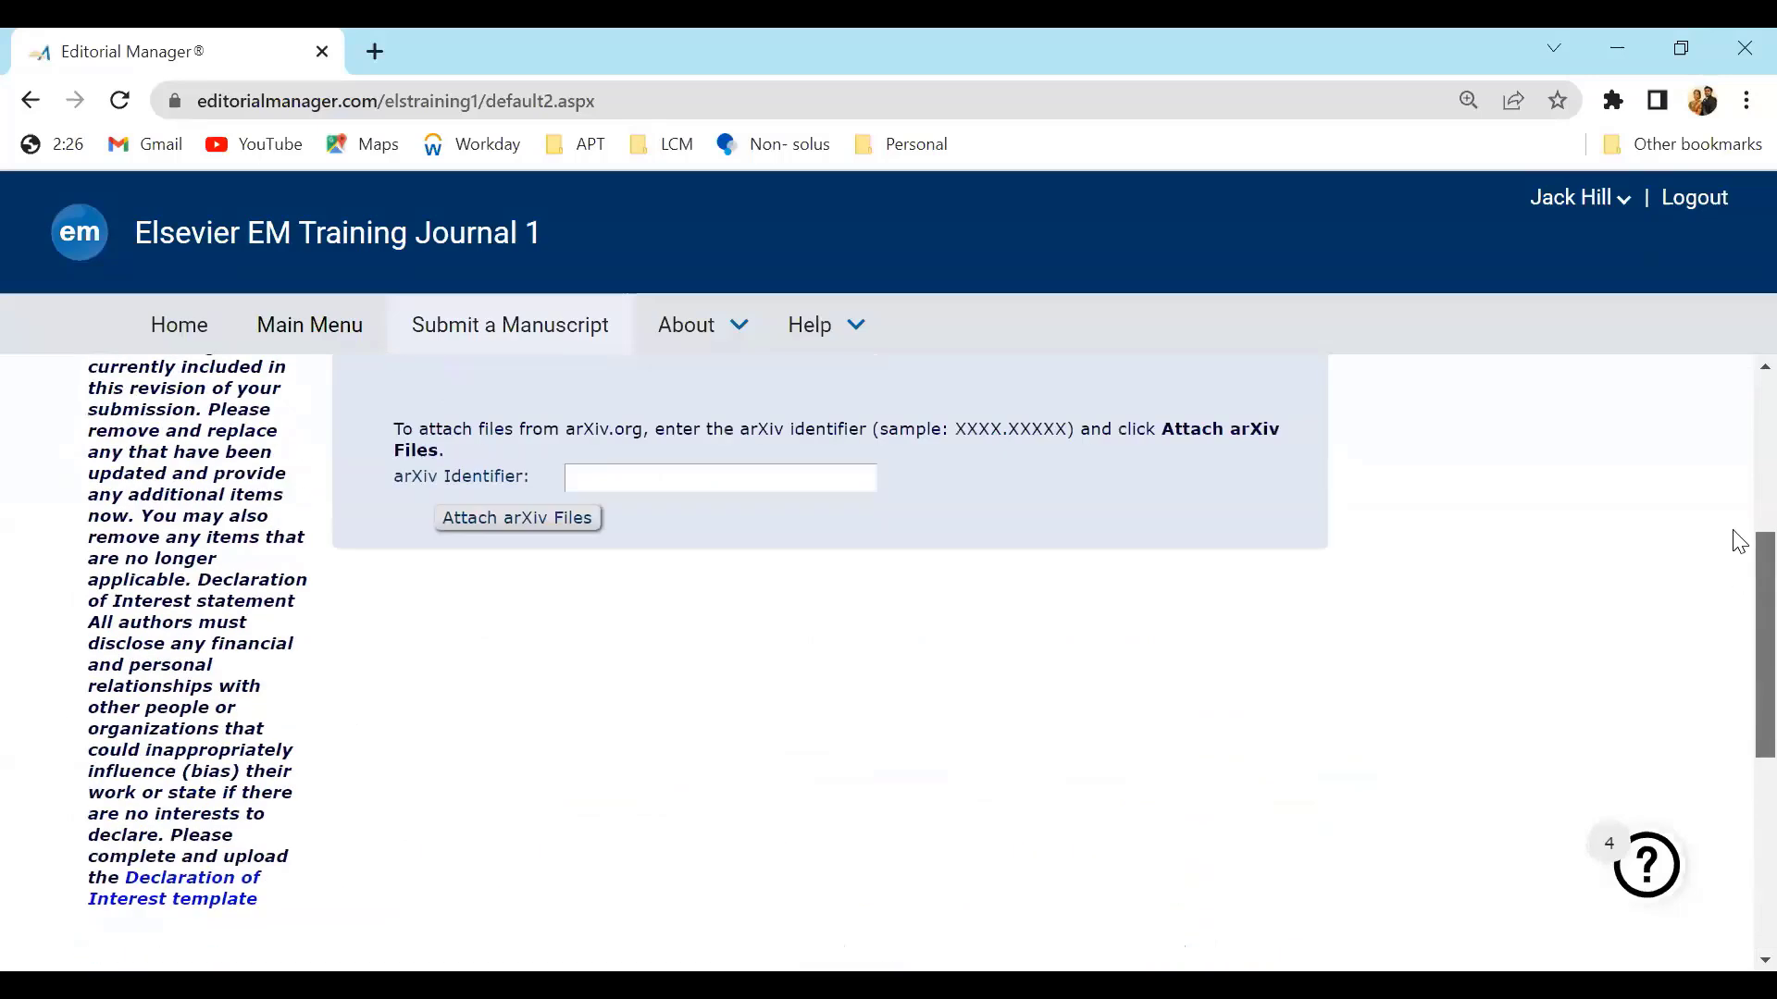
{"action": "scroll", "coordinate": [1737, 546], "scroll_direction": "up", "scroll_amount": 4}
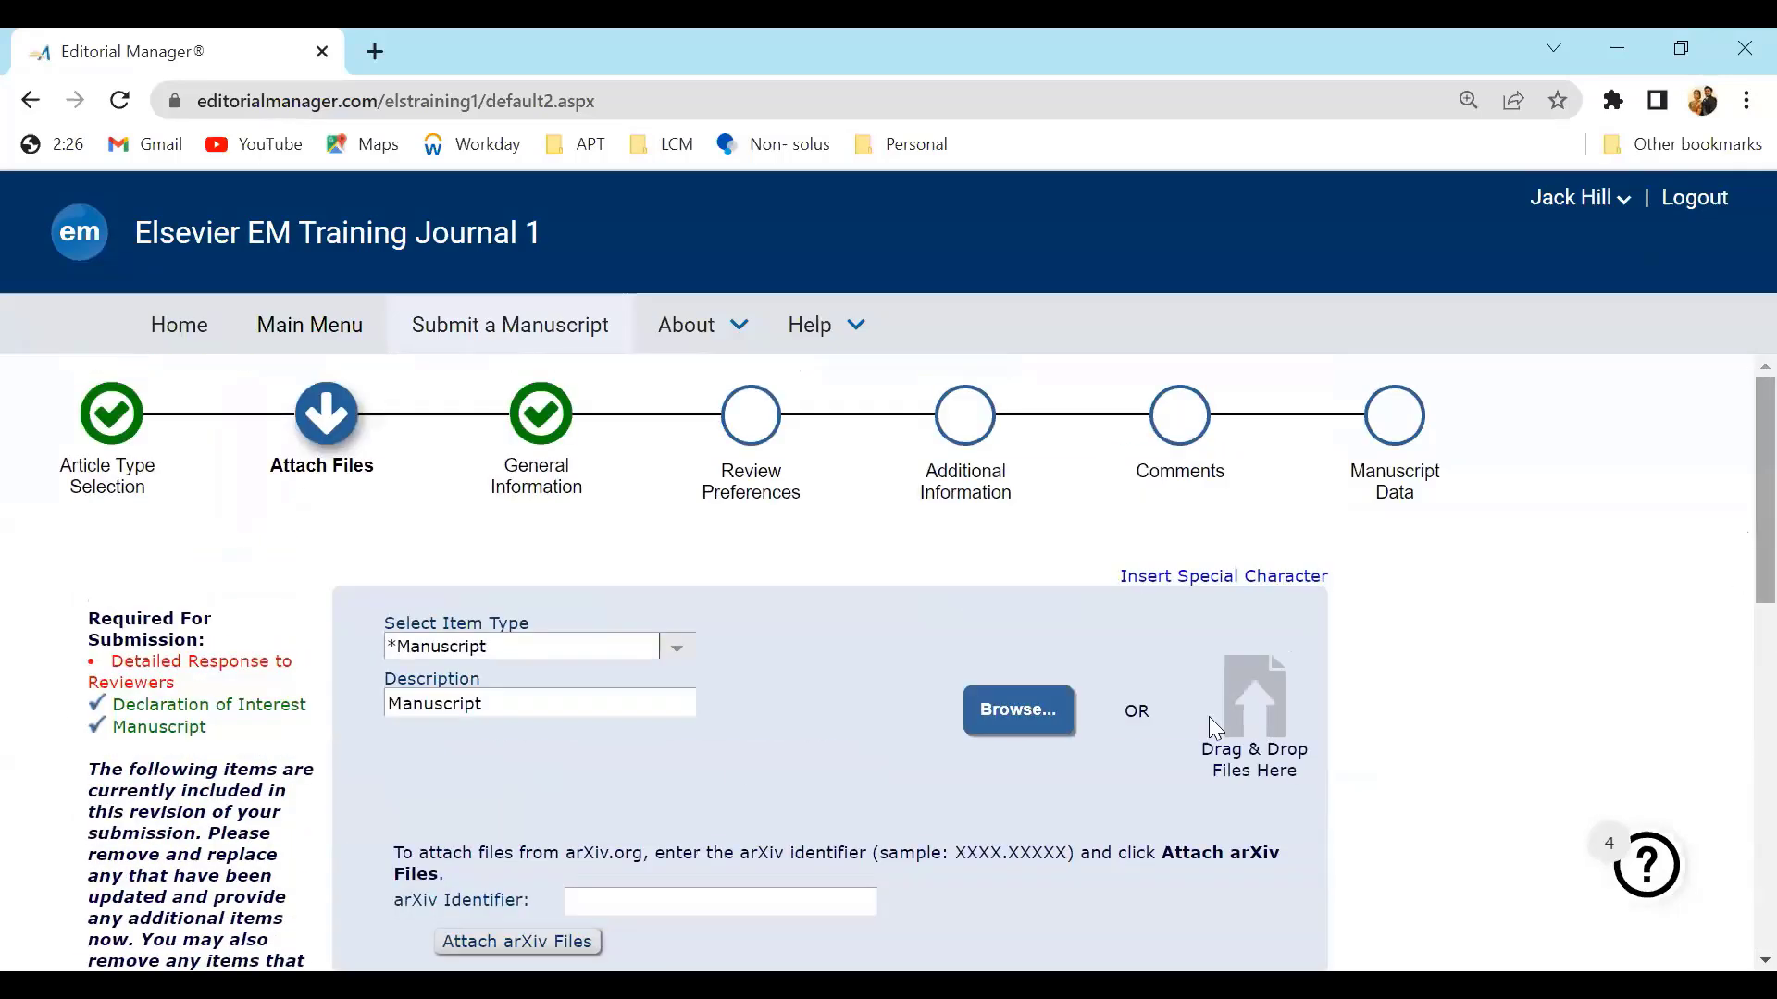
{"action": "left_click_drag", "start_coordinate": [198, 696], "coordinate": [111, 663]}
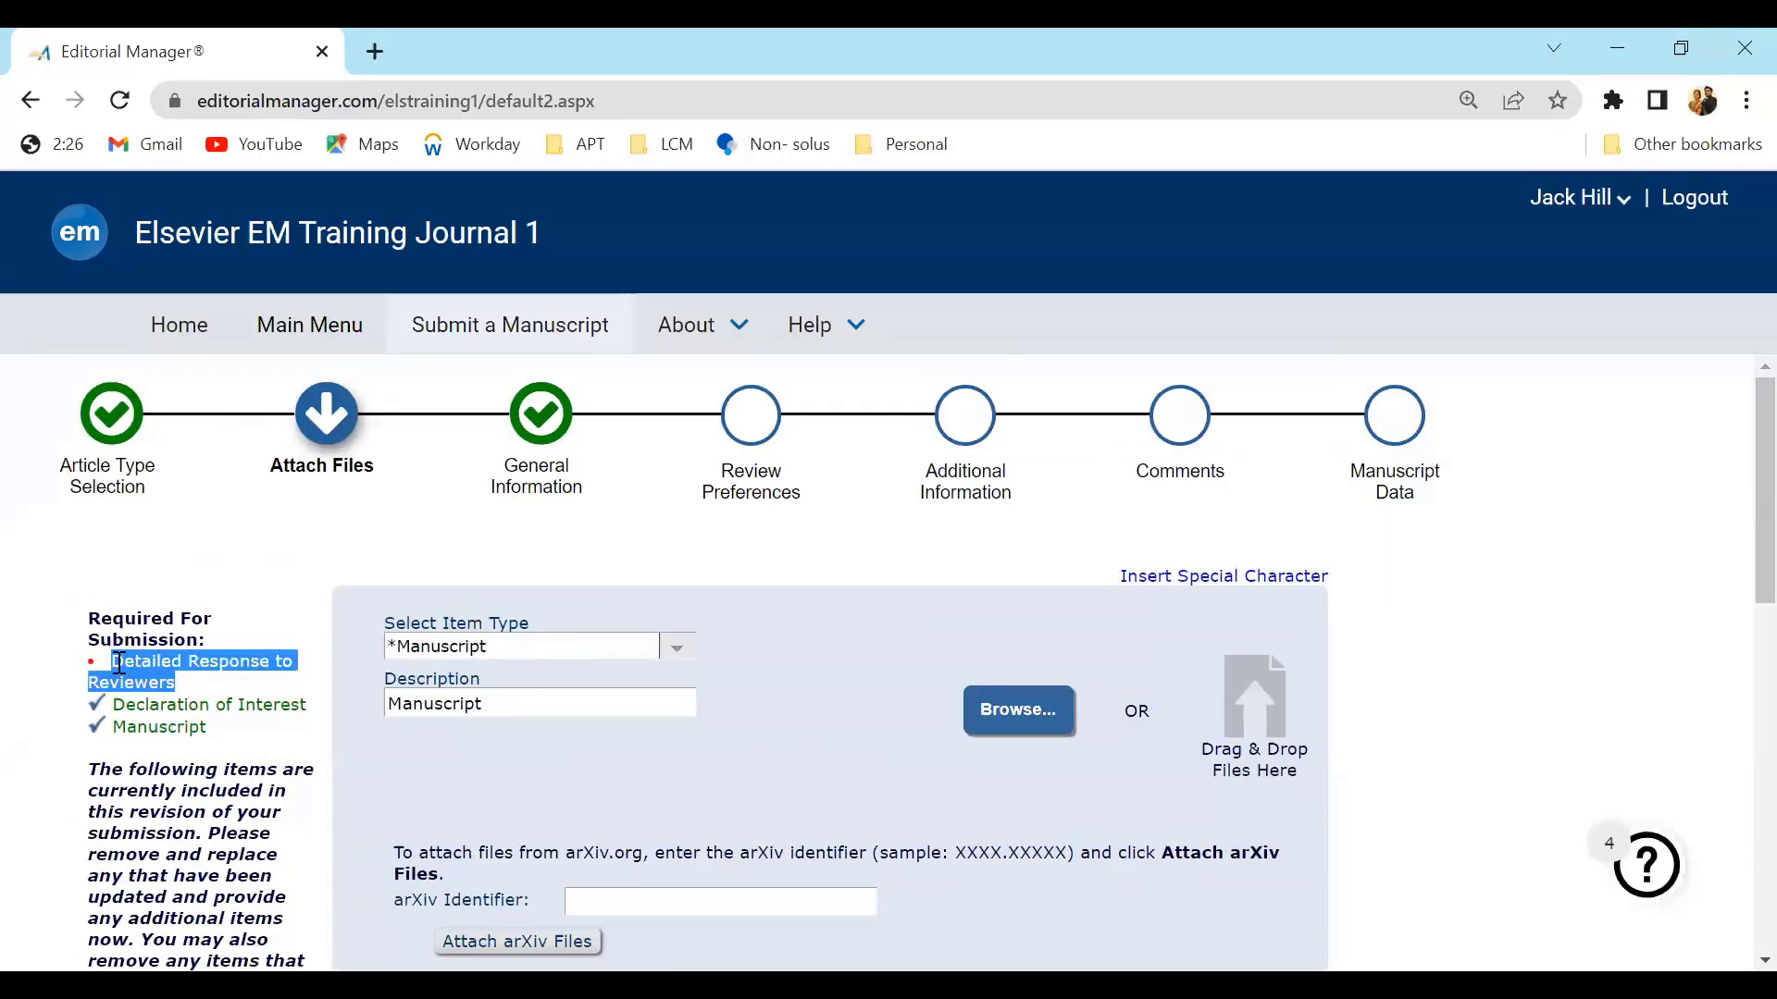
{"action": "left_click", "coordinate": [675, 659]}
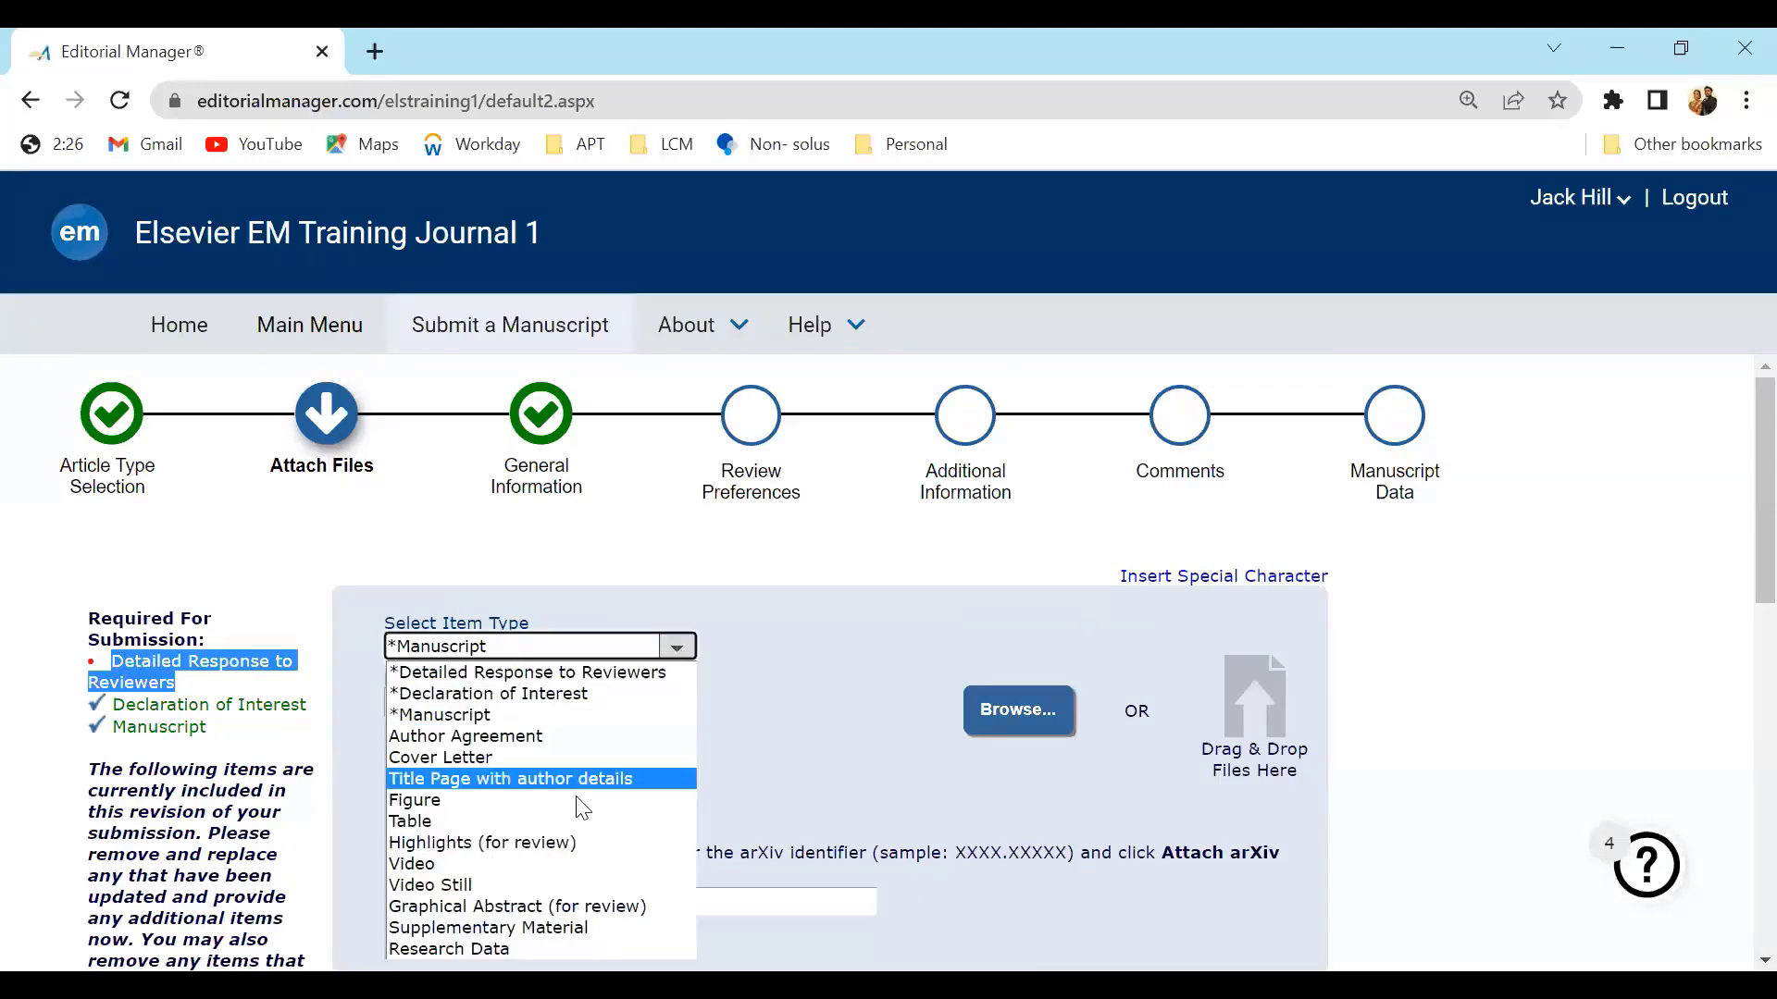
{"action": "left_click", "coordinate": [565, 674]}
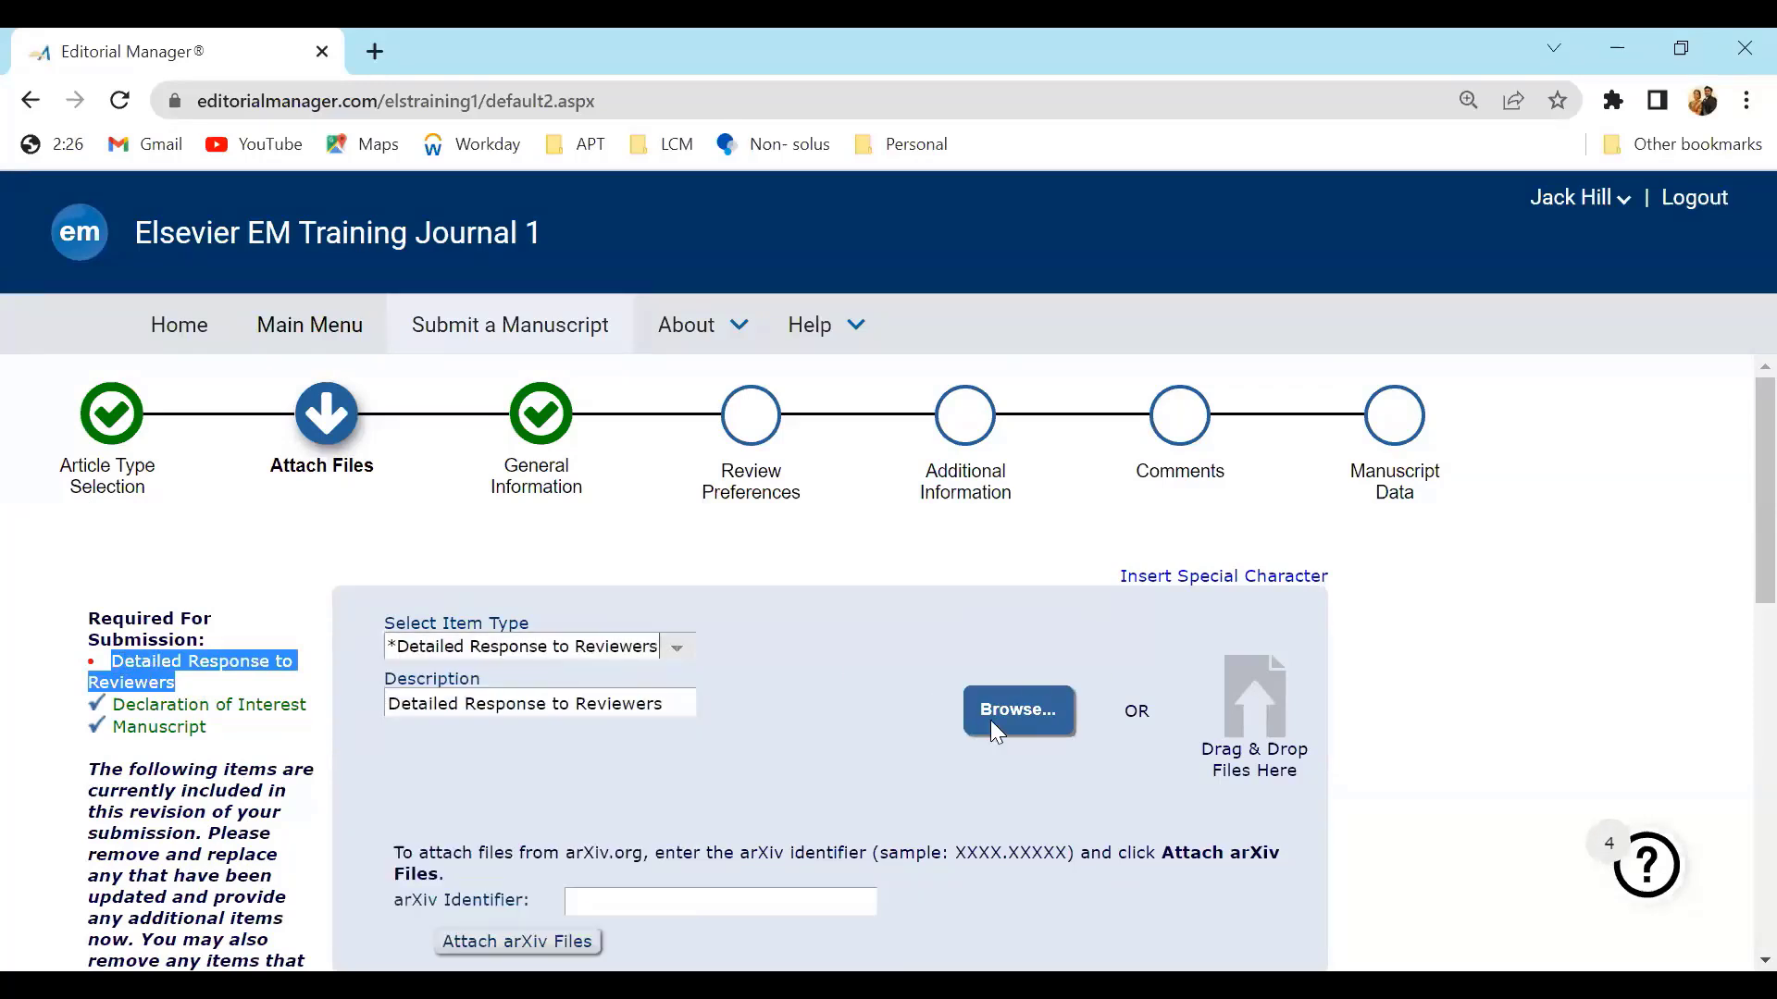
{"action": "left_click", "coordinate": [1016, 709]}
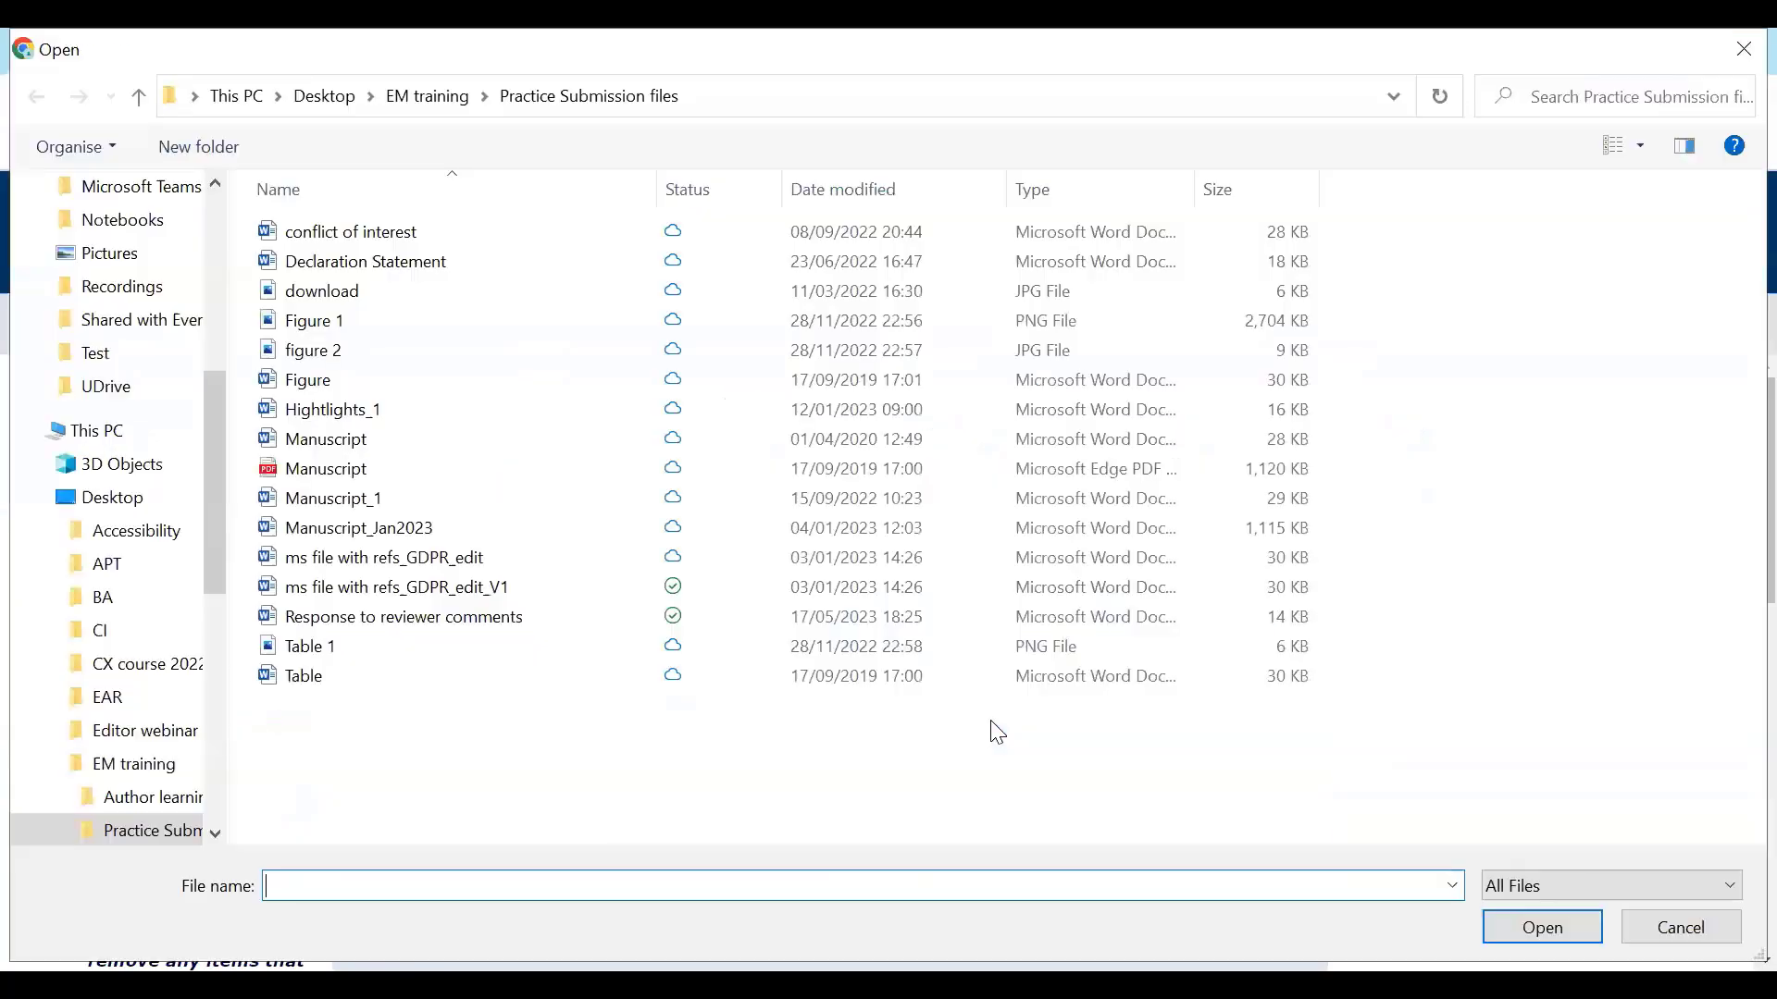
{"action": "left_click", "coordinate": [377, 622]}
{"action": "left_click", "coordinate": [1533, 937]}
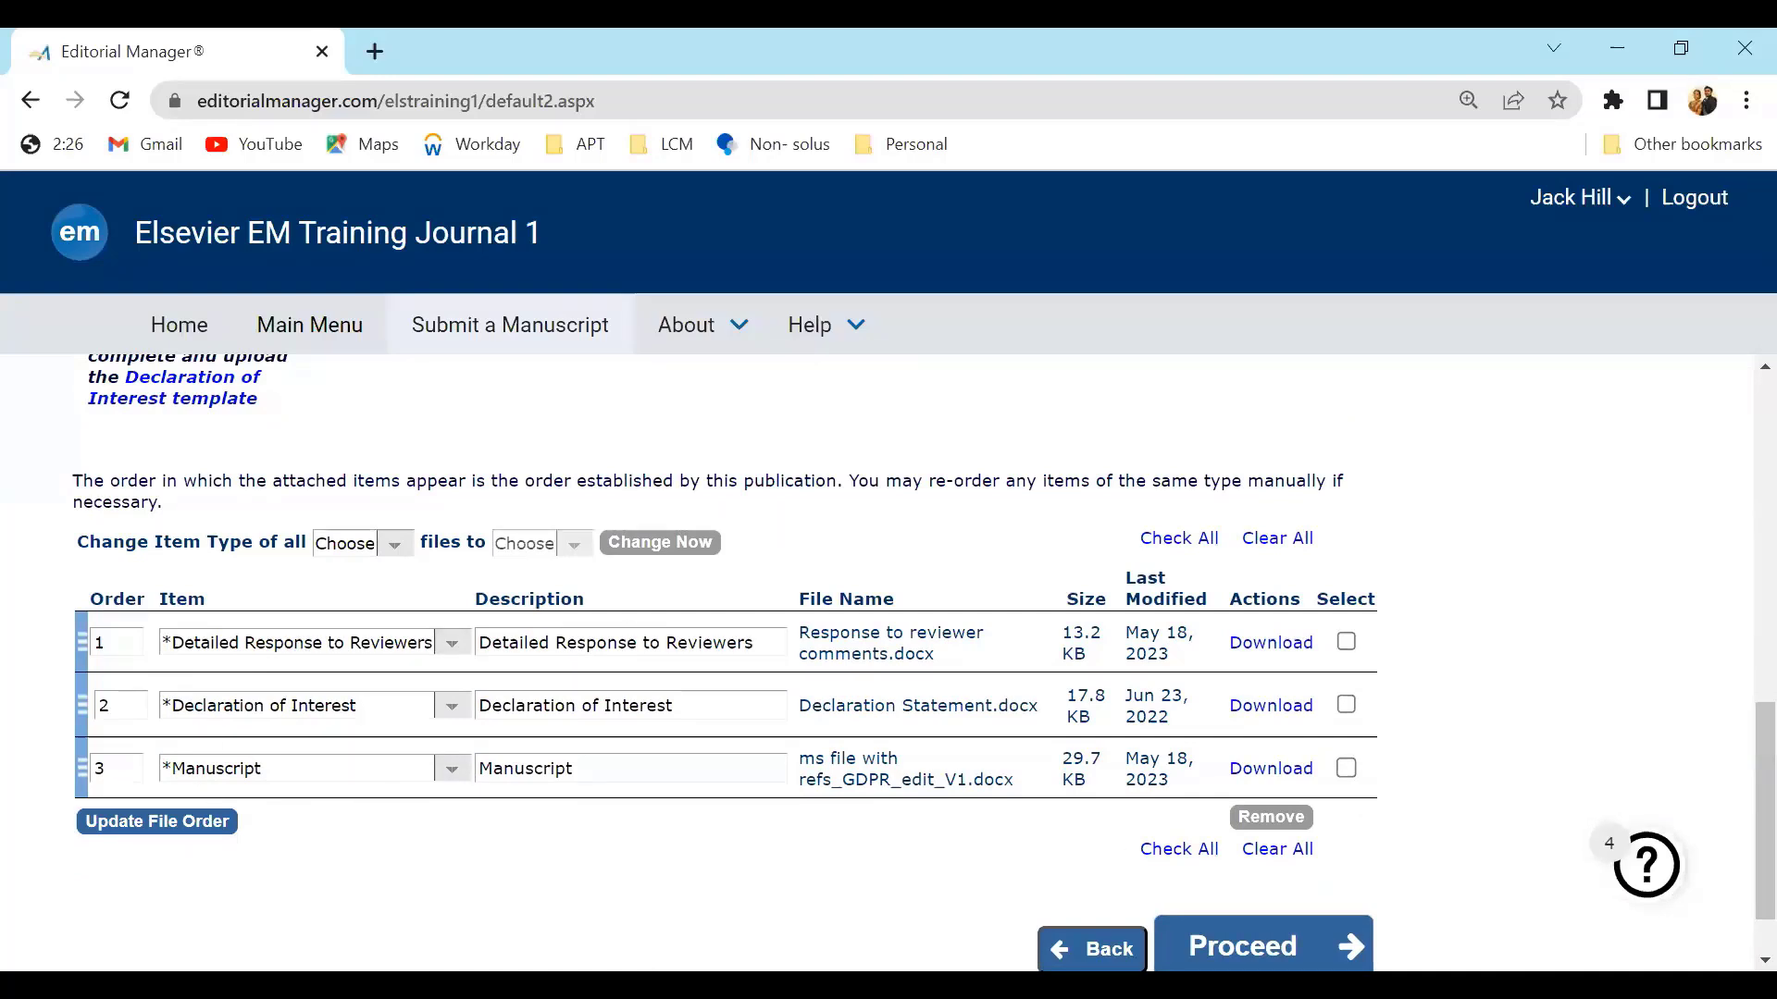
{"action": "left_click", "coordinate": [1254, 947]}
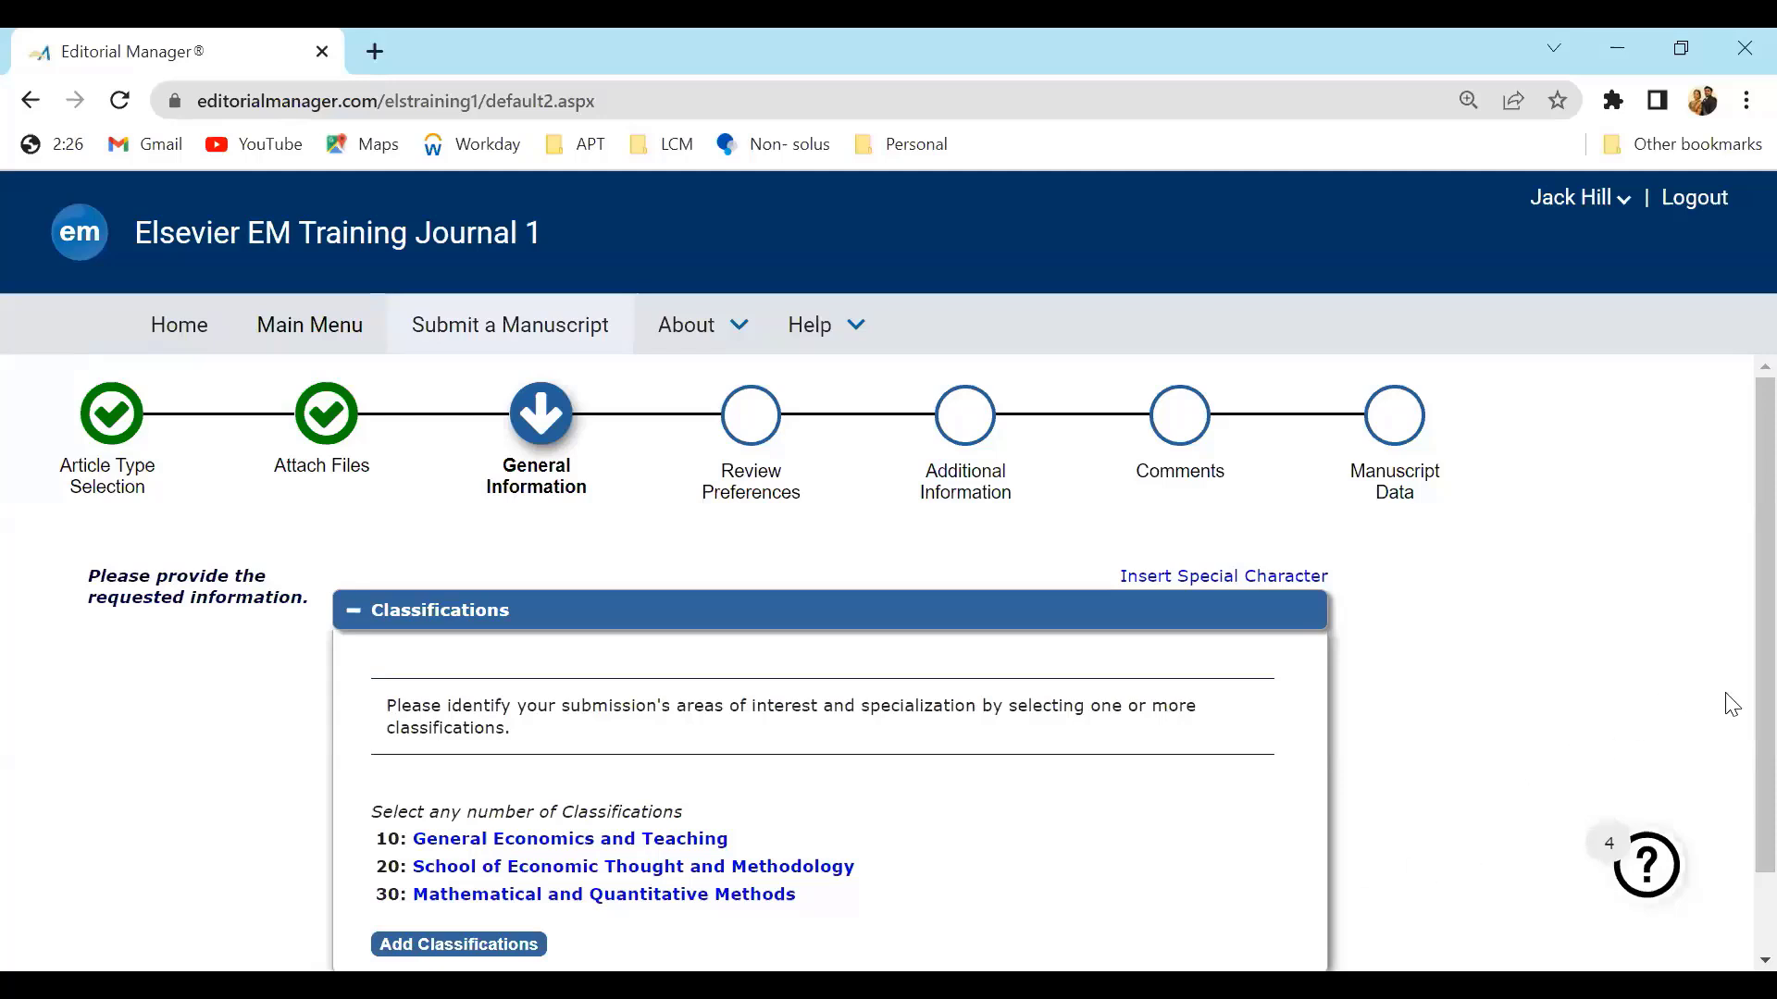
Continue past General Information and Review Preferences, keeping the existing classifications and suggested reviewer
{"action": "scroll", "coordinate": [1738, 763], "scroll_direction": "down", "scroll_amount": 1}
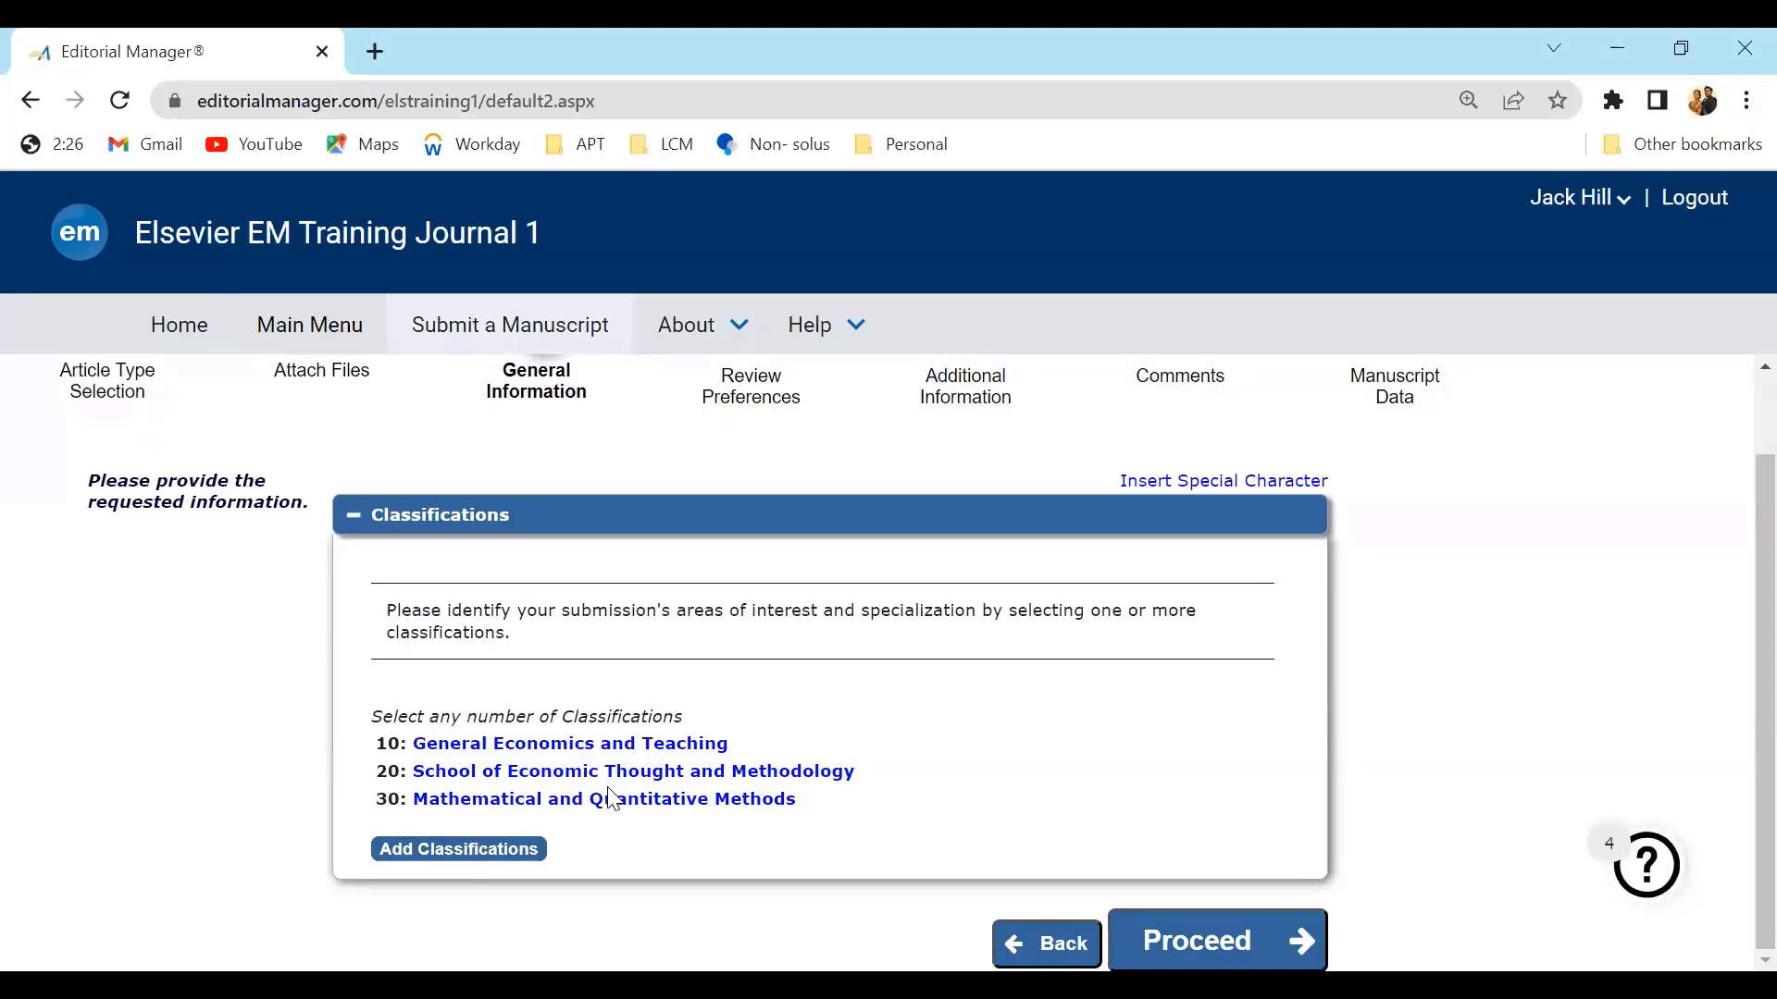
{"action": "left_click", "coordinate": [1169, 940]}
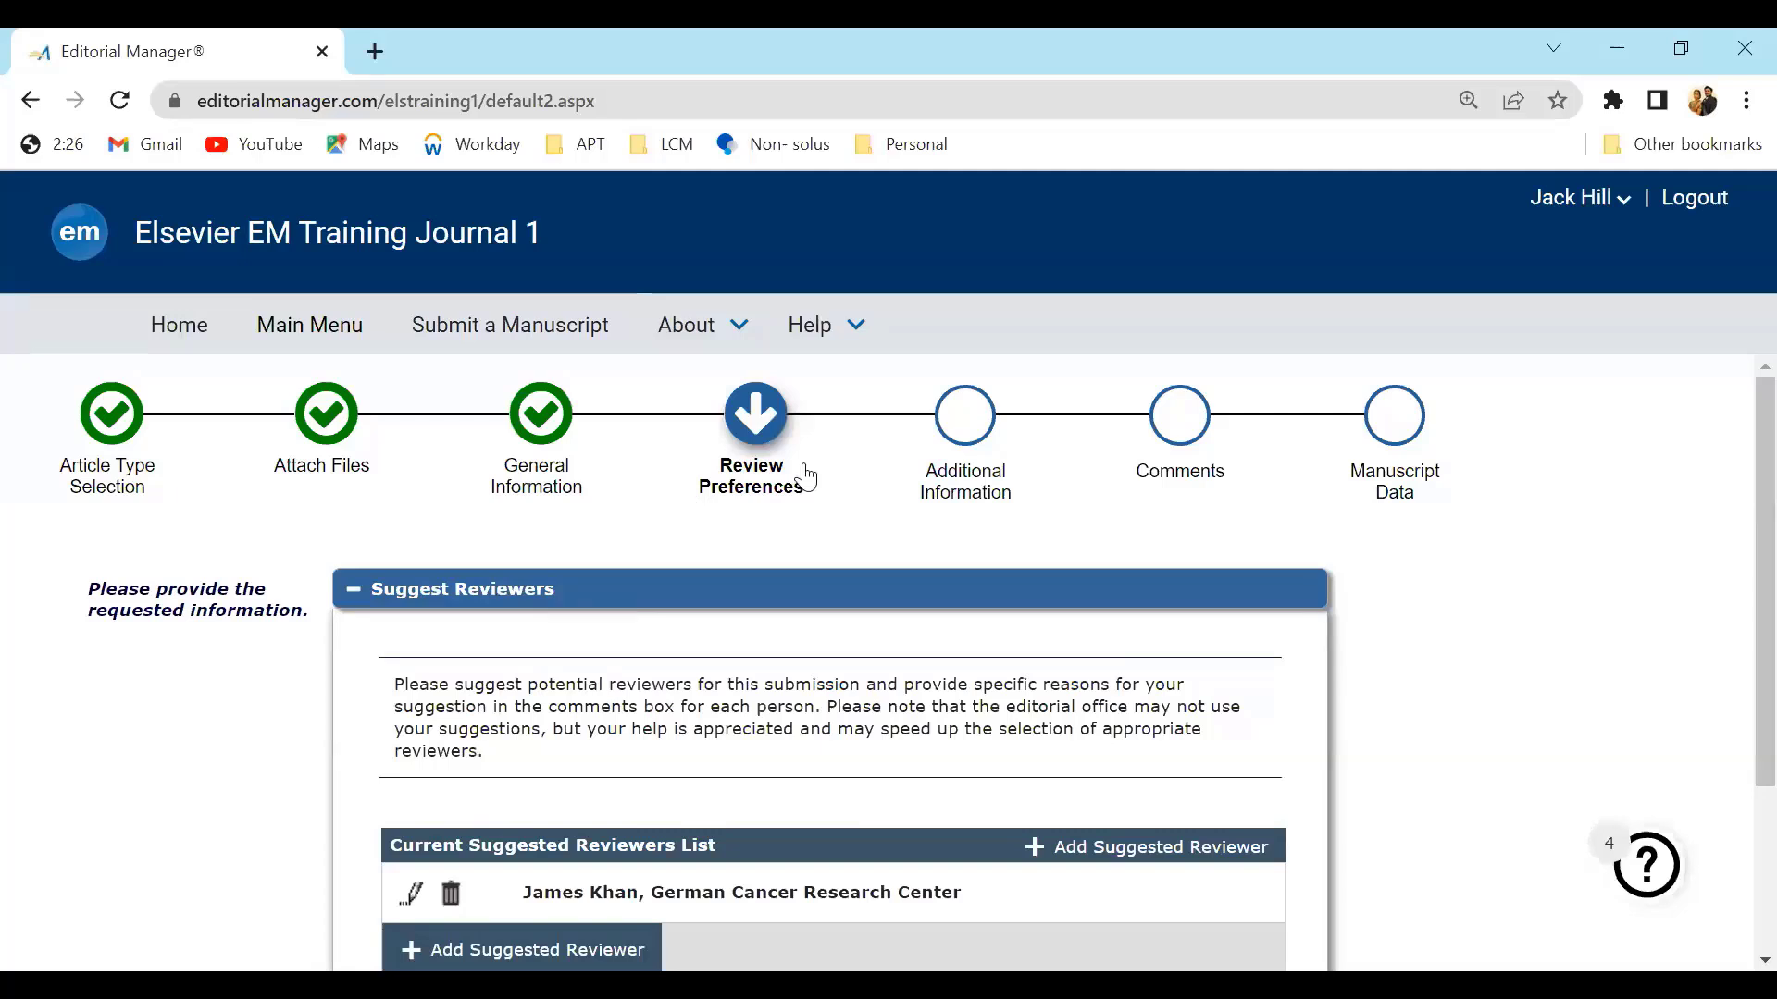
{"action": "scroll", "coordinate": [1737, 708], "scroll_direction": "down", "scroll_amount": 1}
{"action": "scroll", "coordinate": [1738, 708], "scroll_direction": "down", "scroll_amount": 1}
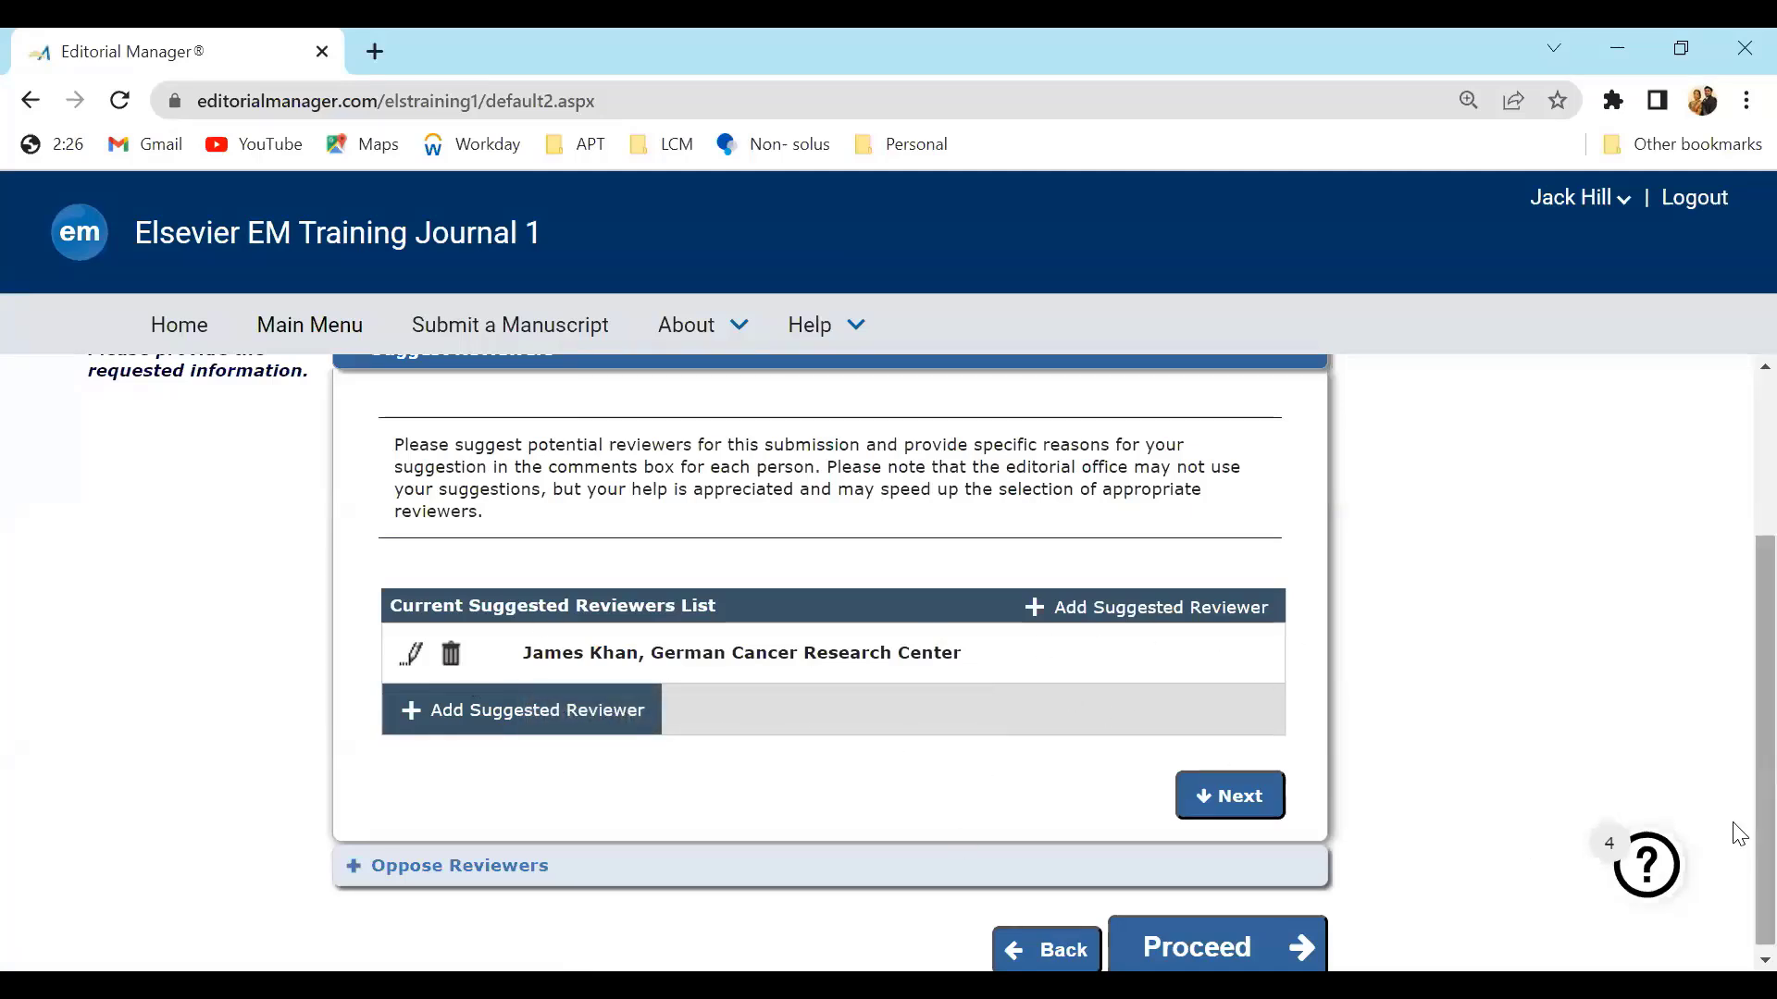
{"action": "scroll", "coordinate": [1739, 833], "scroll_direction": "down", "scroll_amount": 1}
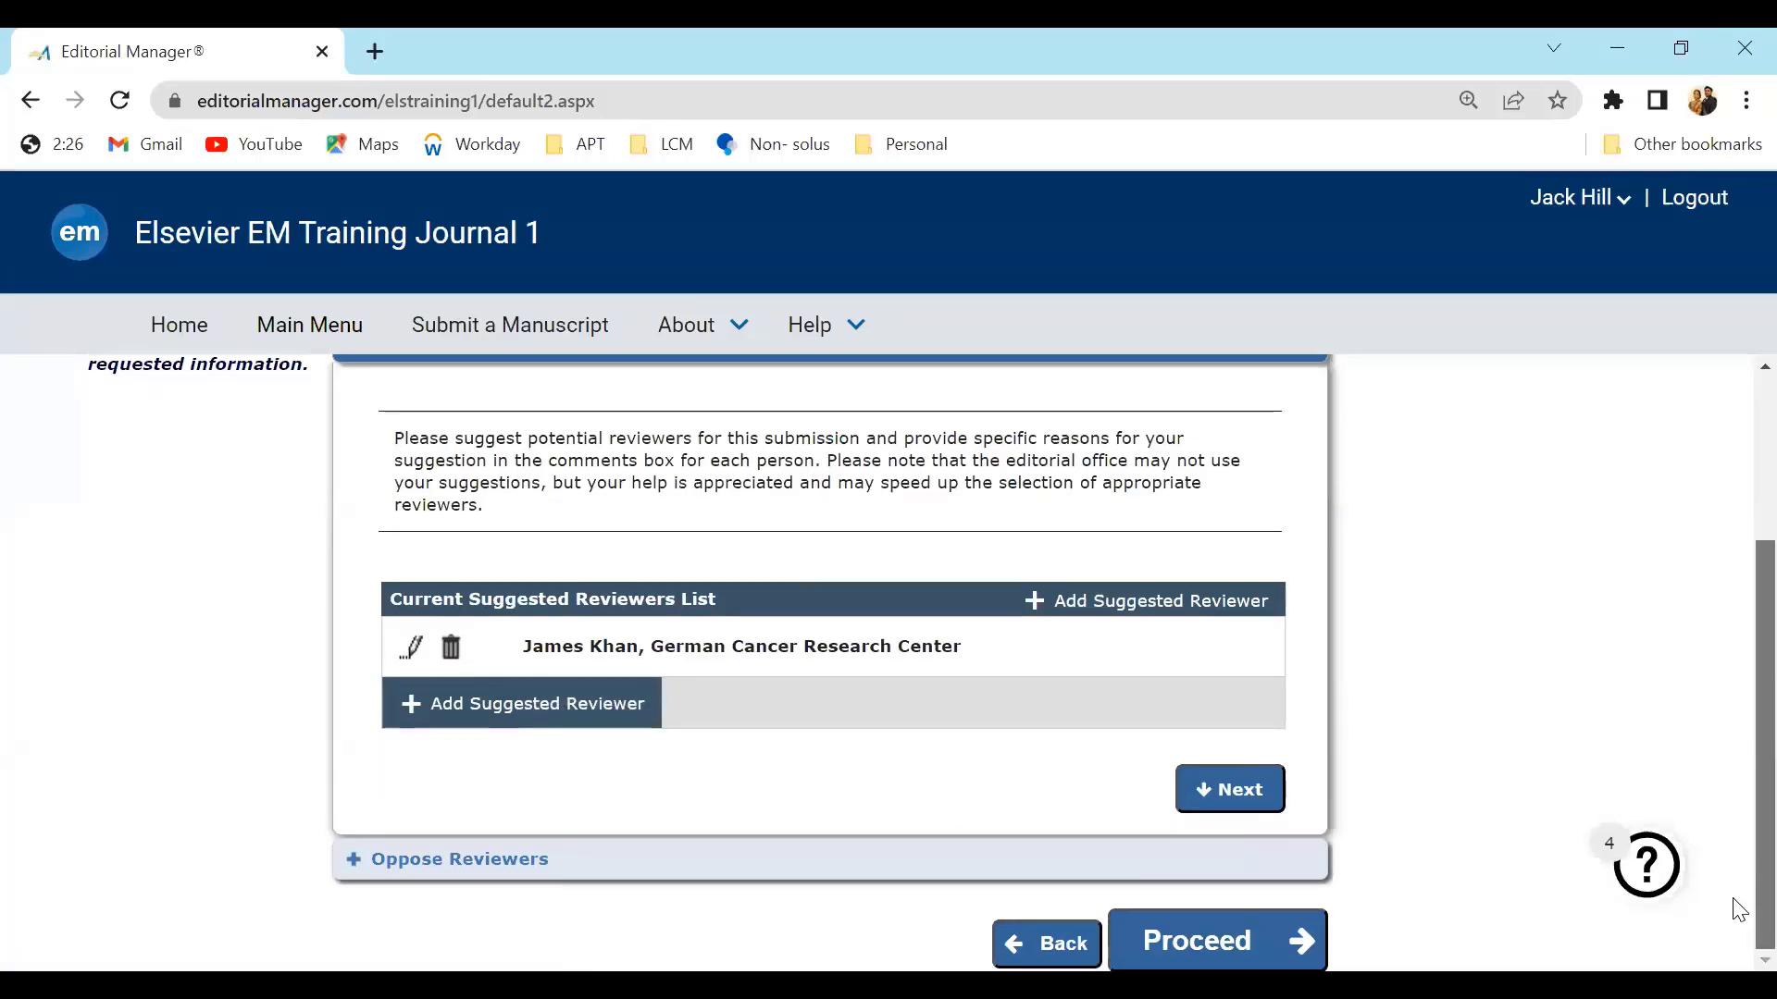
{"action": "left_click", "coordinate": [1242, 941]}
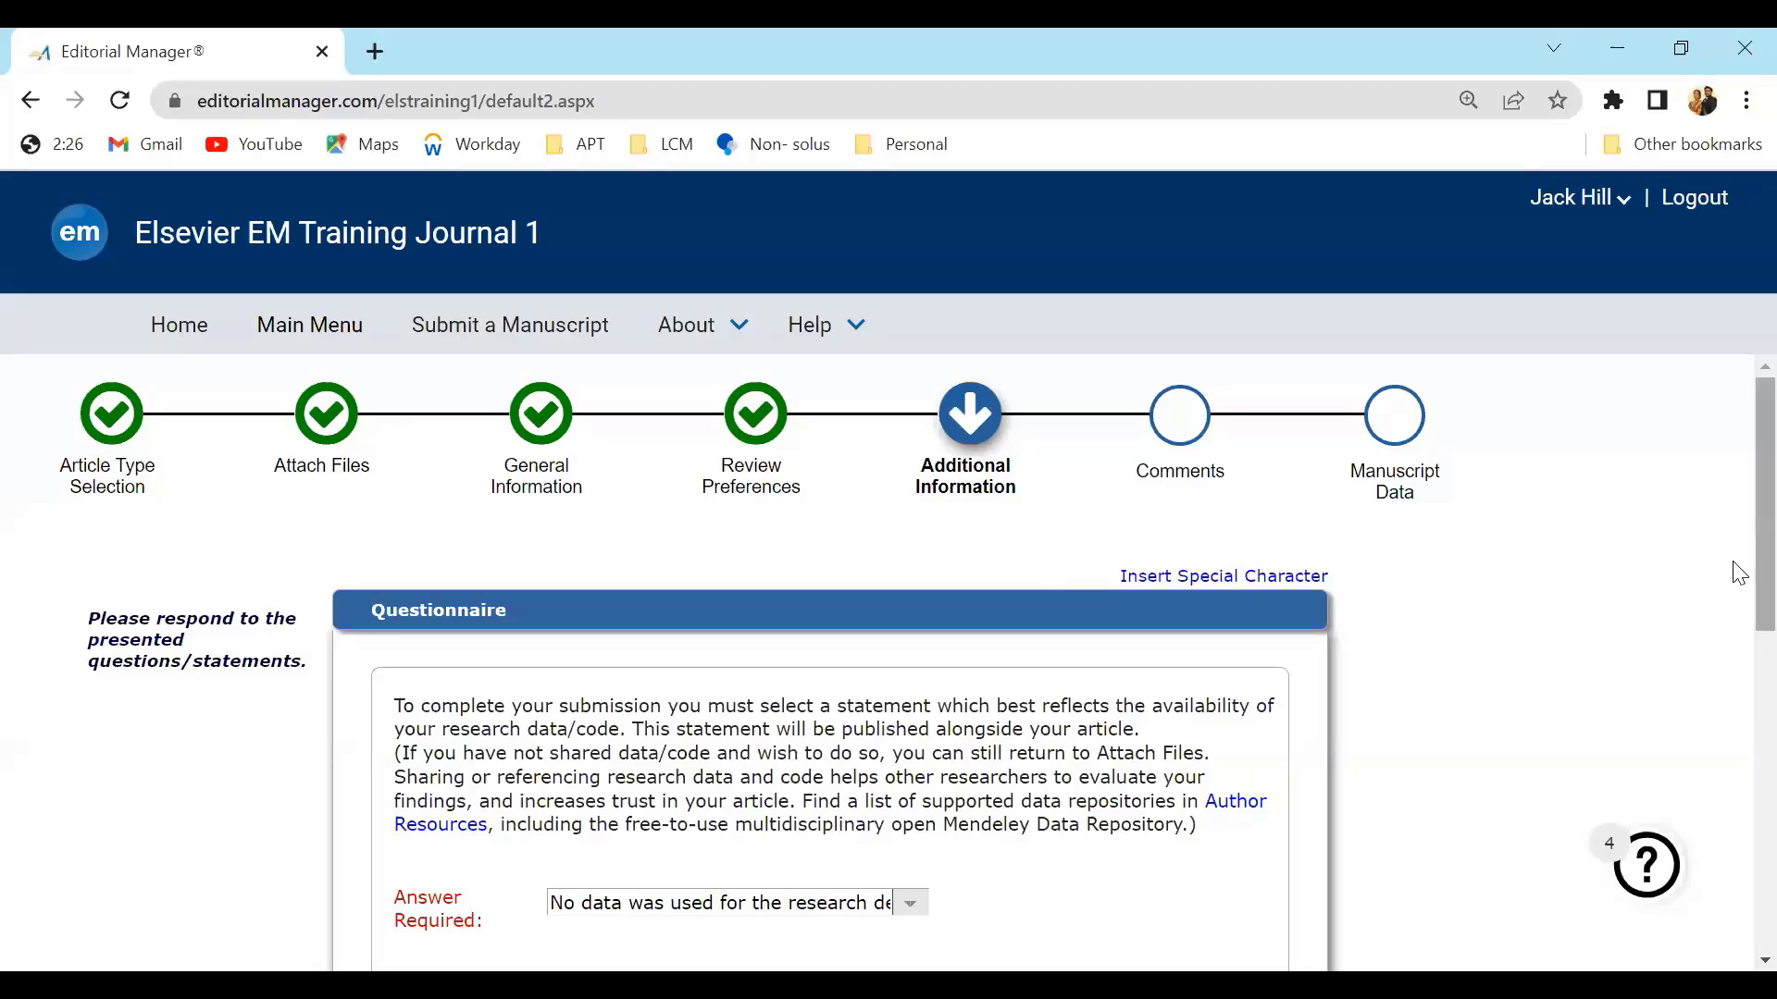
Review the questionnaire answers, keeping the data availability statement, and proceed
{"action": "scroll", "coordinate": [1737, 602], "scroll_direction": "down", "scroll_amount": 2}
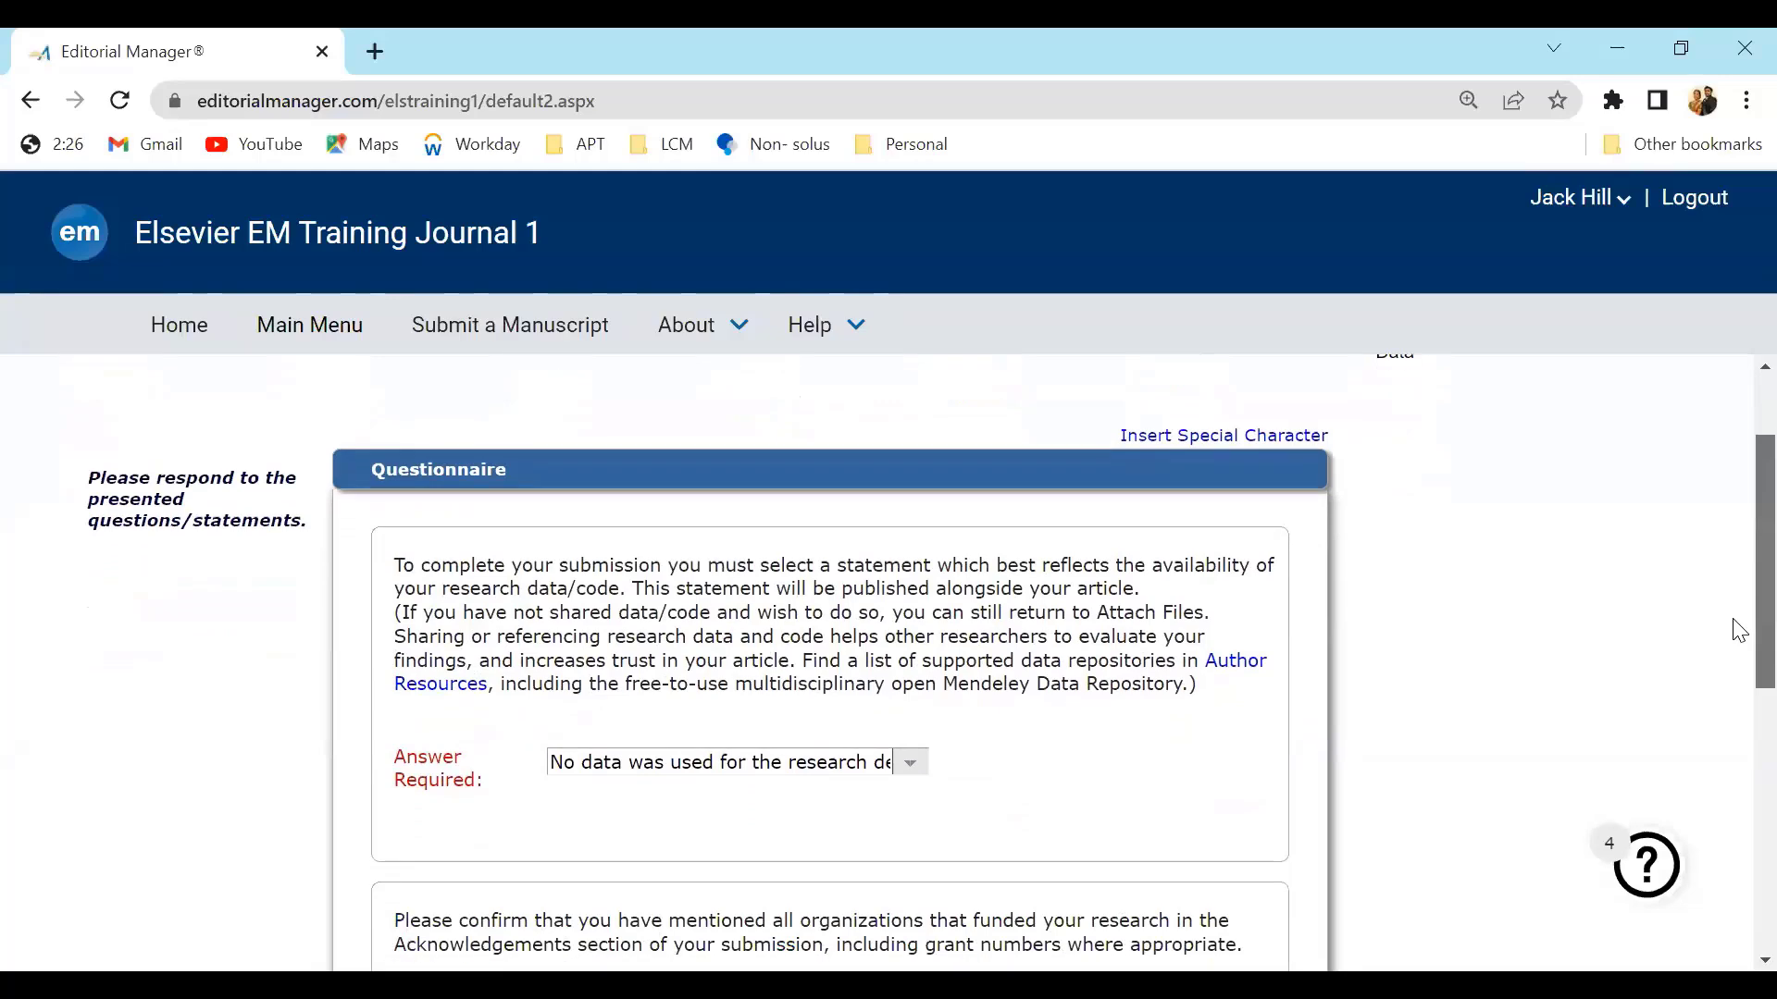
{"action": "scroll", "coordinate": [1737, 629], "scroll_direction": "down", "scroll_amount": 2}
{"action": "scroll", "coordinate": [1735, 740], "scroll_direction": "down", "scroll_amount": 1}
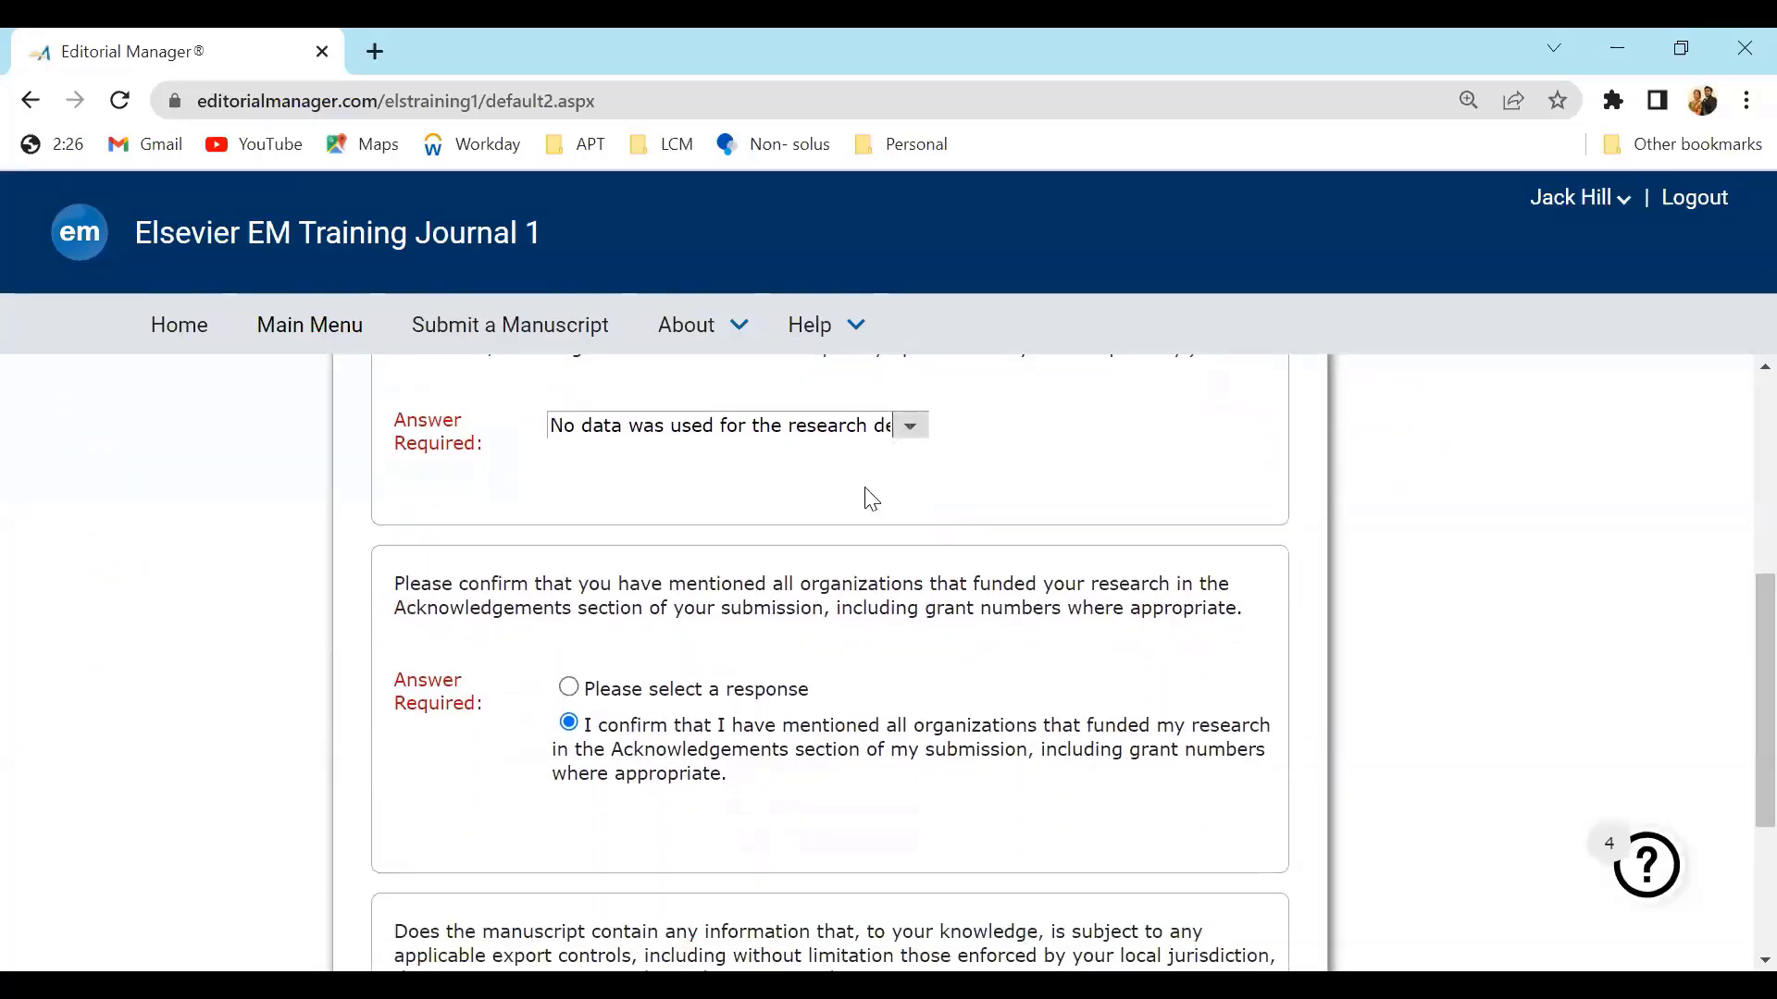
{"action": "left_click", "coordinate": [908, 431]}
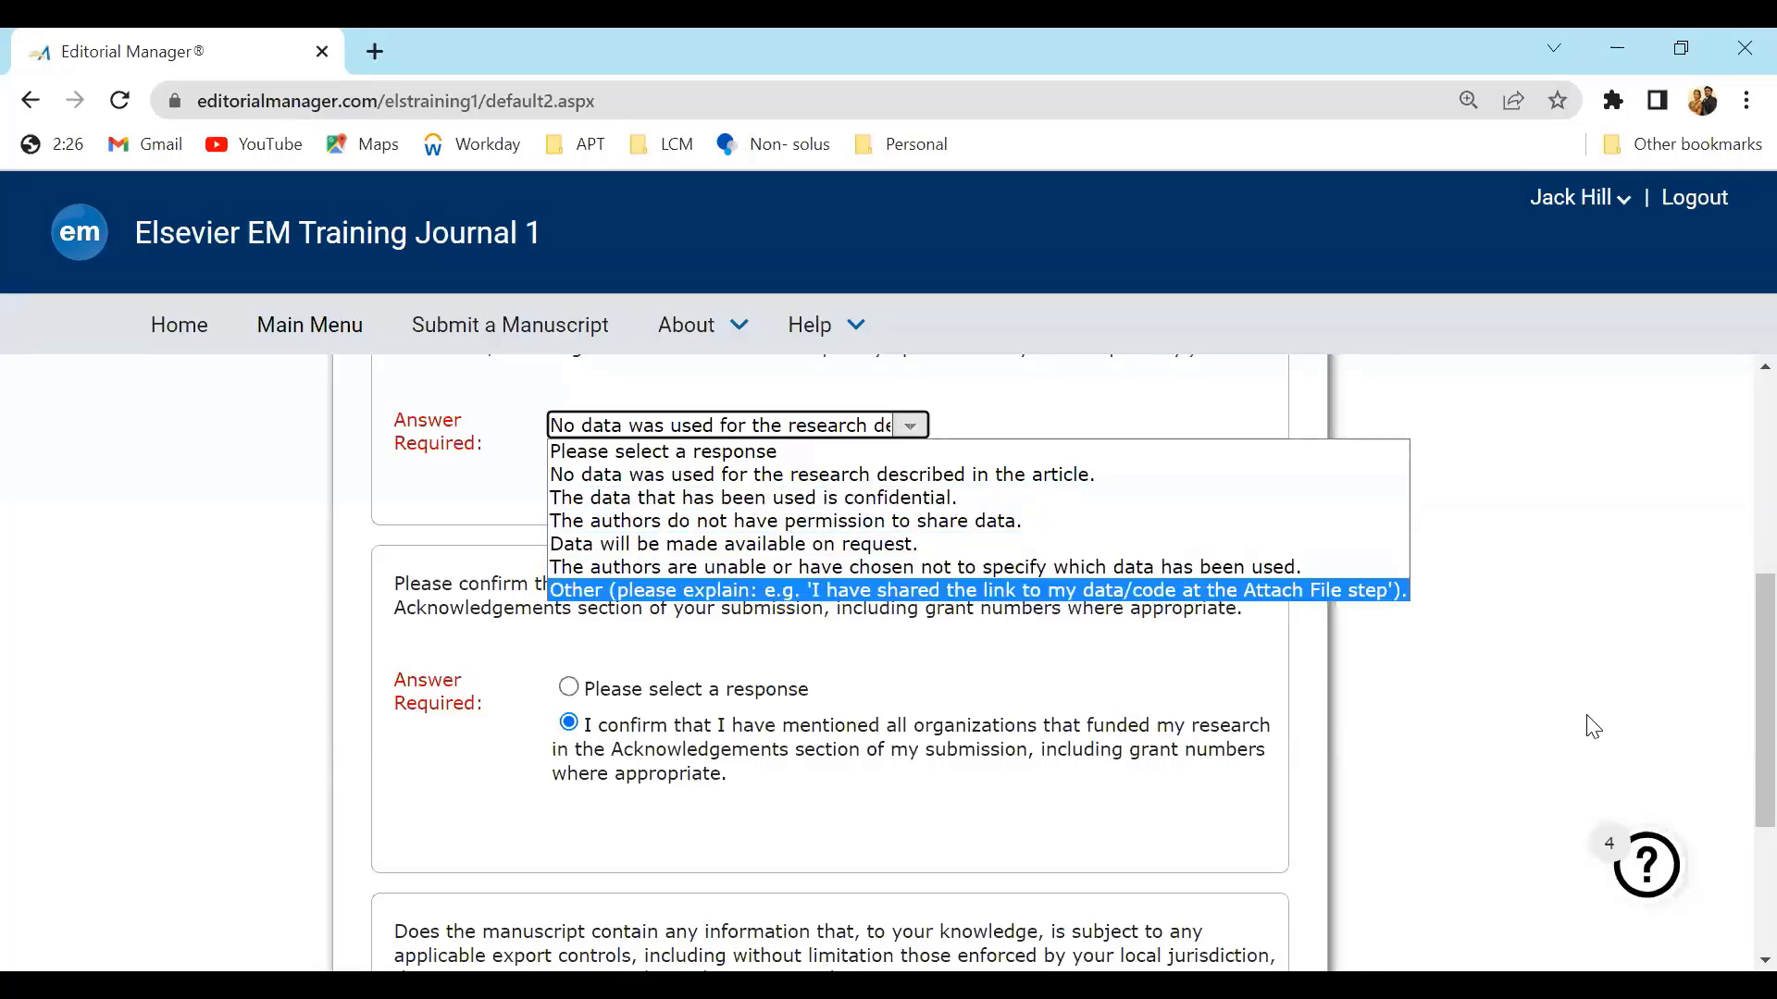
{"action": "scroll", "coordinate": [1733, 734], "scroll_direction": "down", "scroll_amount": 4}
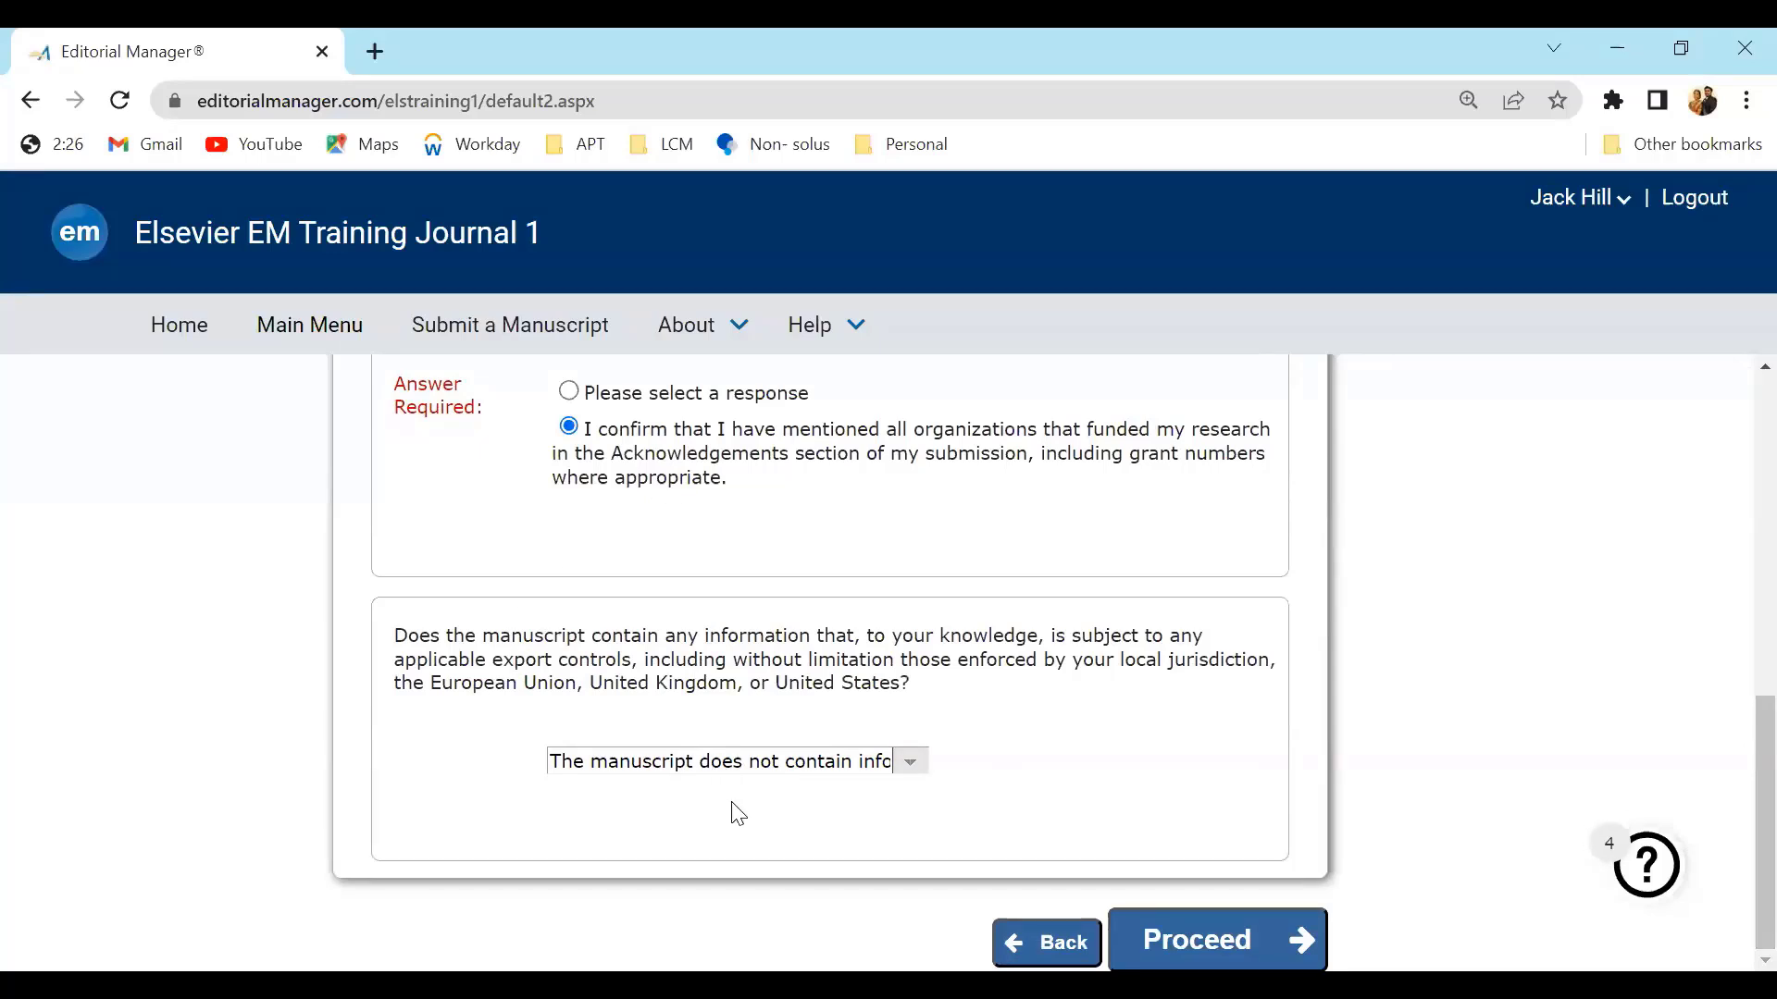
{"action": "left_click", "coordinate": [1194, 937]}
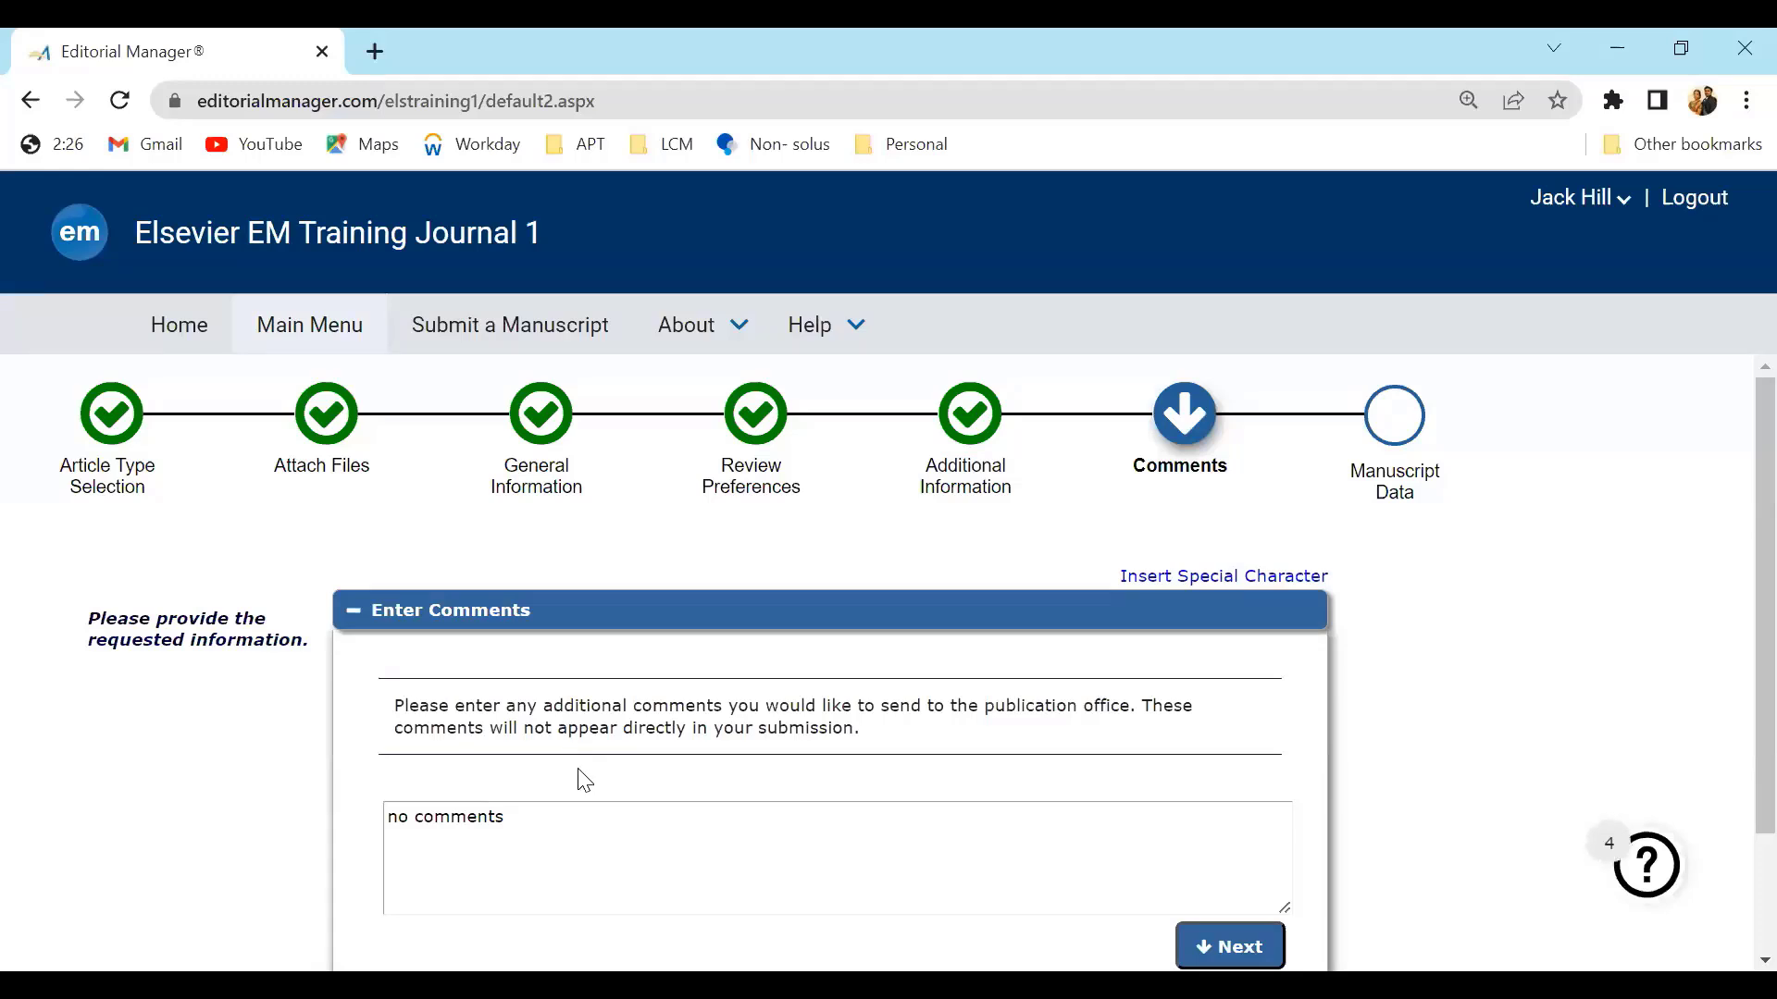
Keep the additional comments as 'no comments' and expand the Respond to Reviewers section
{"action": "scroll", "coordinate": [1733, 773], "scroll_direction": "down", "scroll_amount": 1}
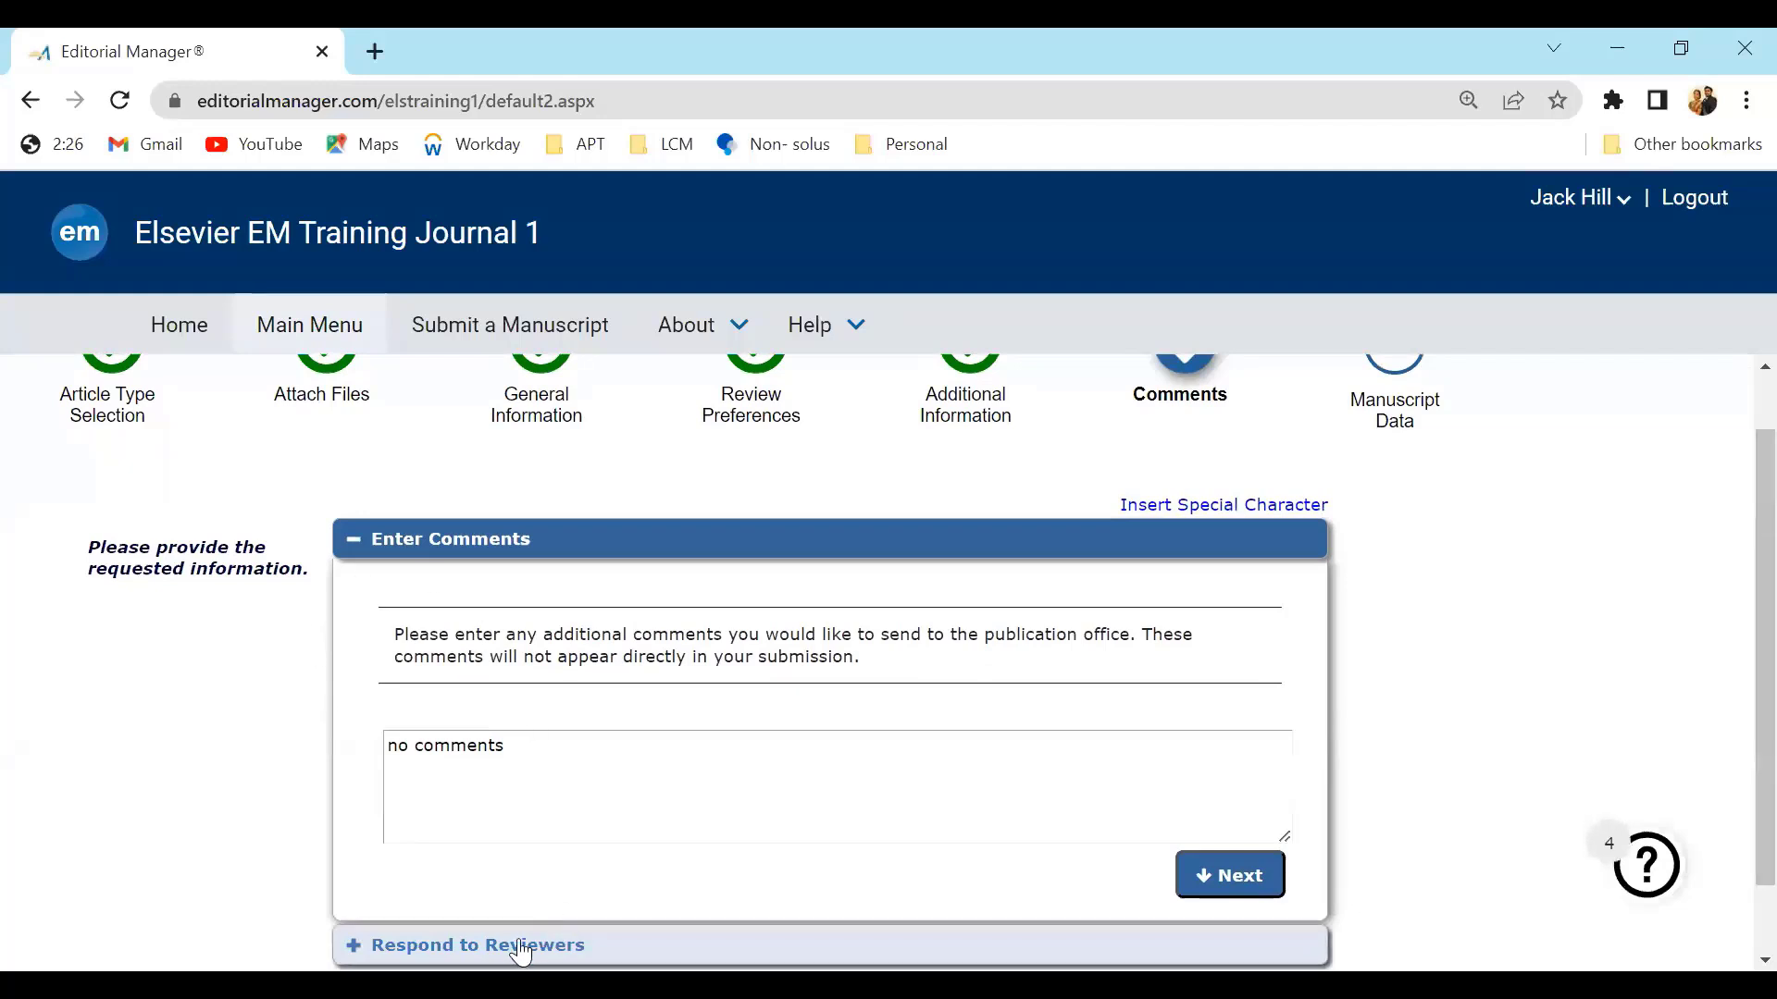
{"action": "left_click_drag", "start_coordinate": [516, 752], "coordinate": [384, 768]}
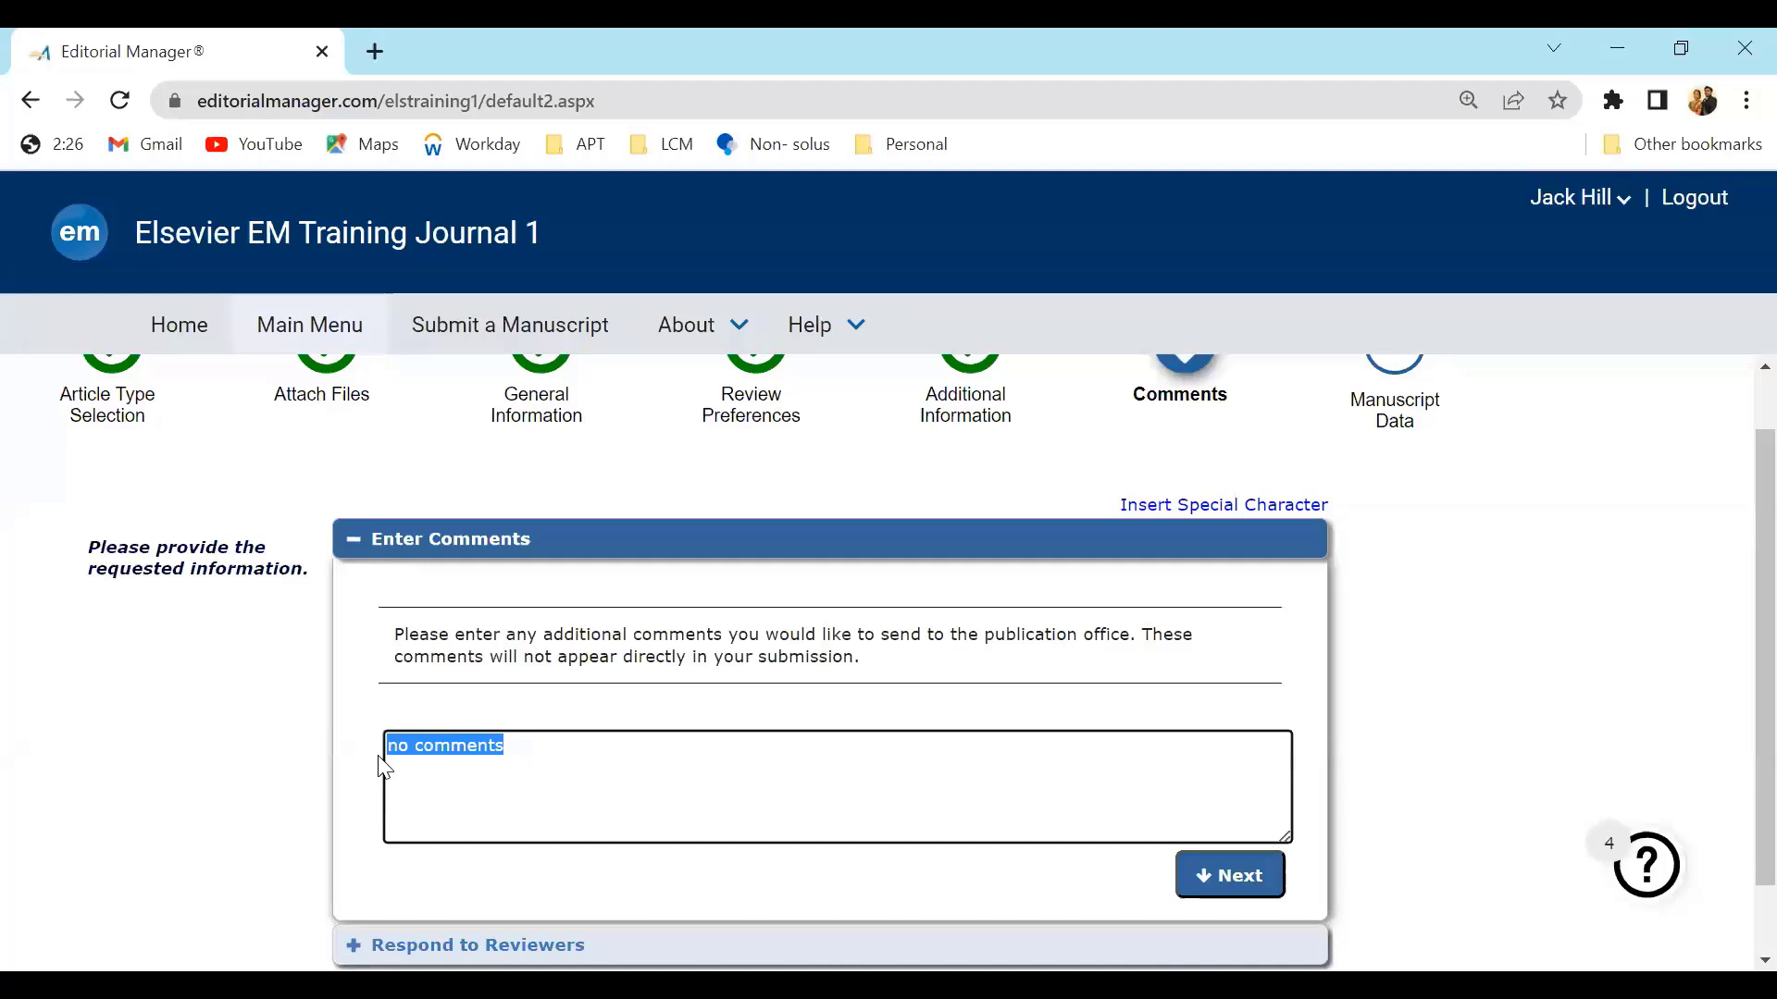
{"action": "left_click", "coordinate": [520, 756]}
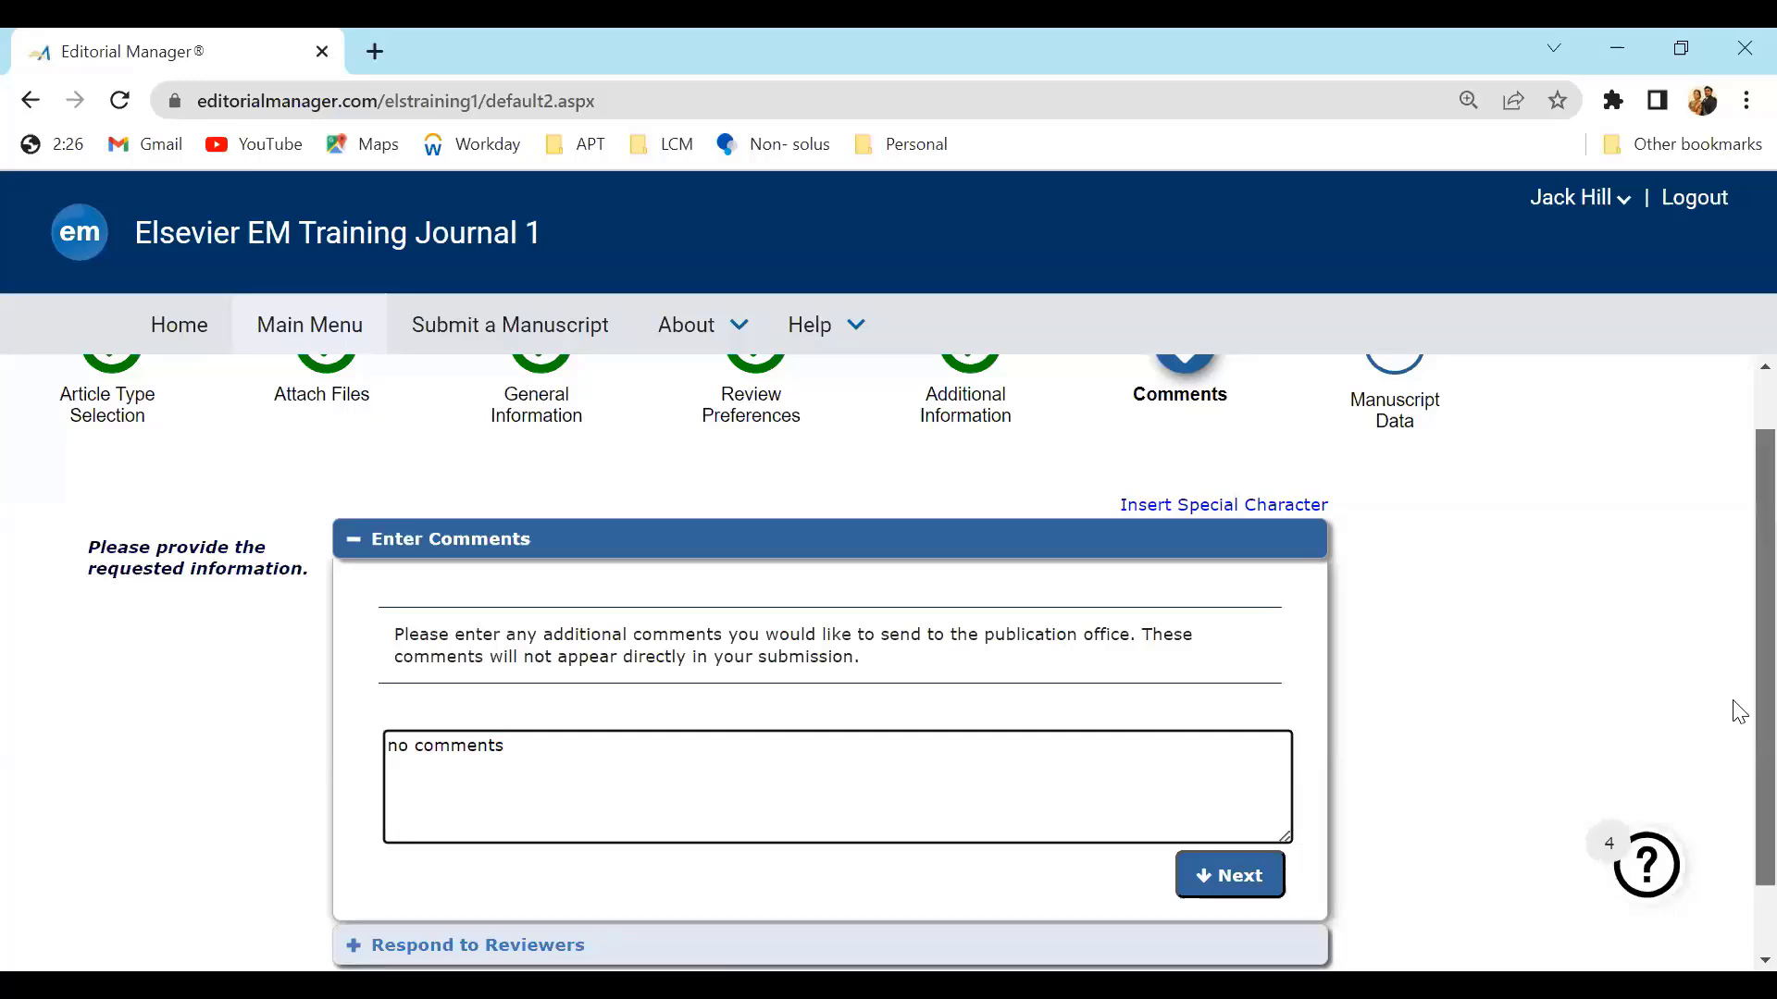
{"action": "scroll", "coordinate": [1733, 713], "scroll_direction": "down", "scroll_amount": 1}
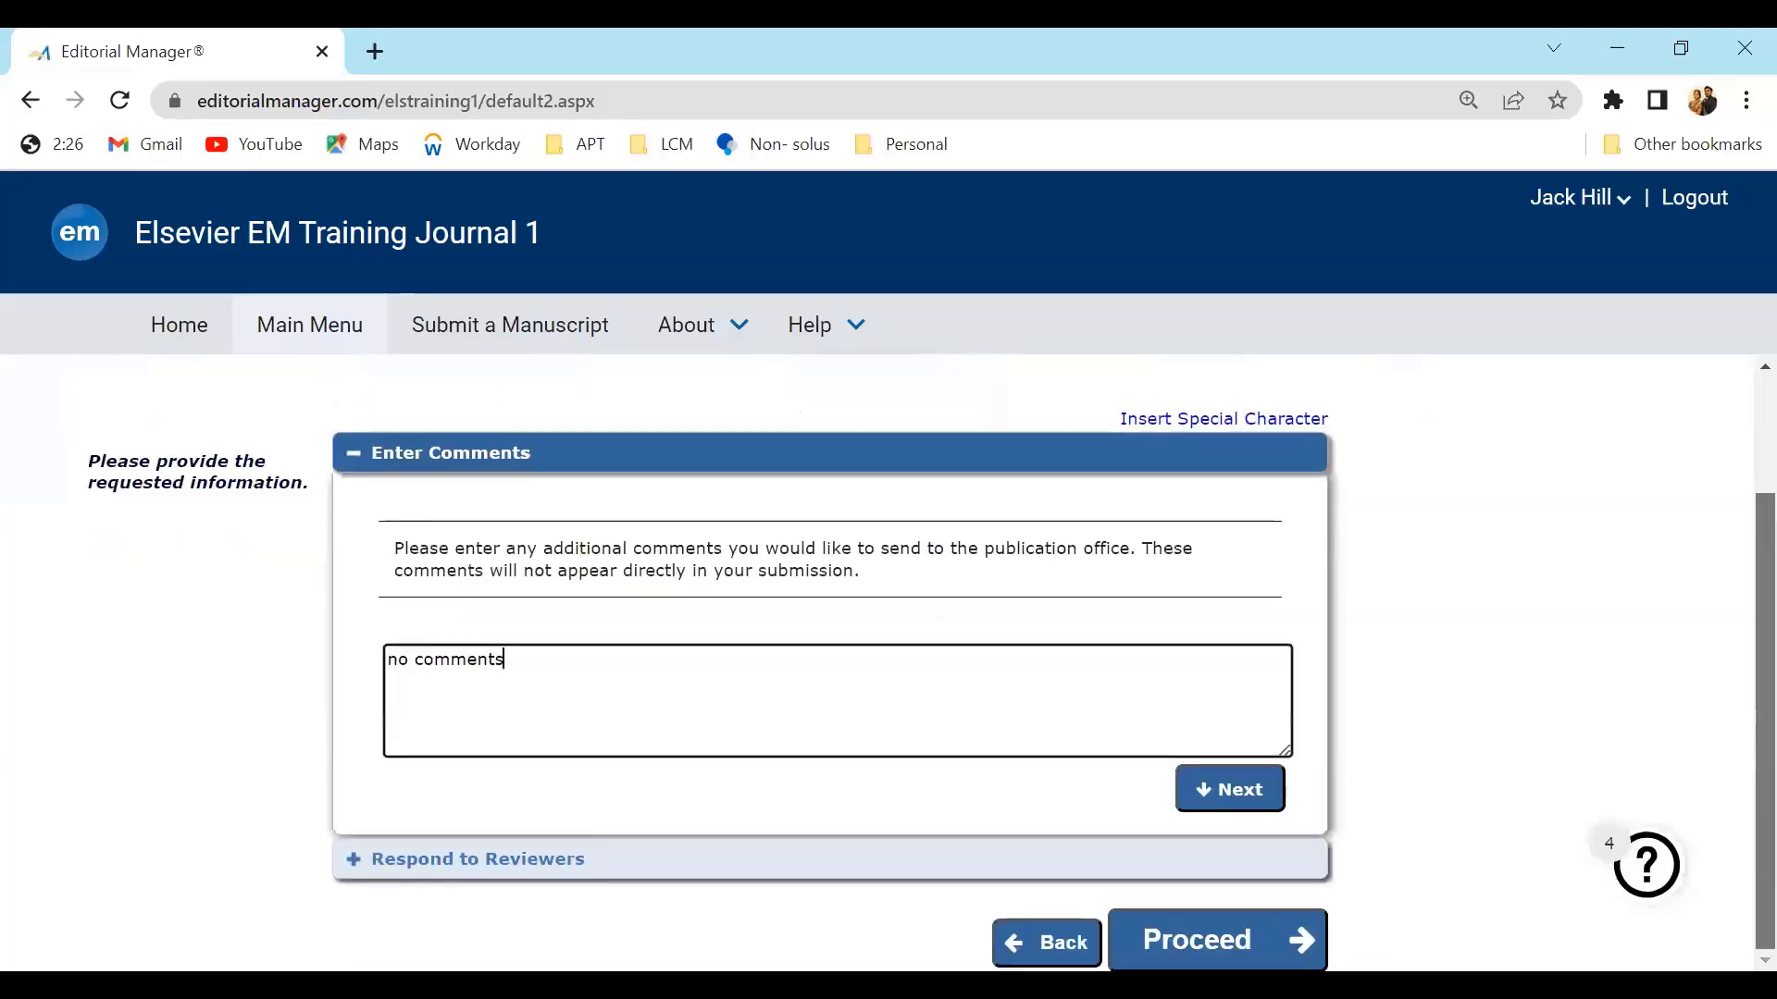
{"action": "left_click", "coordinate": [485, 865]}
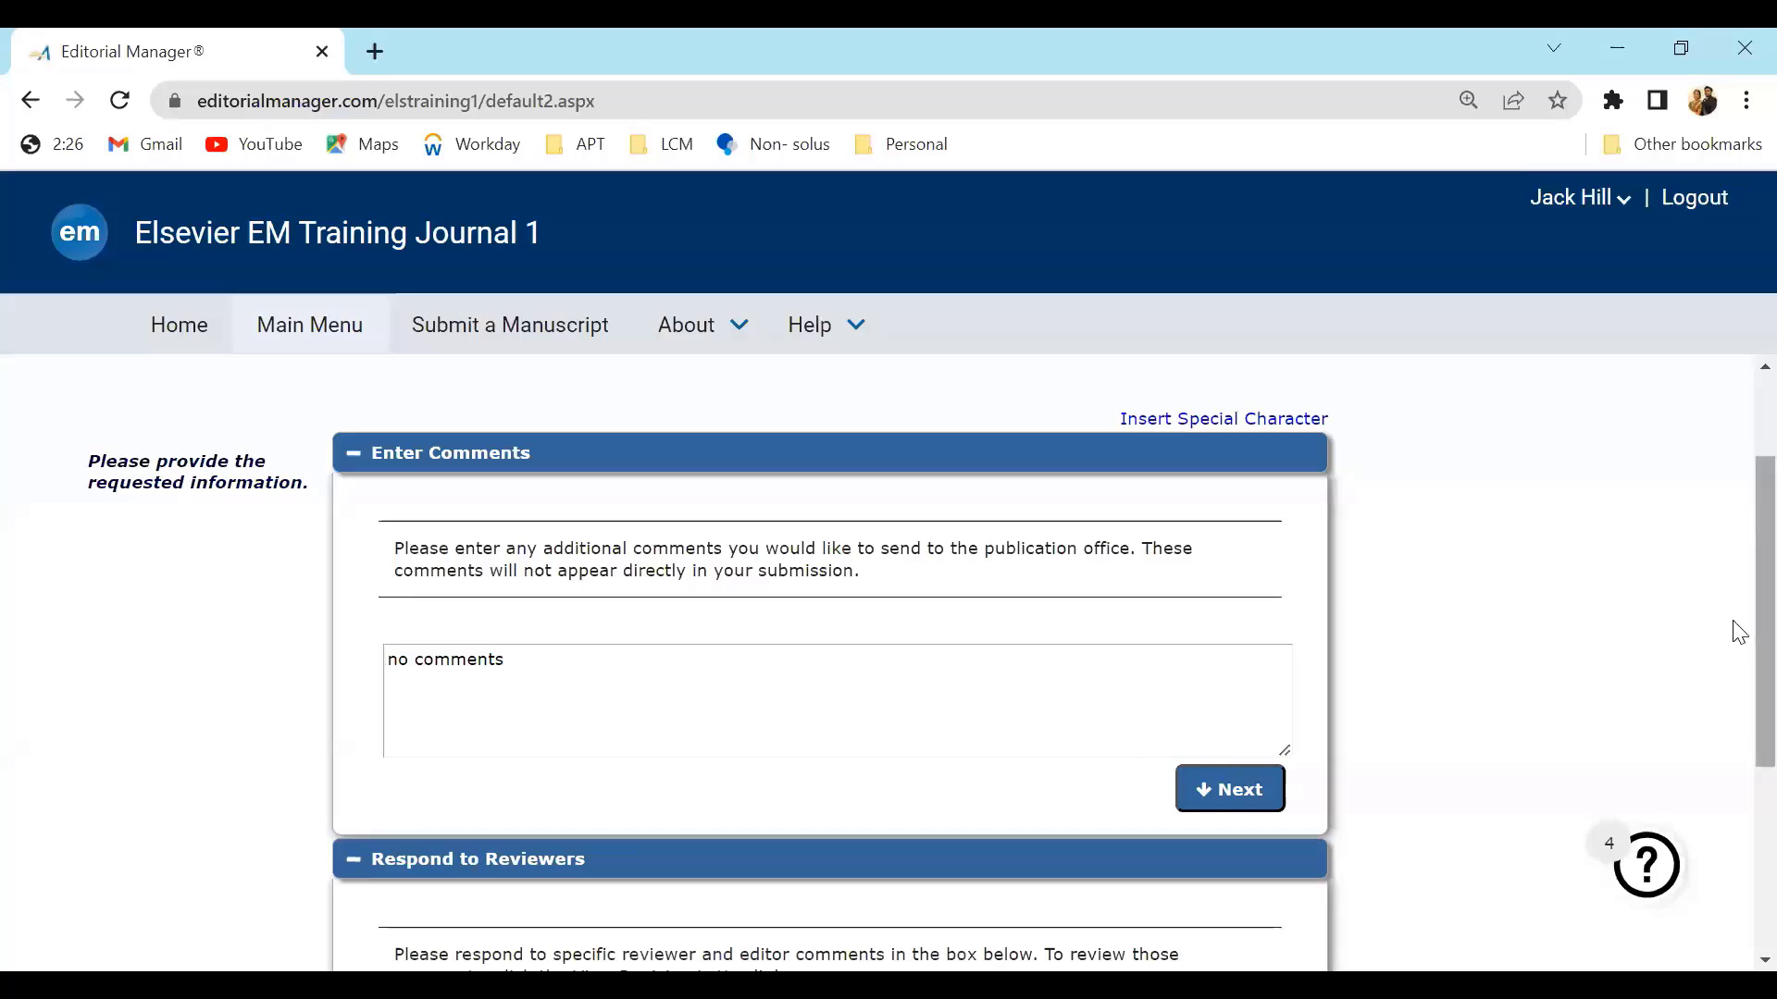
Enter 'attached detailed response to reviewer comments as a seperate file along with the revised manuscript' as the reviewer response and proceed
{"action": "scroll", "coordinate": [1738, 632], "scroll_direction": "down", "scroll_amount": 3}
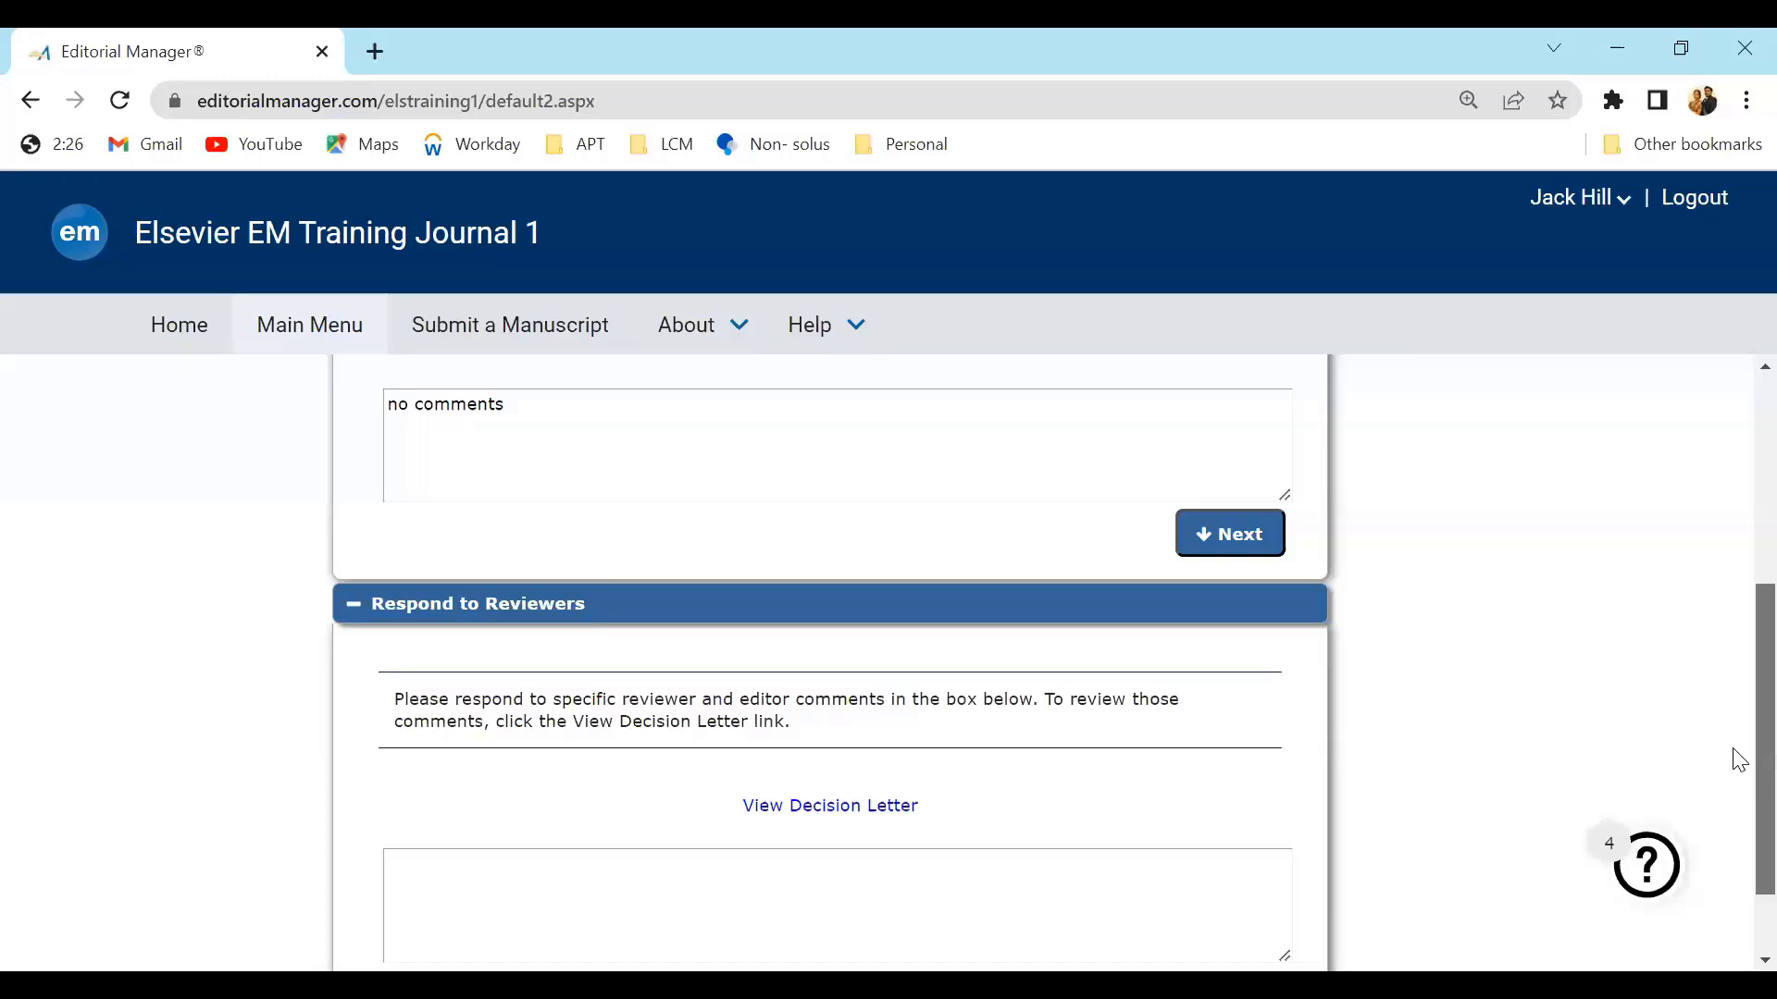
{"action": "scroll", "coordinate": [1738, 759], "scroll_direction": "down", "scroll_amount": 1}
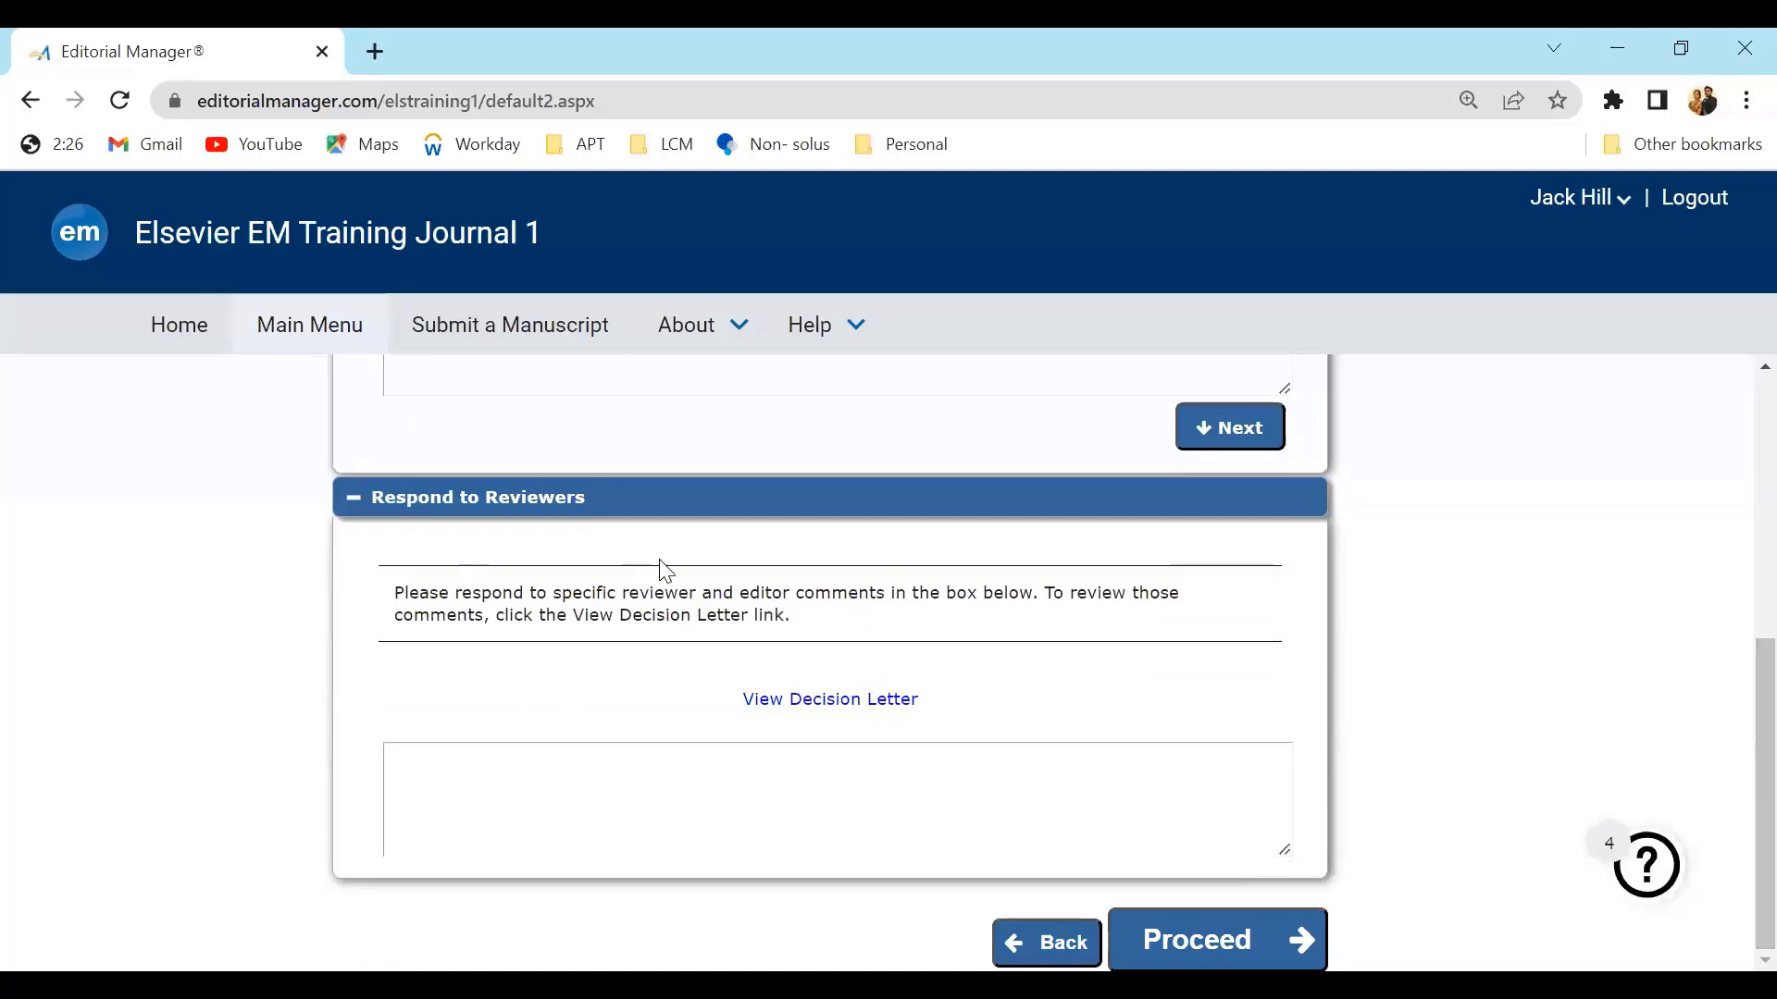
{"action": "left_click", "coordinate": [726, 804]}
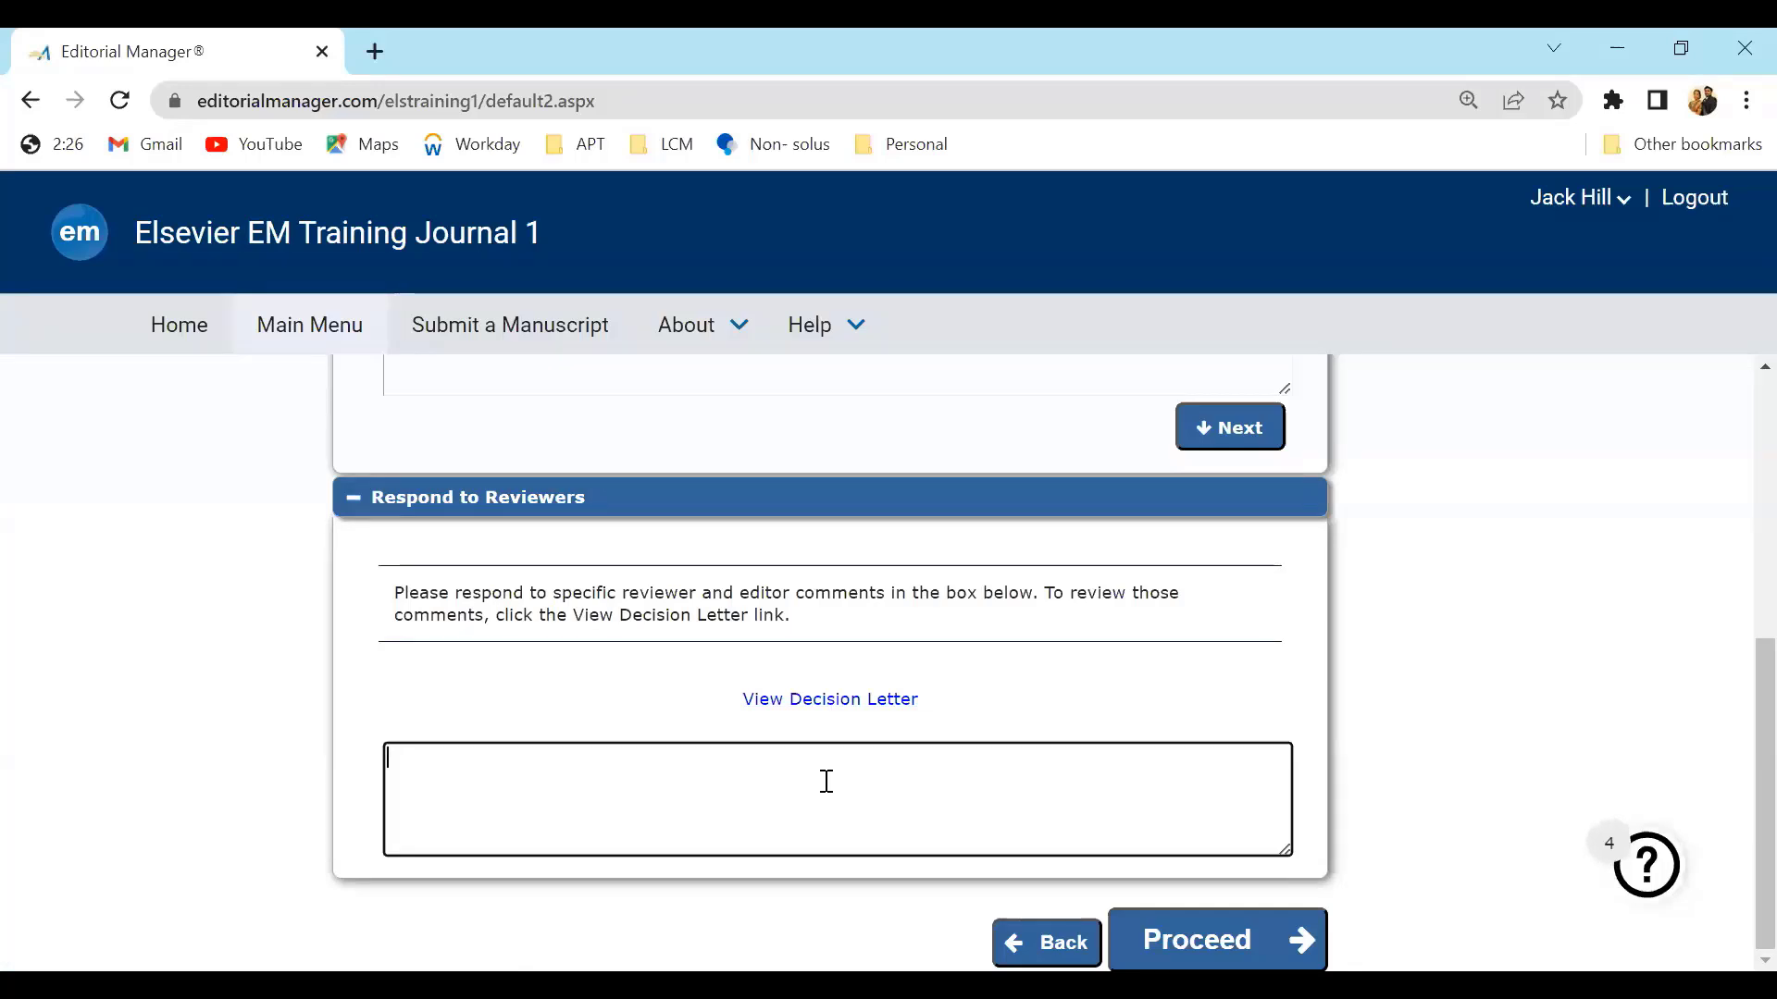
{"action": "type", "text": "attached detailed response to reviewer comments as a seperate file along with the revised manuscript"}
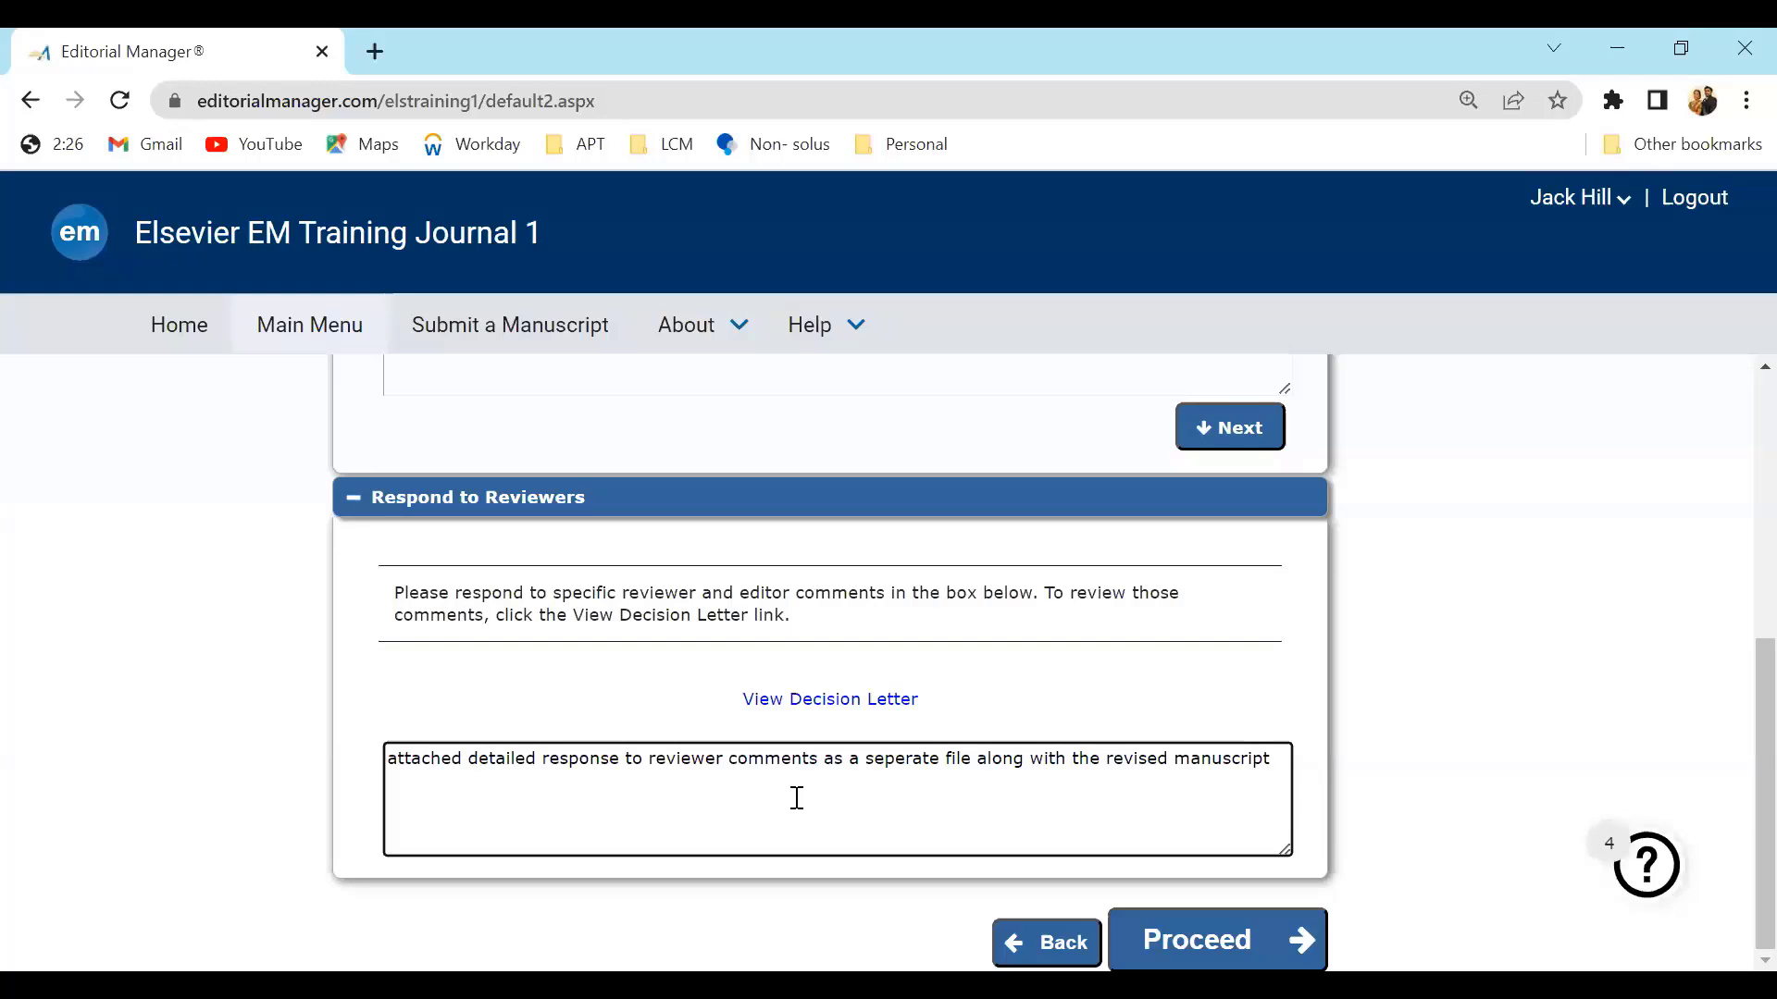
{"action": "left_click", "coordinate": [1145, 944]}
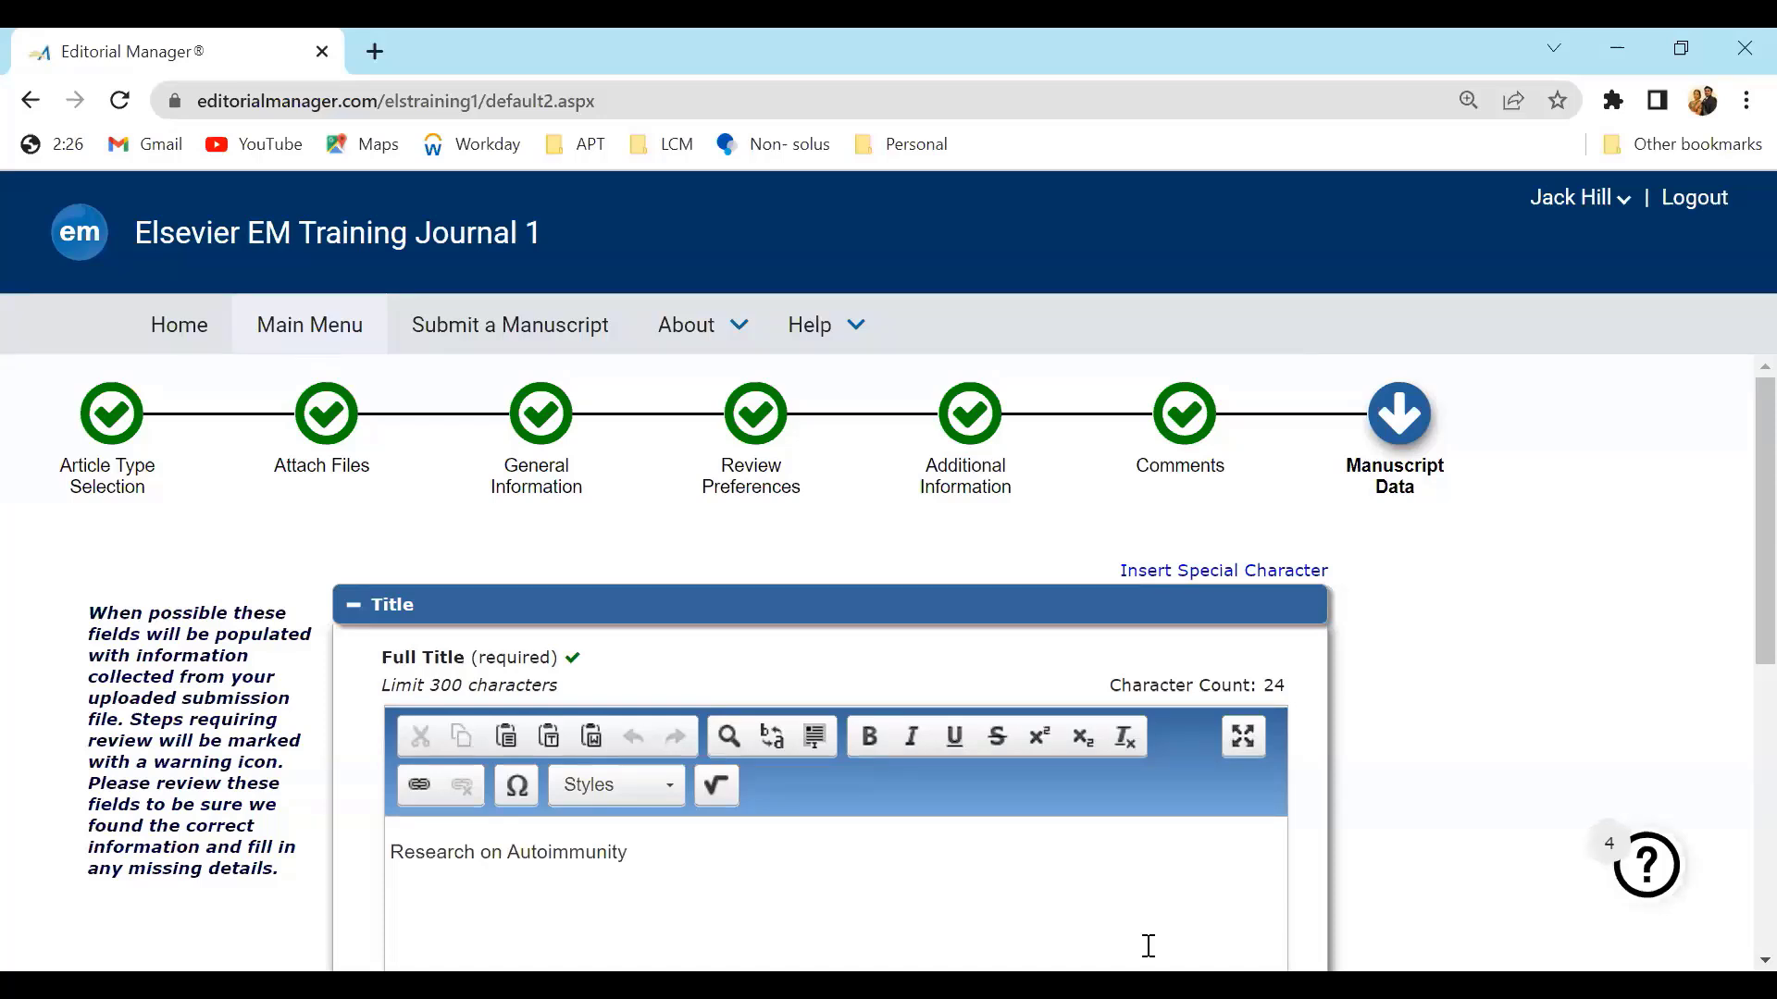
Open the Abstract section and use the new abstract from the uploaded manuscript
{"action": "scroll", "coordinate": [1739, 675], "scroll_direction": "down", "scroll_amount": 2}
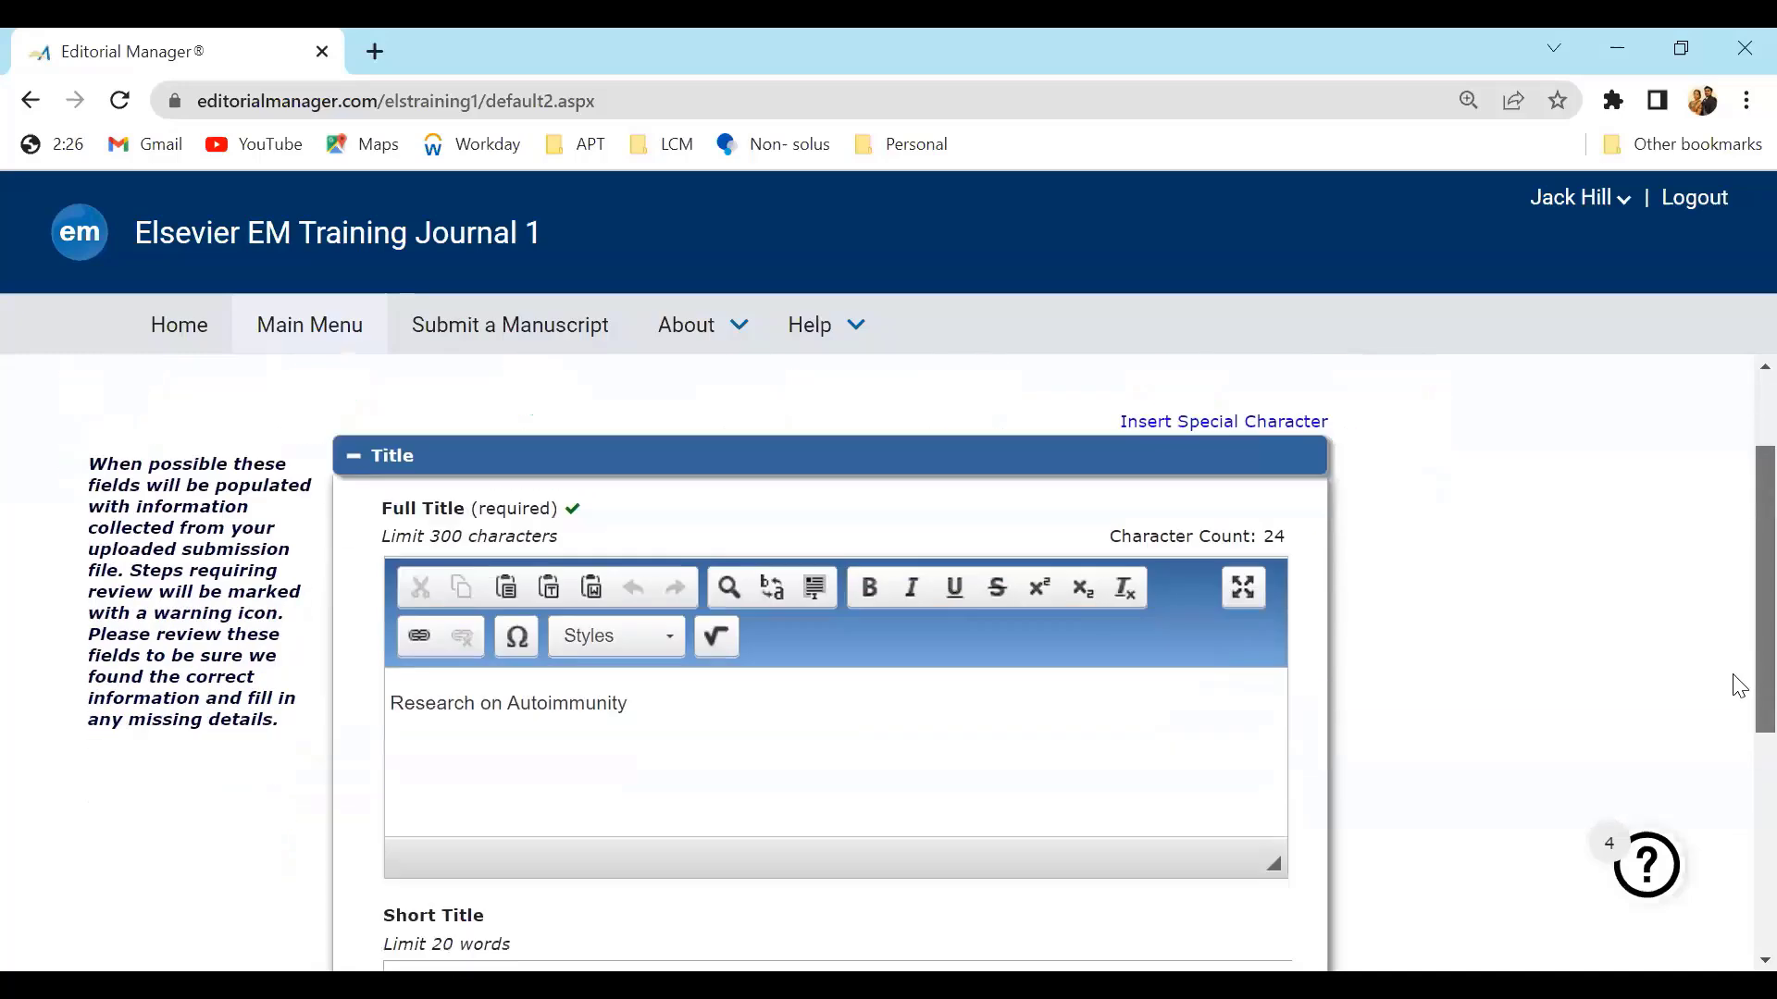
{"action": "scroll", "coordinate": [1736, 694], "scroll_direction": "down", "scroll_amount": 2}
{"action": "scroll", "coordinate": [1733, 833], "scroll_direction": "down", "scroll_amount": 4}
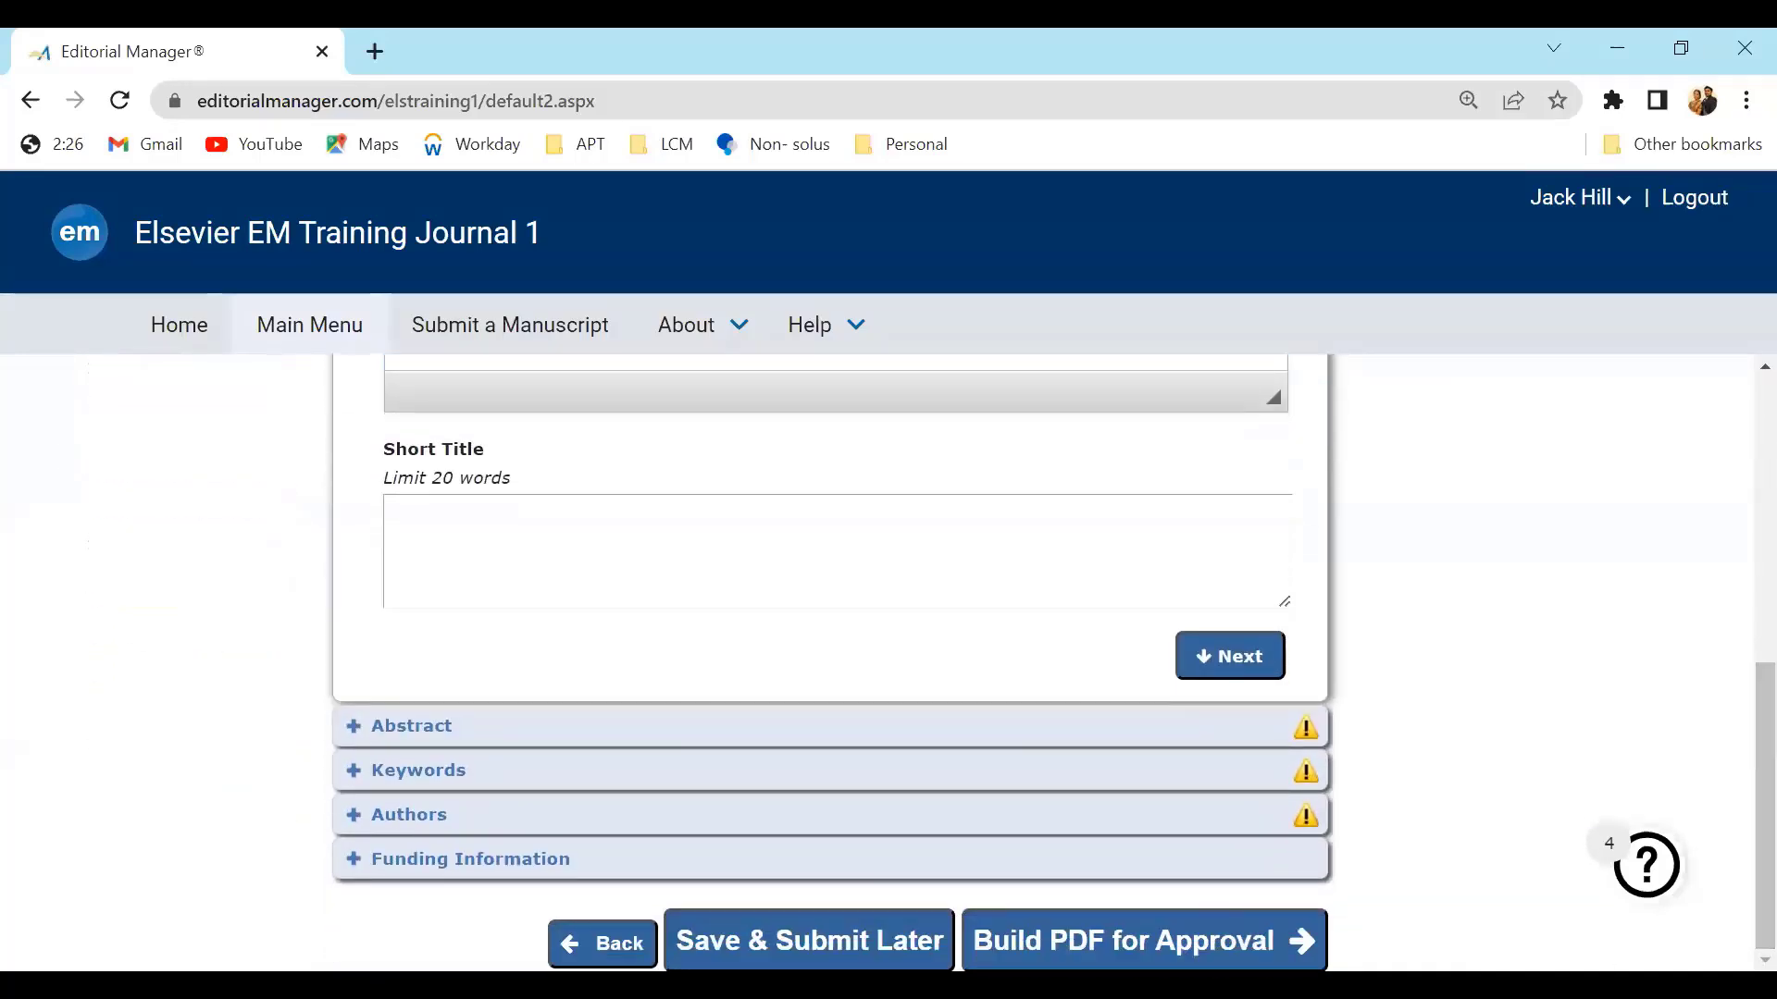
{"action": "left_click", "coordinate": [1301, 727]}
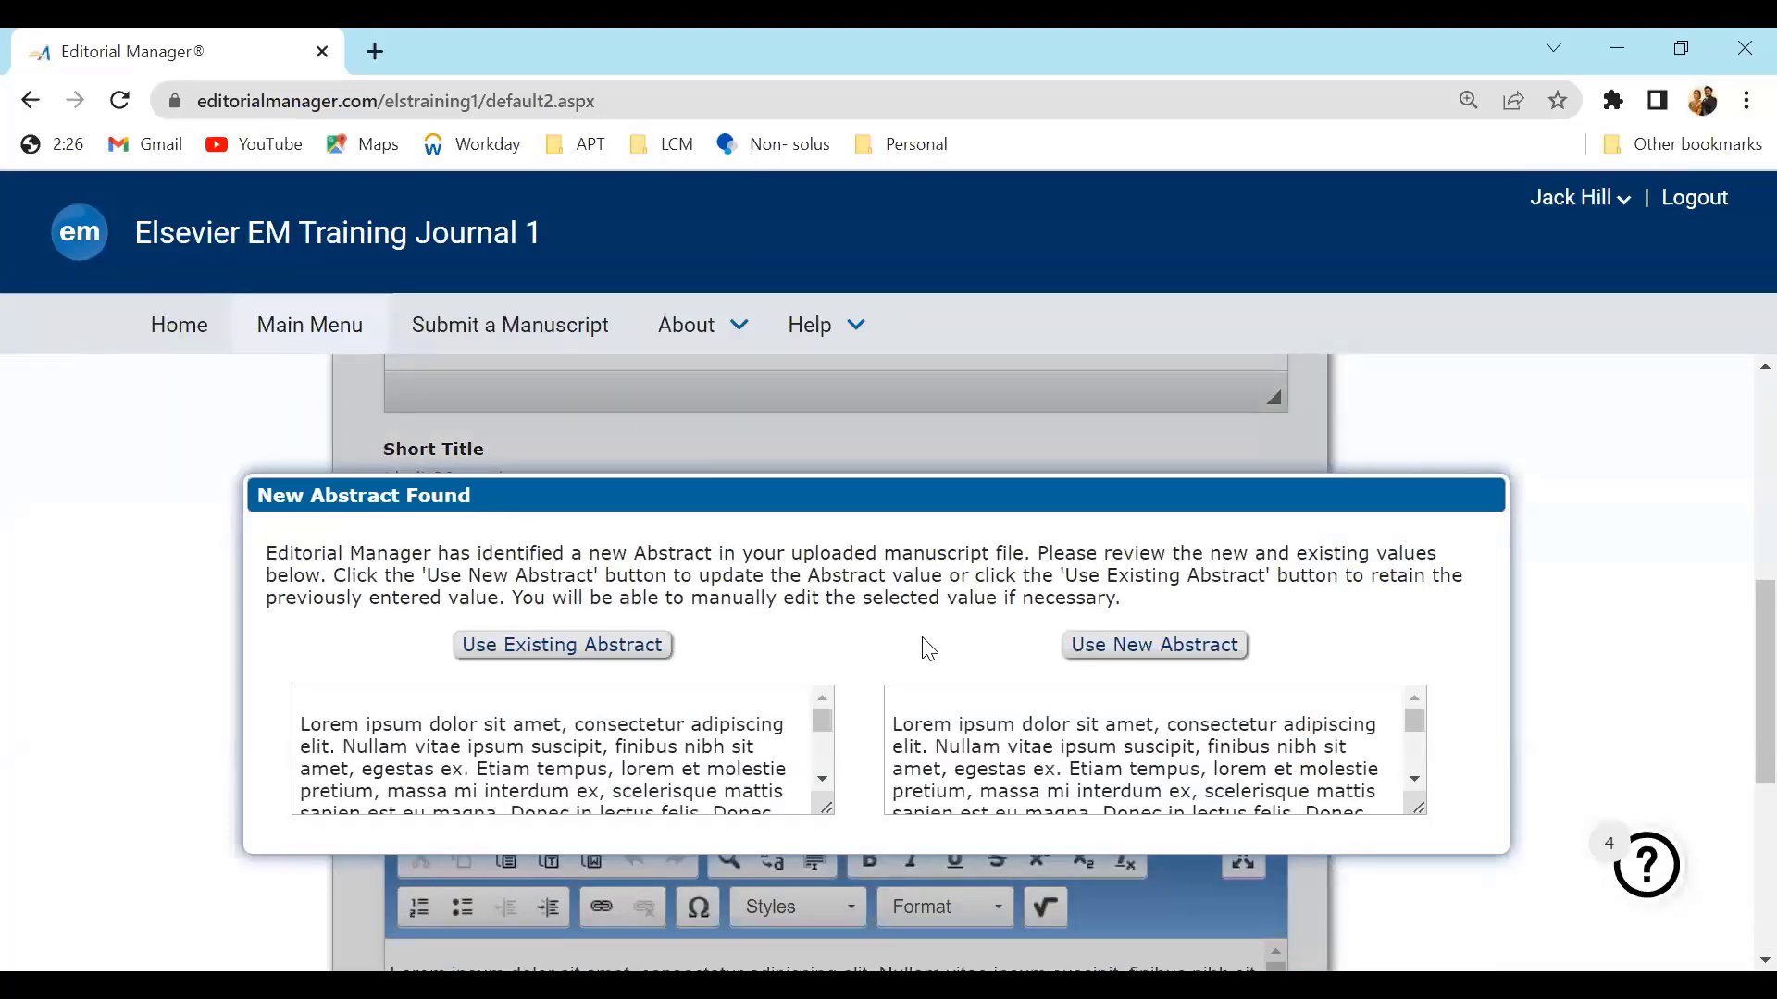
{"action": "left_click", "coordinate": [1156, 647]}
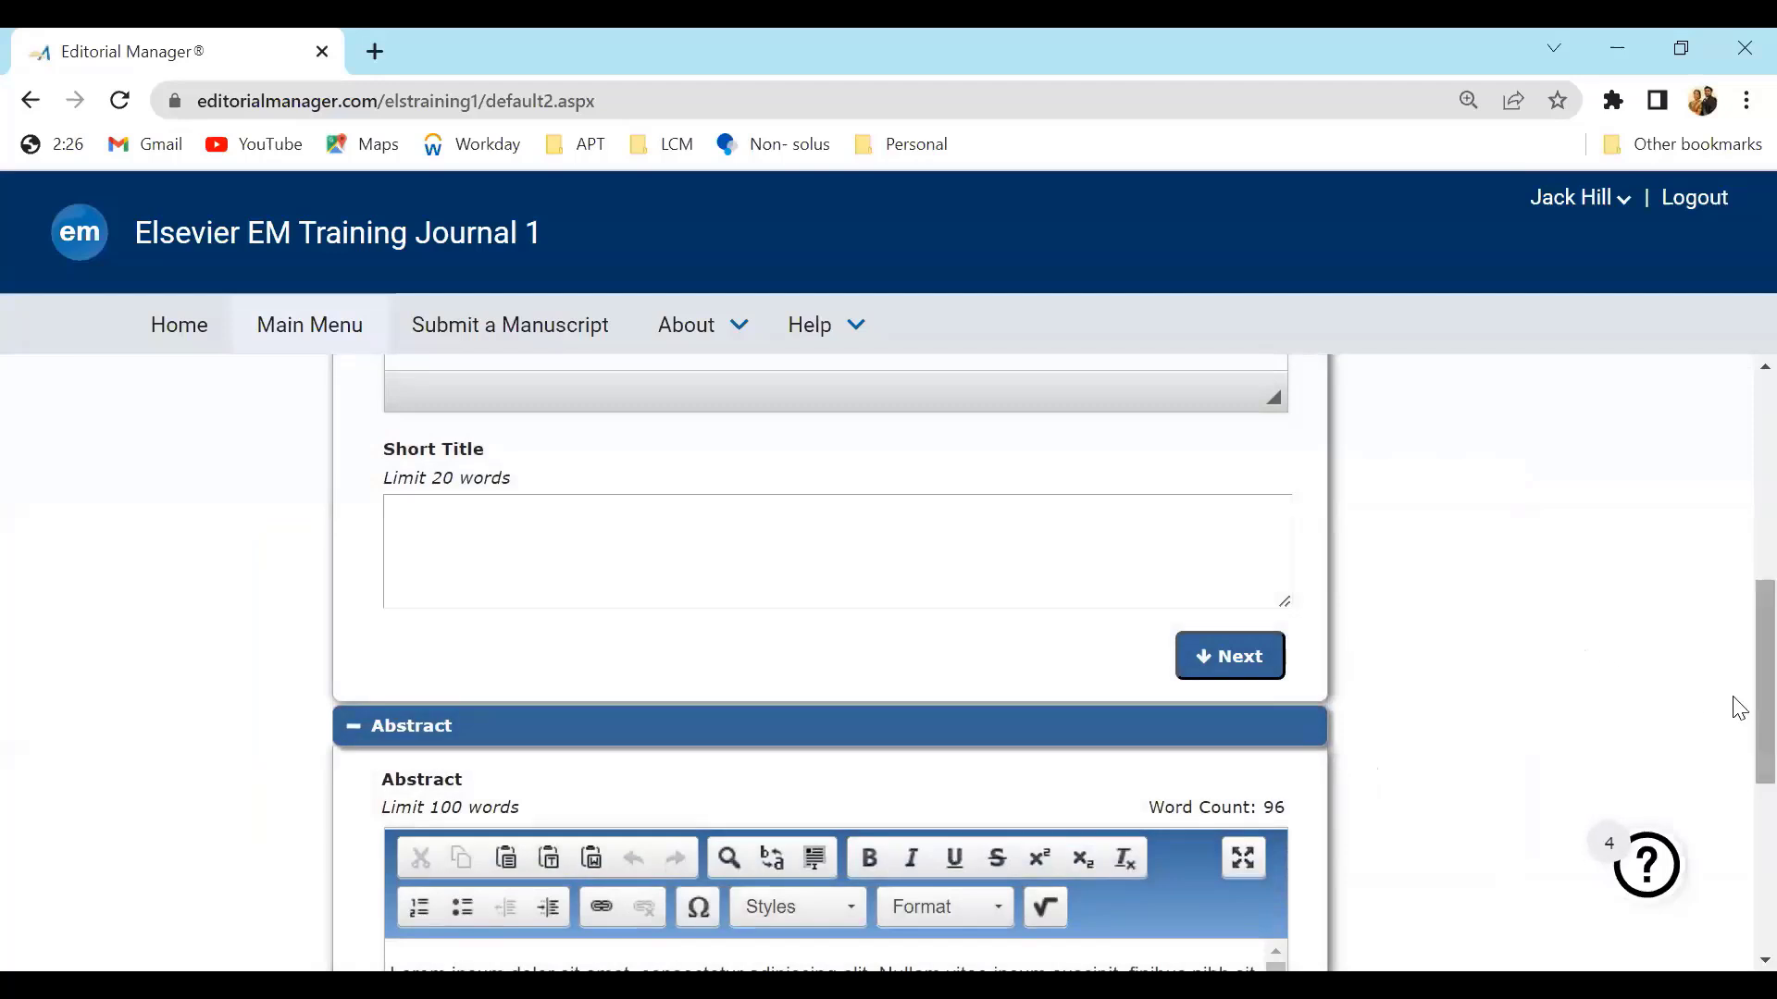
Check the abstract and keywords, then open the Authors section
{"action": "scroll", "coordinate": [1737, 712], "scroll_direction": "down", "scroll_amount": 5}
{"action": "scroll", "coordinate": [1573, 861], "scroll_direction": "down", "scroll_amount": 1}
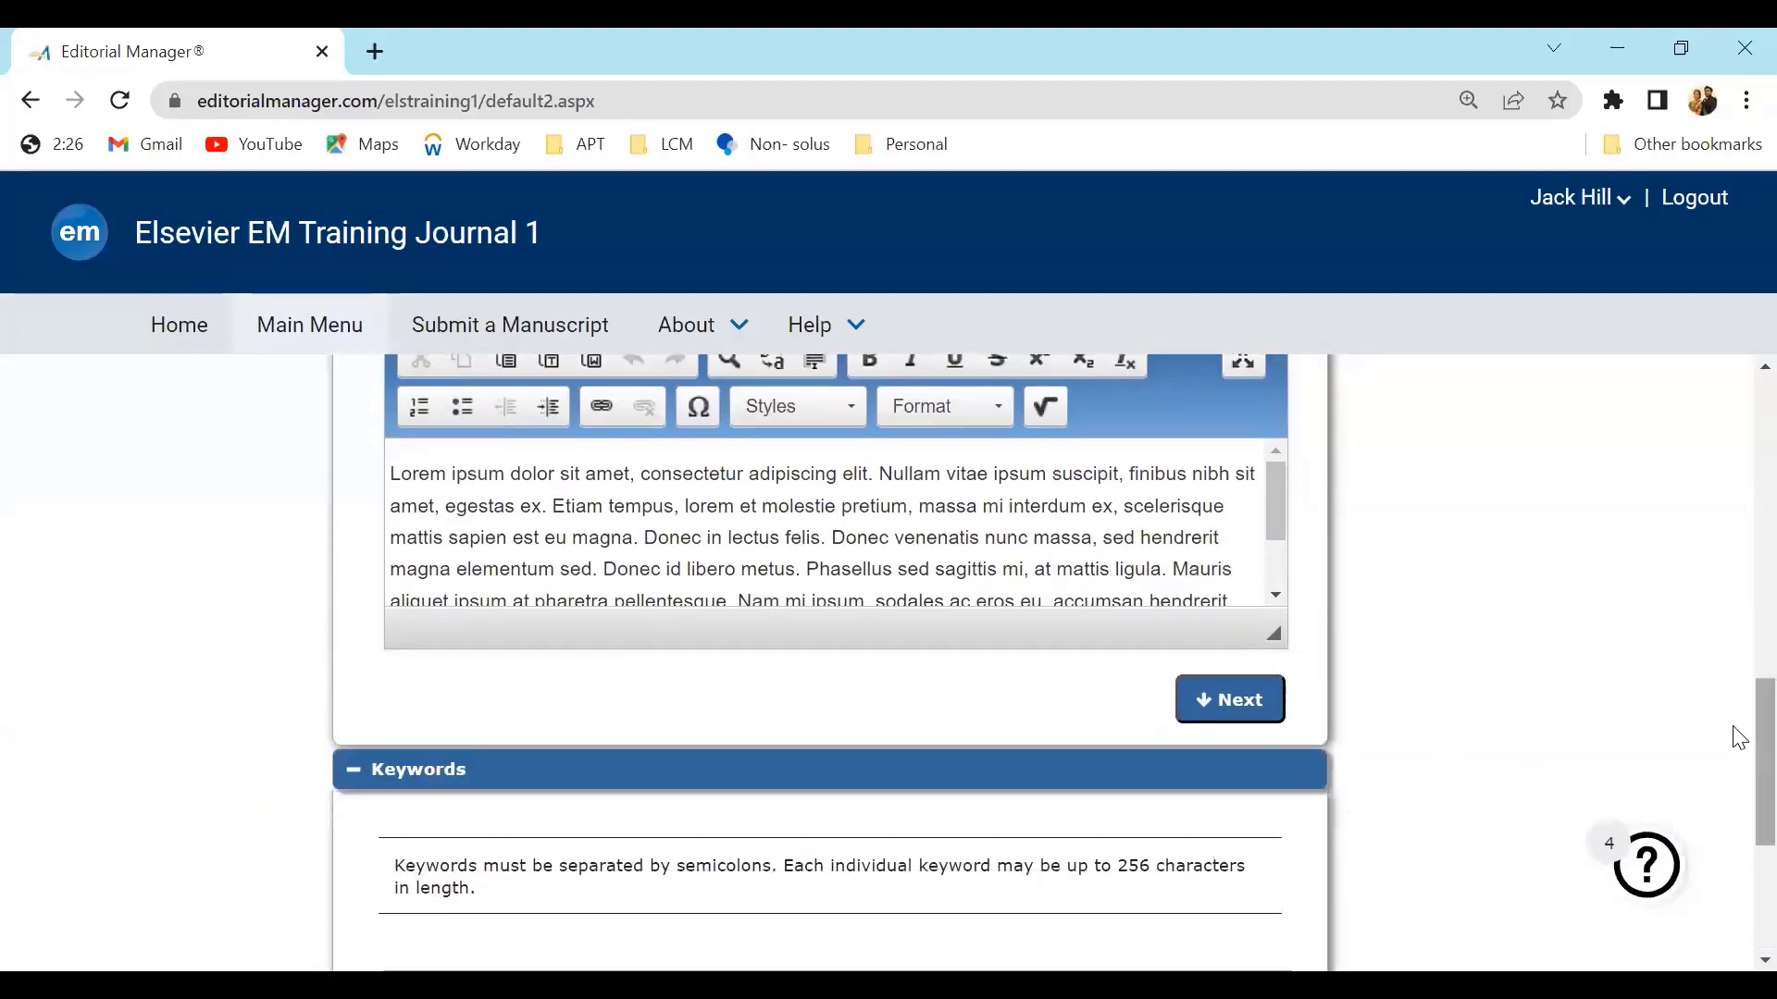
{"action": "scroll", "coordinate": [1733, 734], "scroll_direction": "down", "scroll_amount": 4}
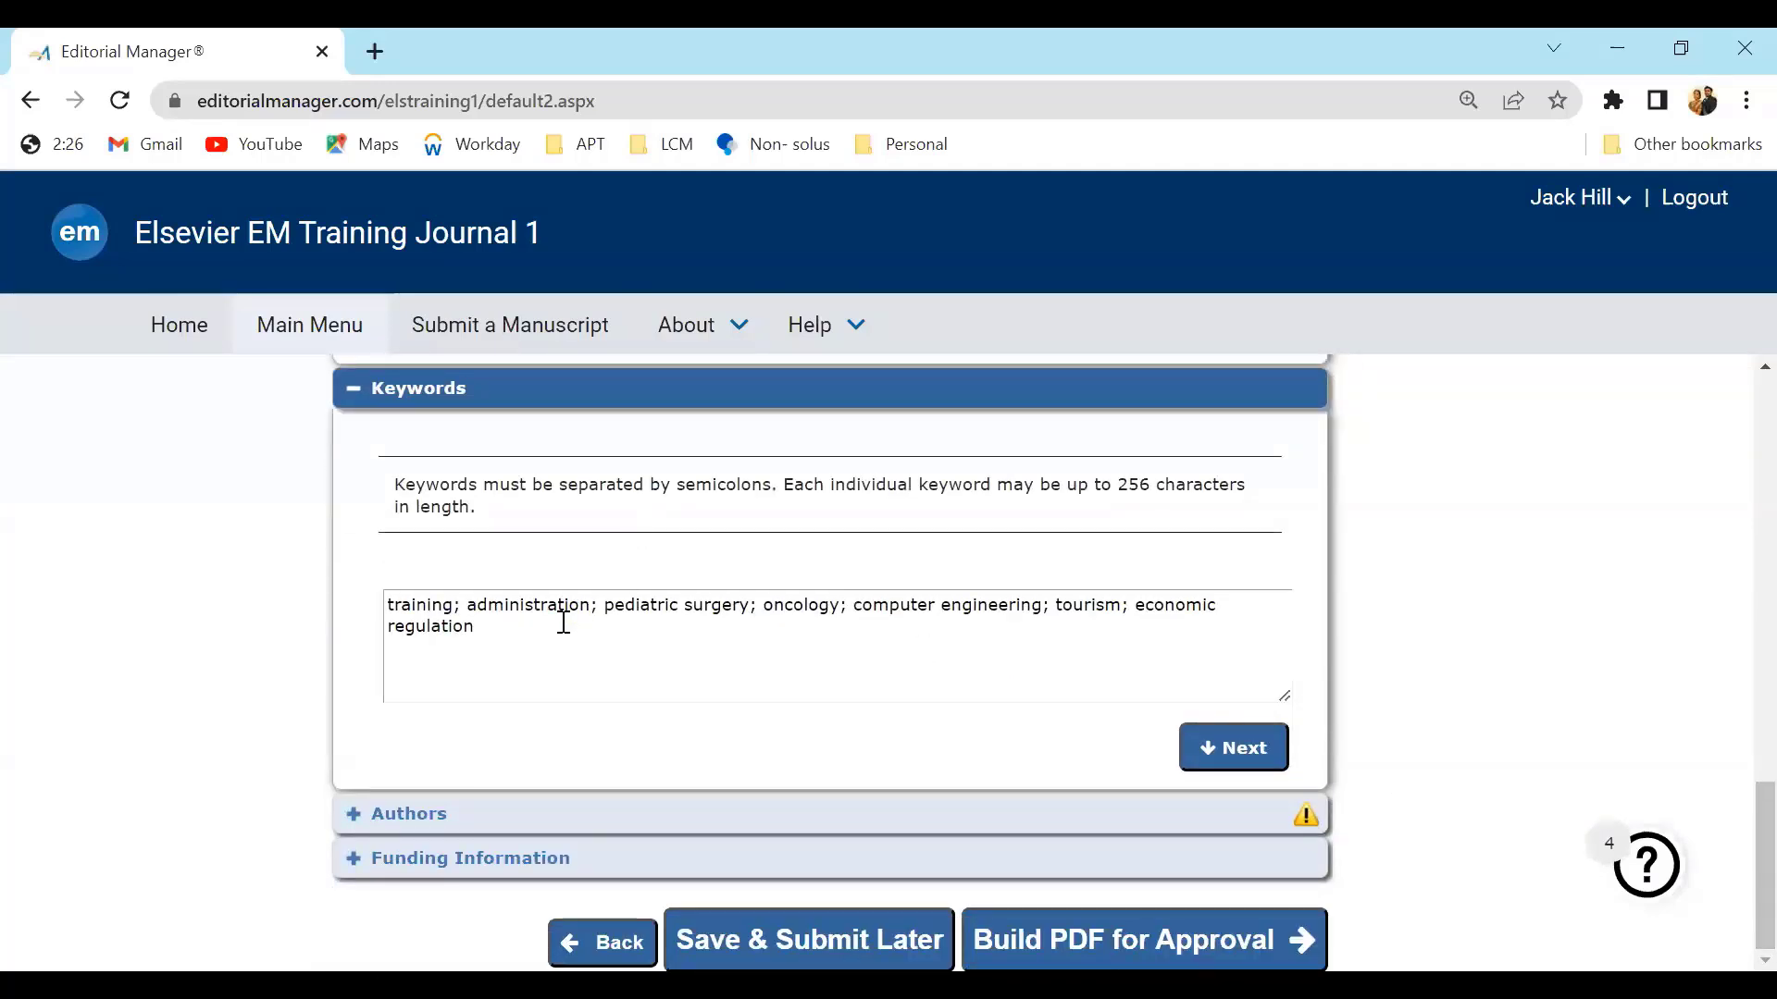
{"action": "left_click", "coordinate": [1309, 817]}
{"action": "scroll", "coordinate": [1739, 768], "scroll_direction": "down", "scroll_amount": 4}
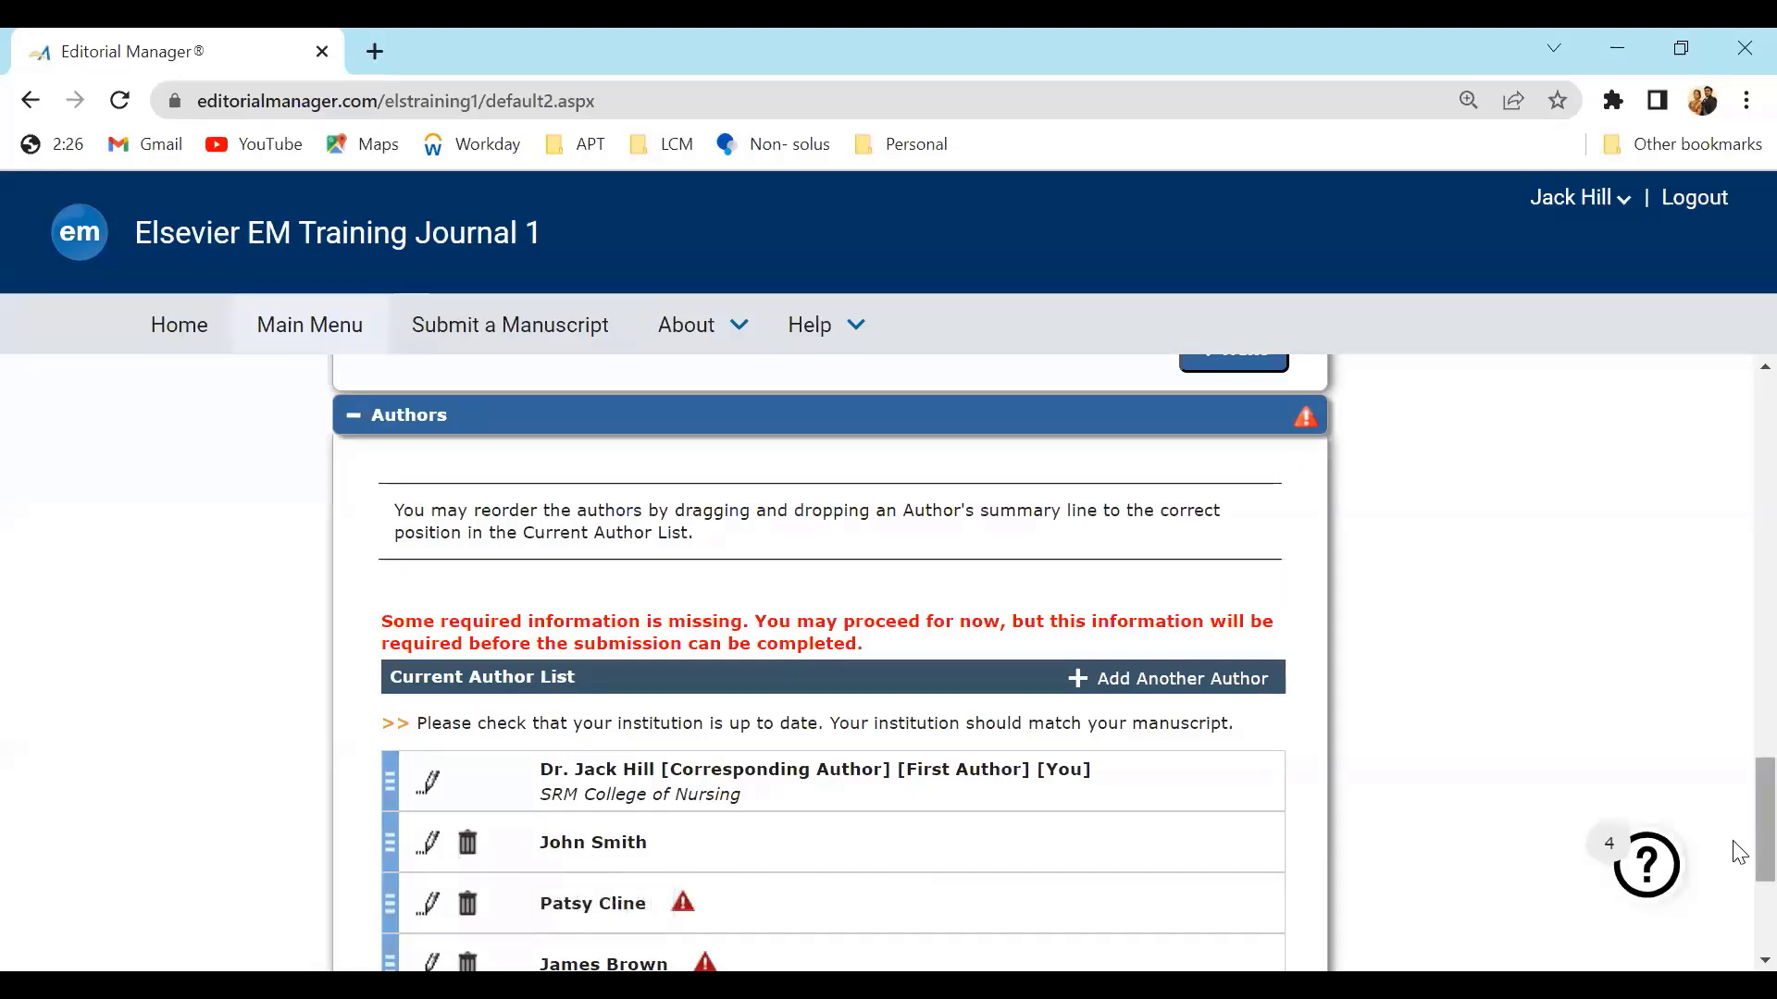
Edit the third author's details and fill in the co-author's e-mail address
{"action": "scroll", "coordinate": [1738, 852], "scroll_direction": "down", "scroll_amount": 3}
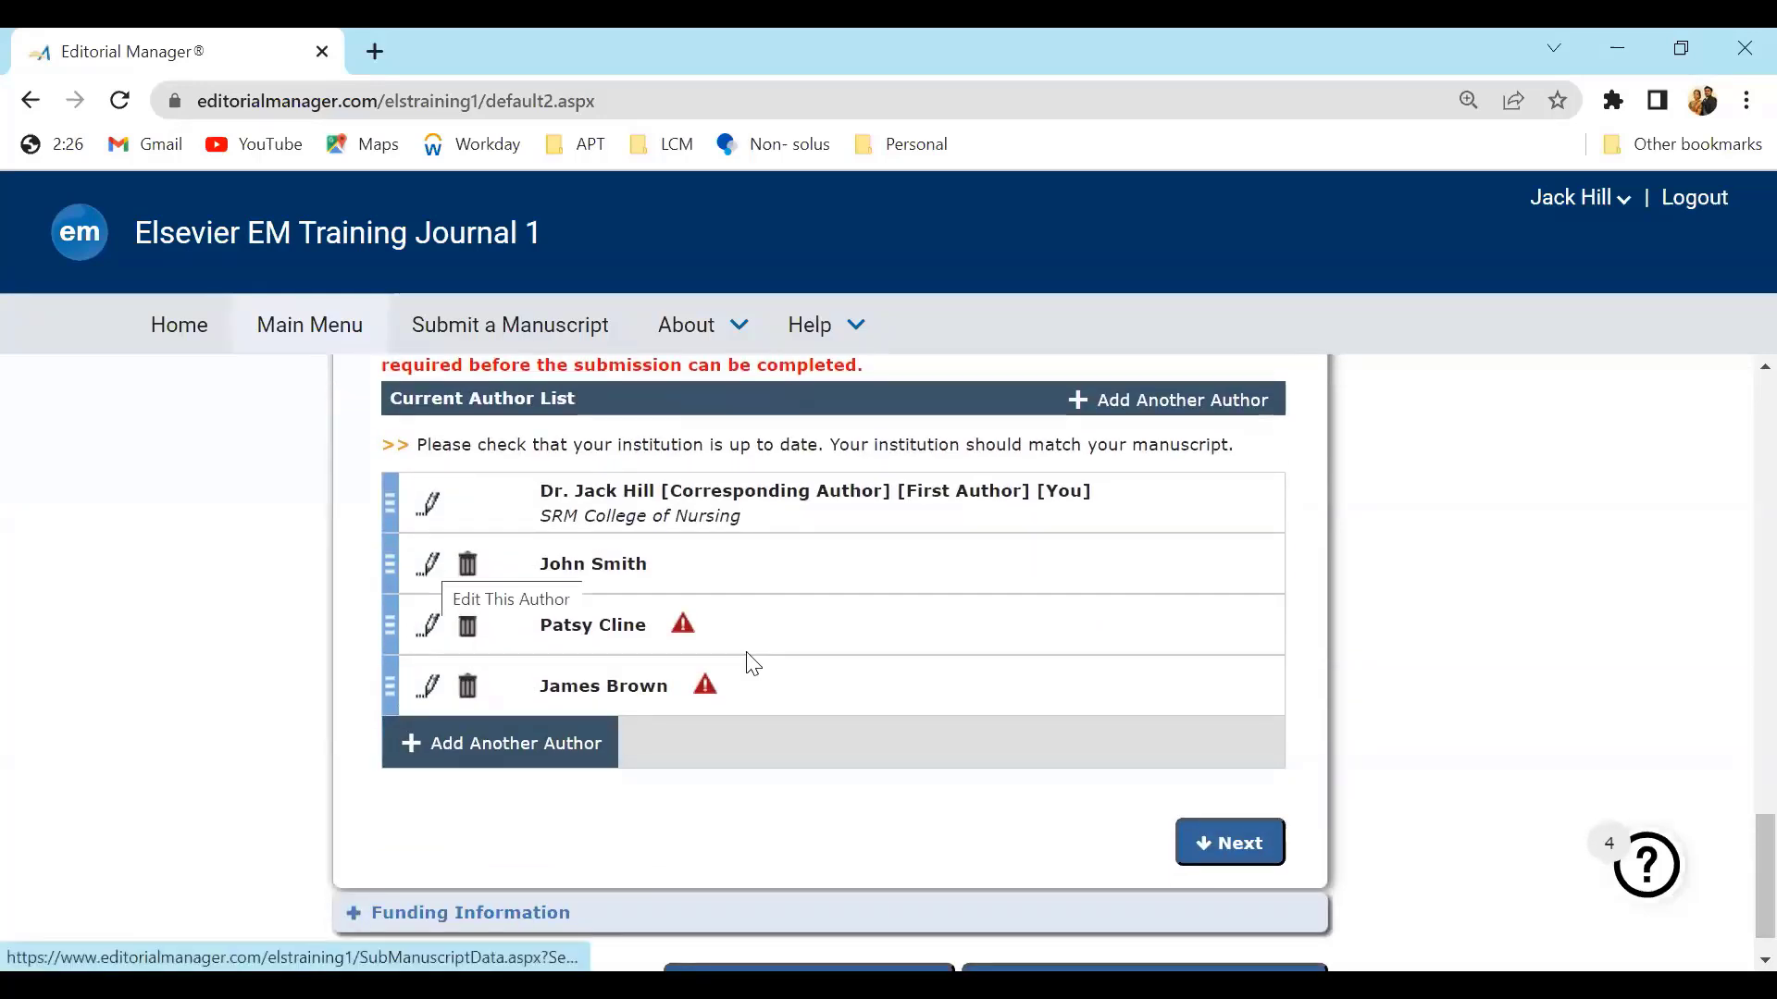
{"action": "mouse_move", "coordinate": [682, 637]}
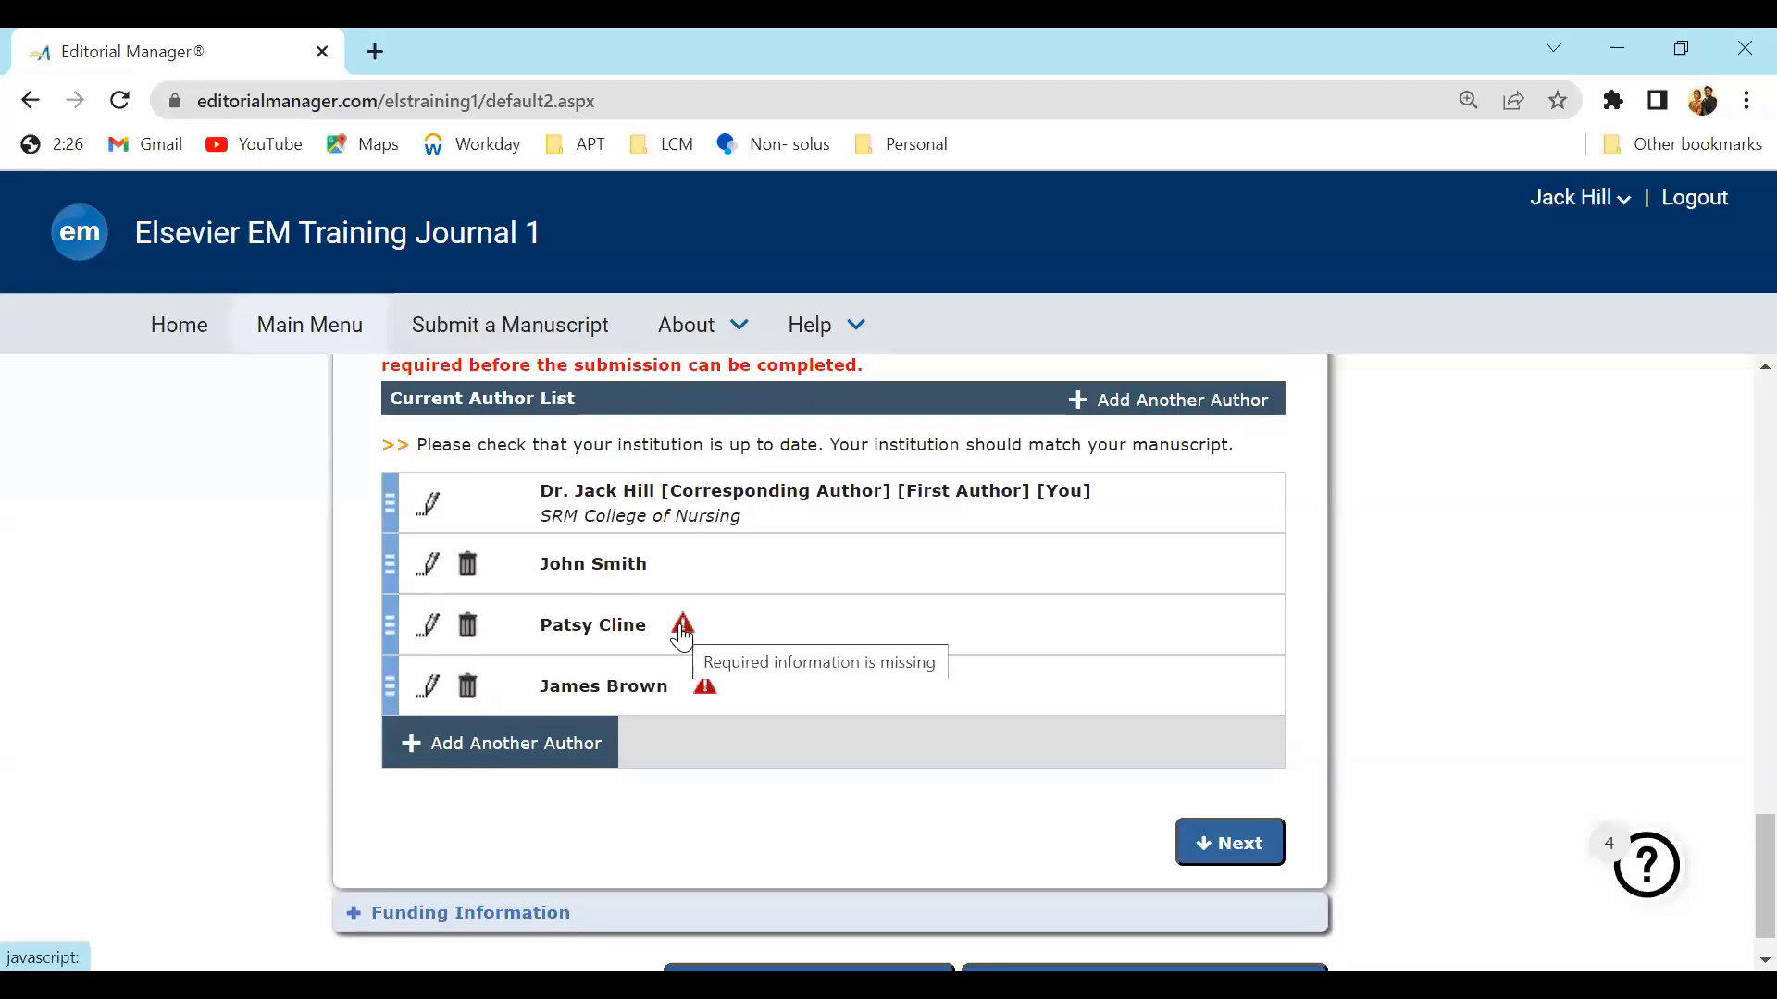
{"action": "left_click", "coordinate": [432, 625]}
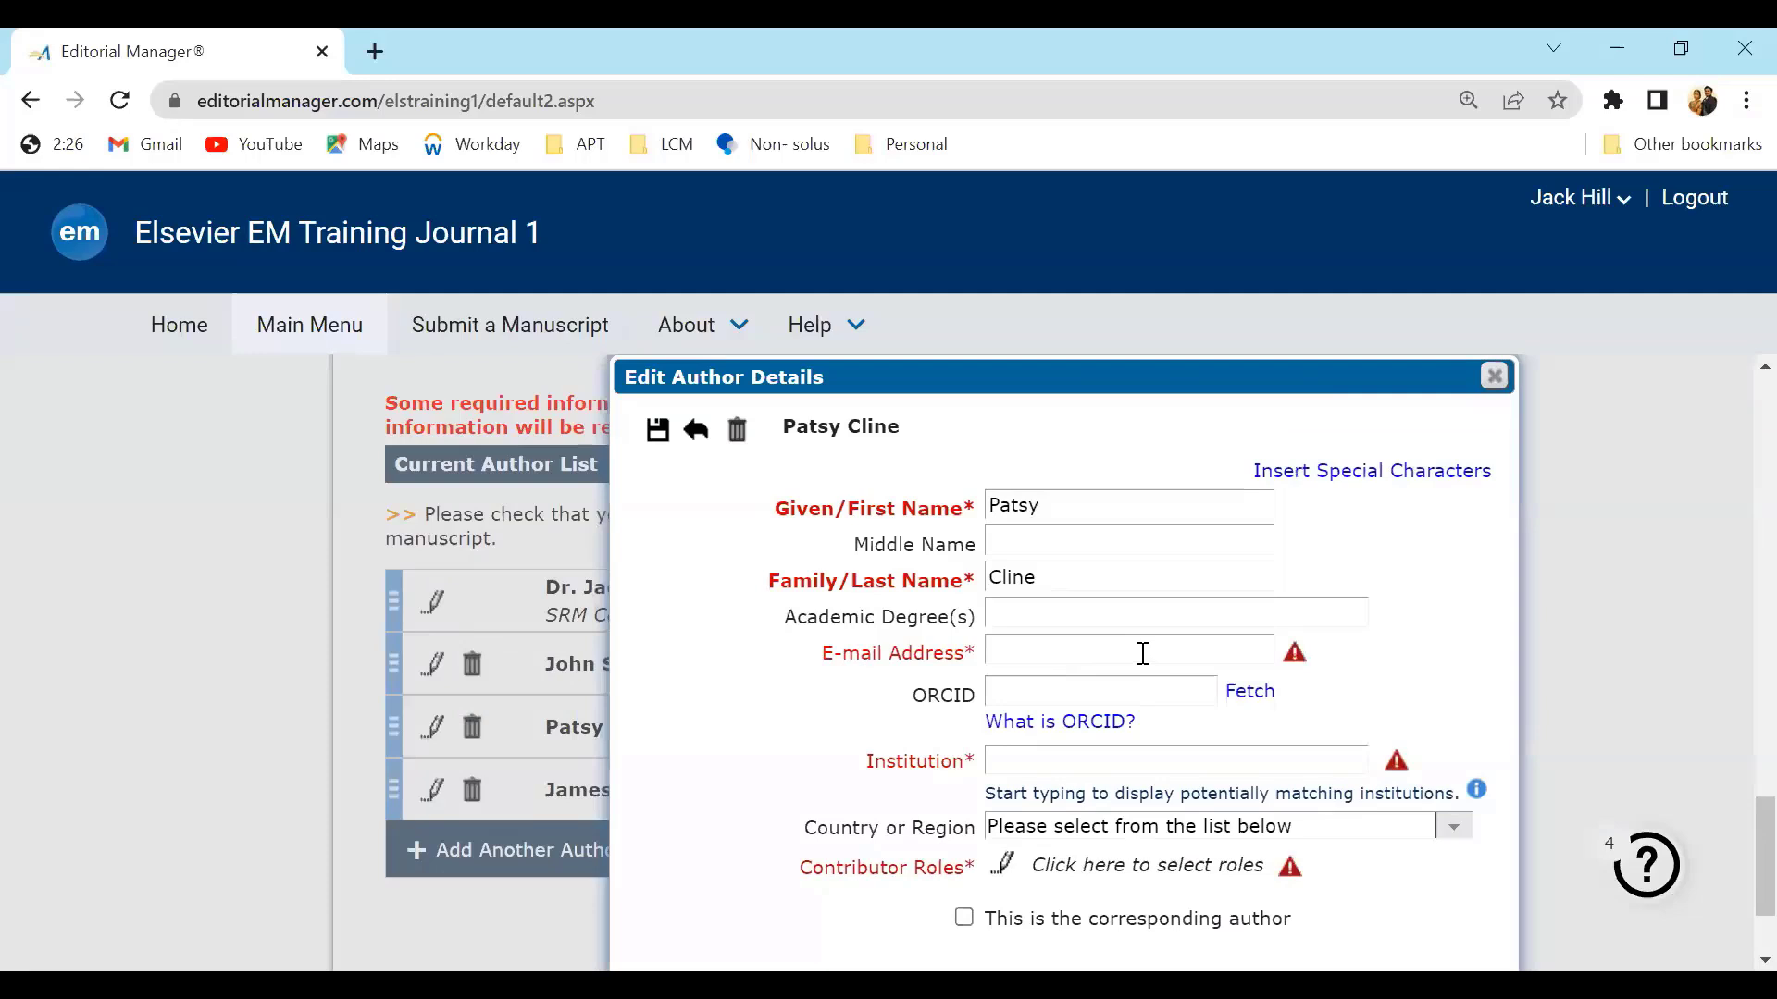
{"action": "left_click", "coordinate": [1142, 654]}
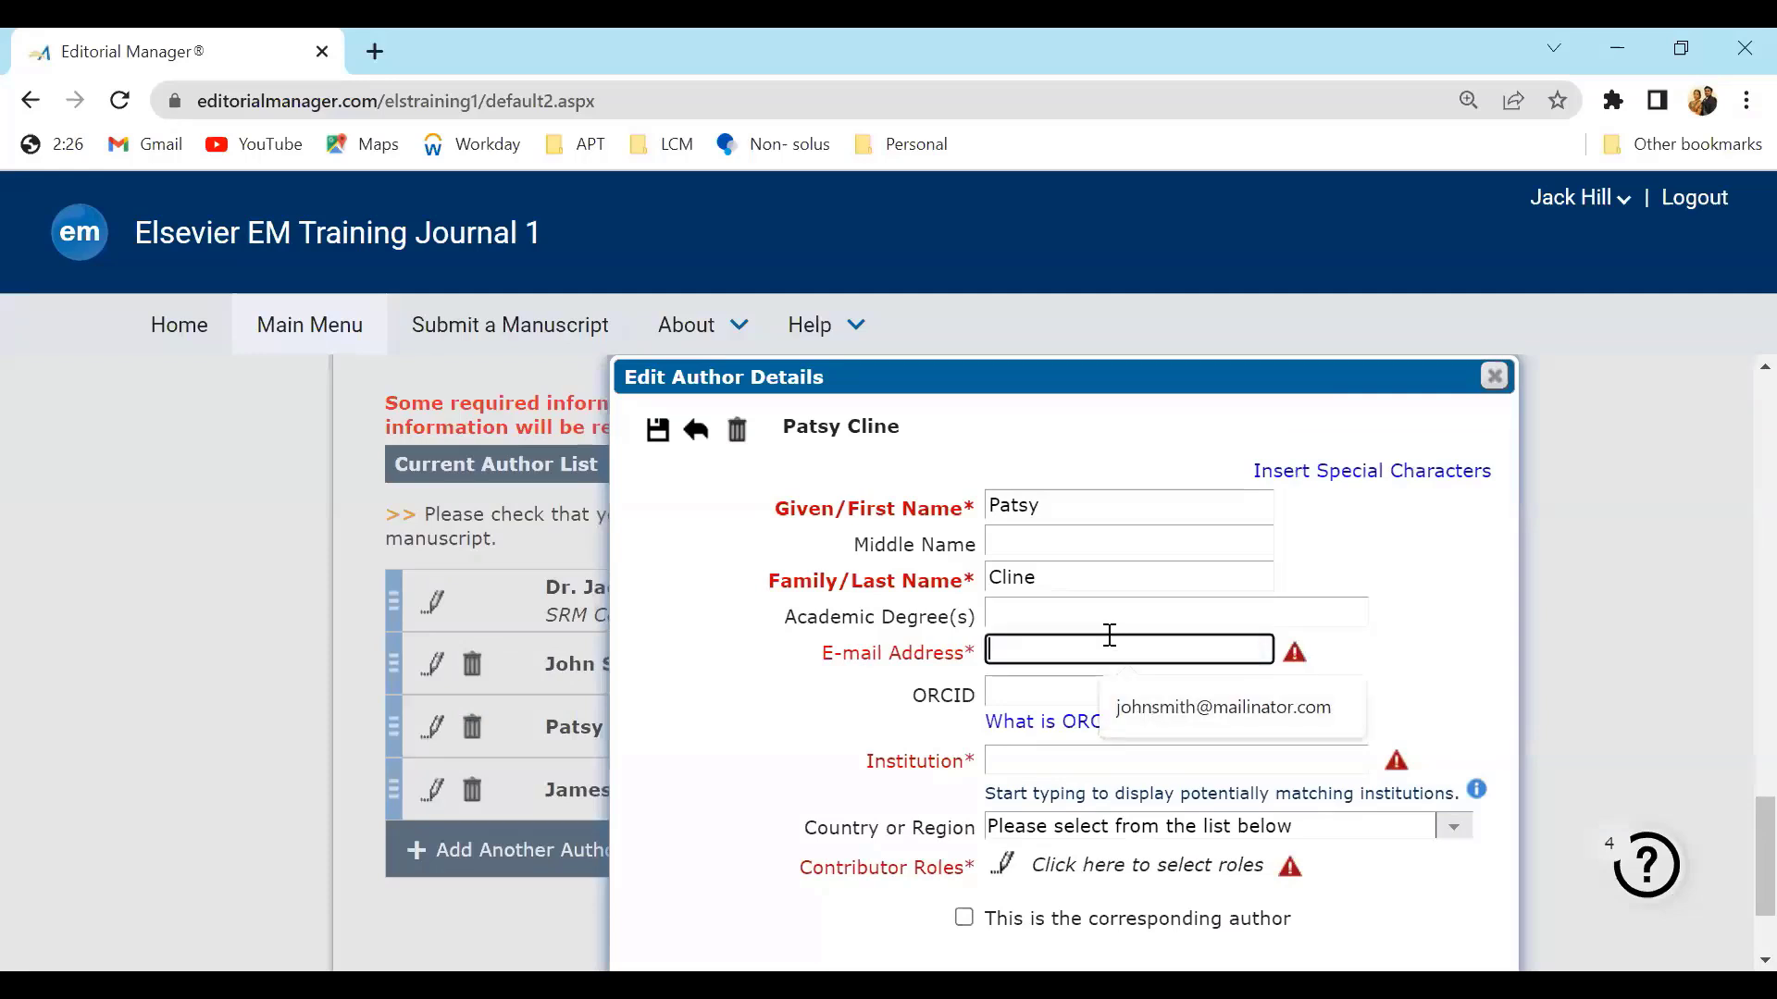
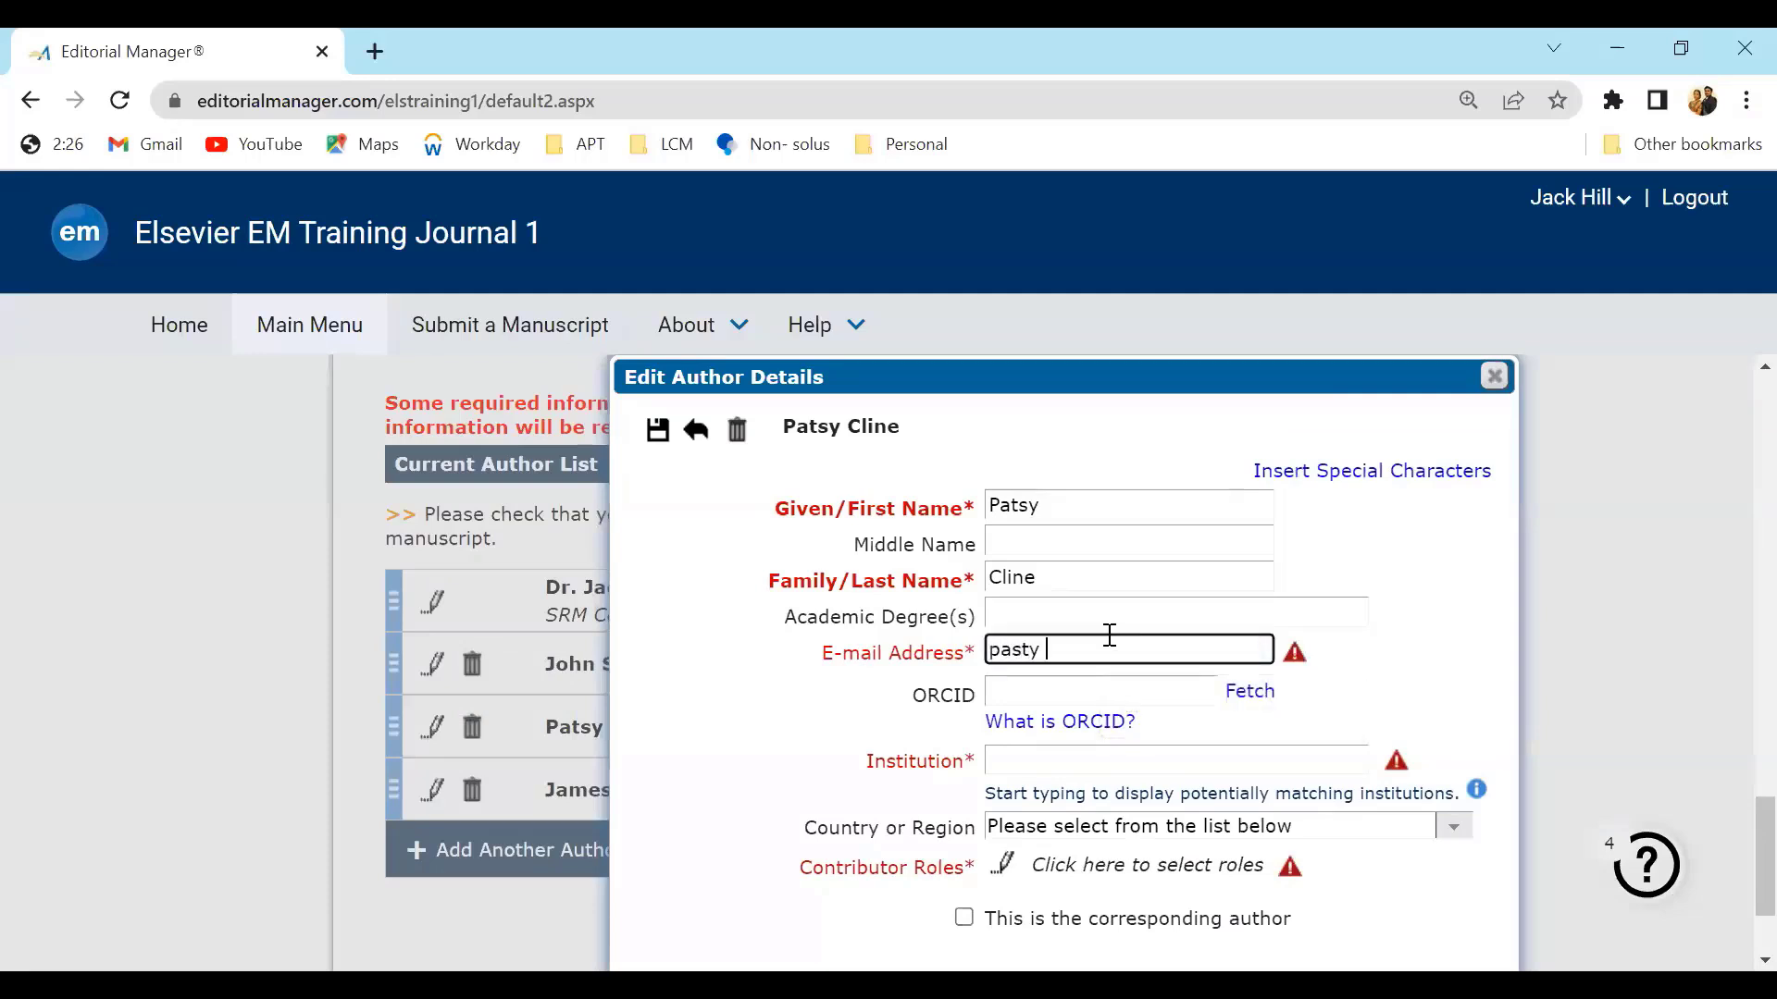
Set the third author's institution to SRM Institute of Science and Technology
{"action": "left_click", "coordinate": [1135, 765]}
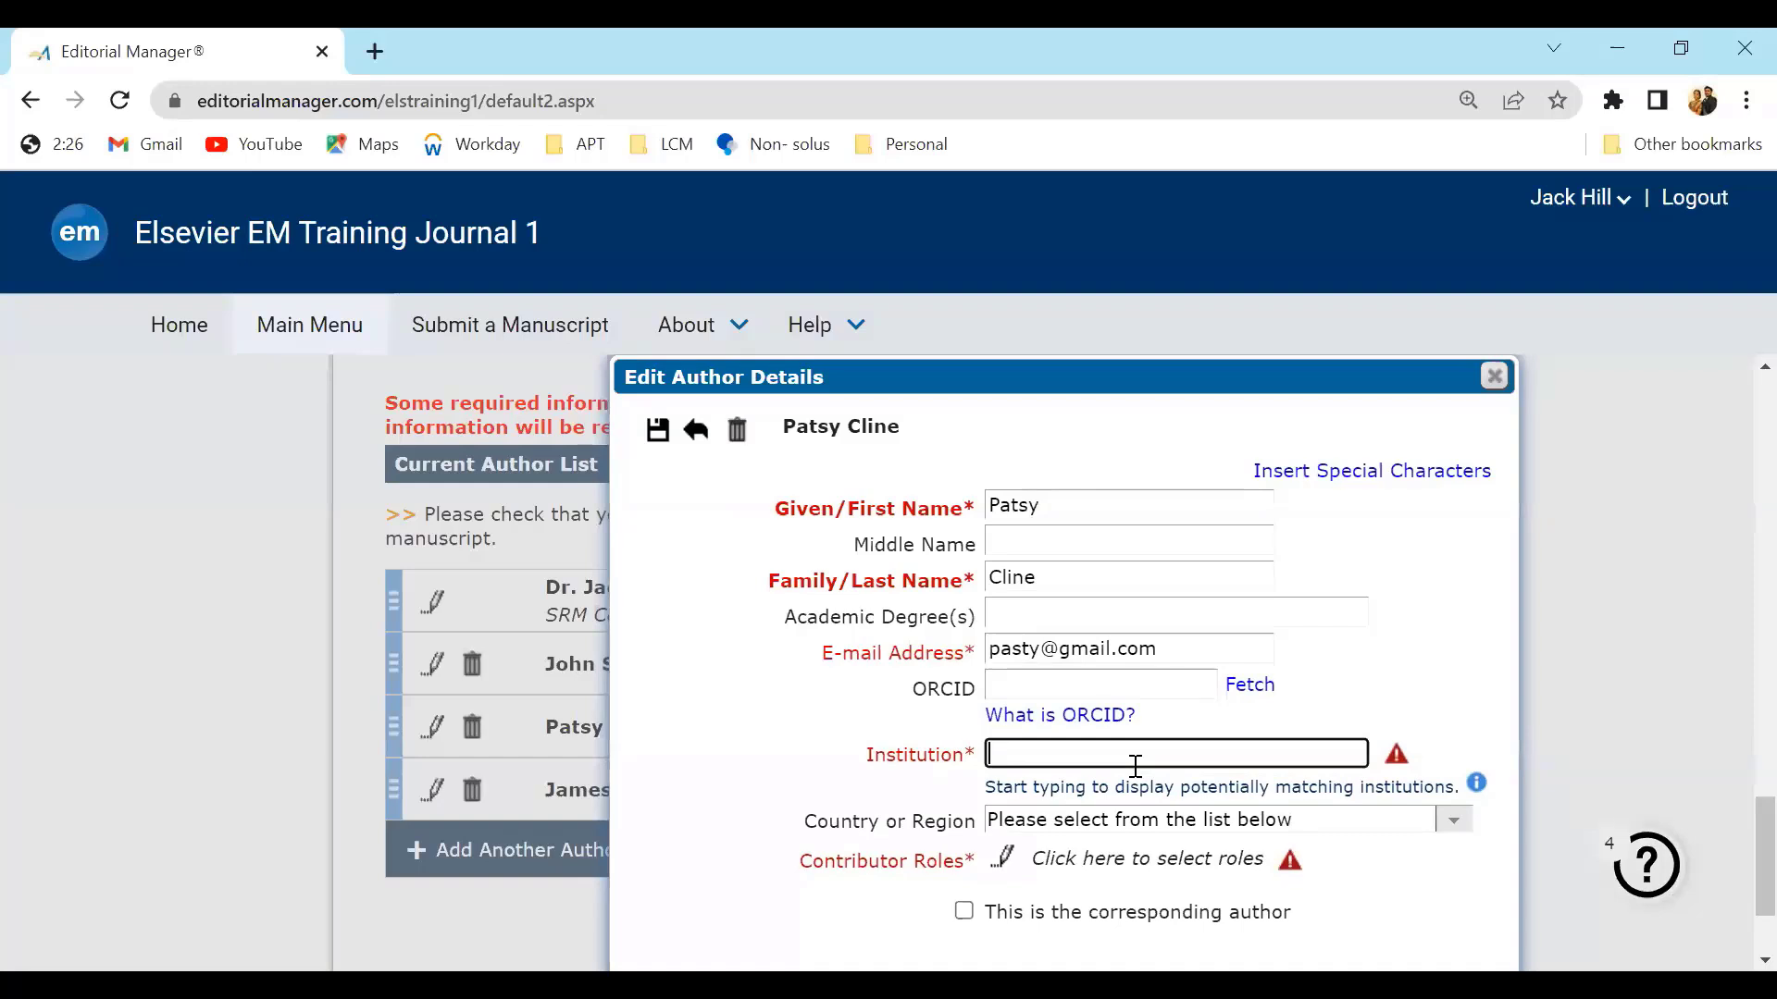
{"action": "type", "text": "srm"}
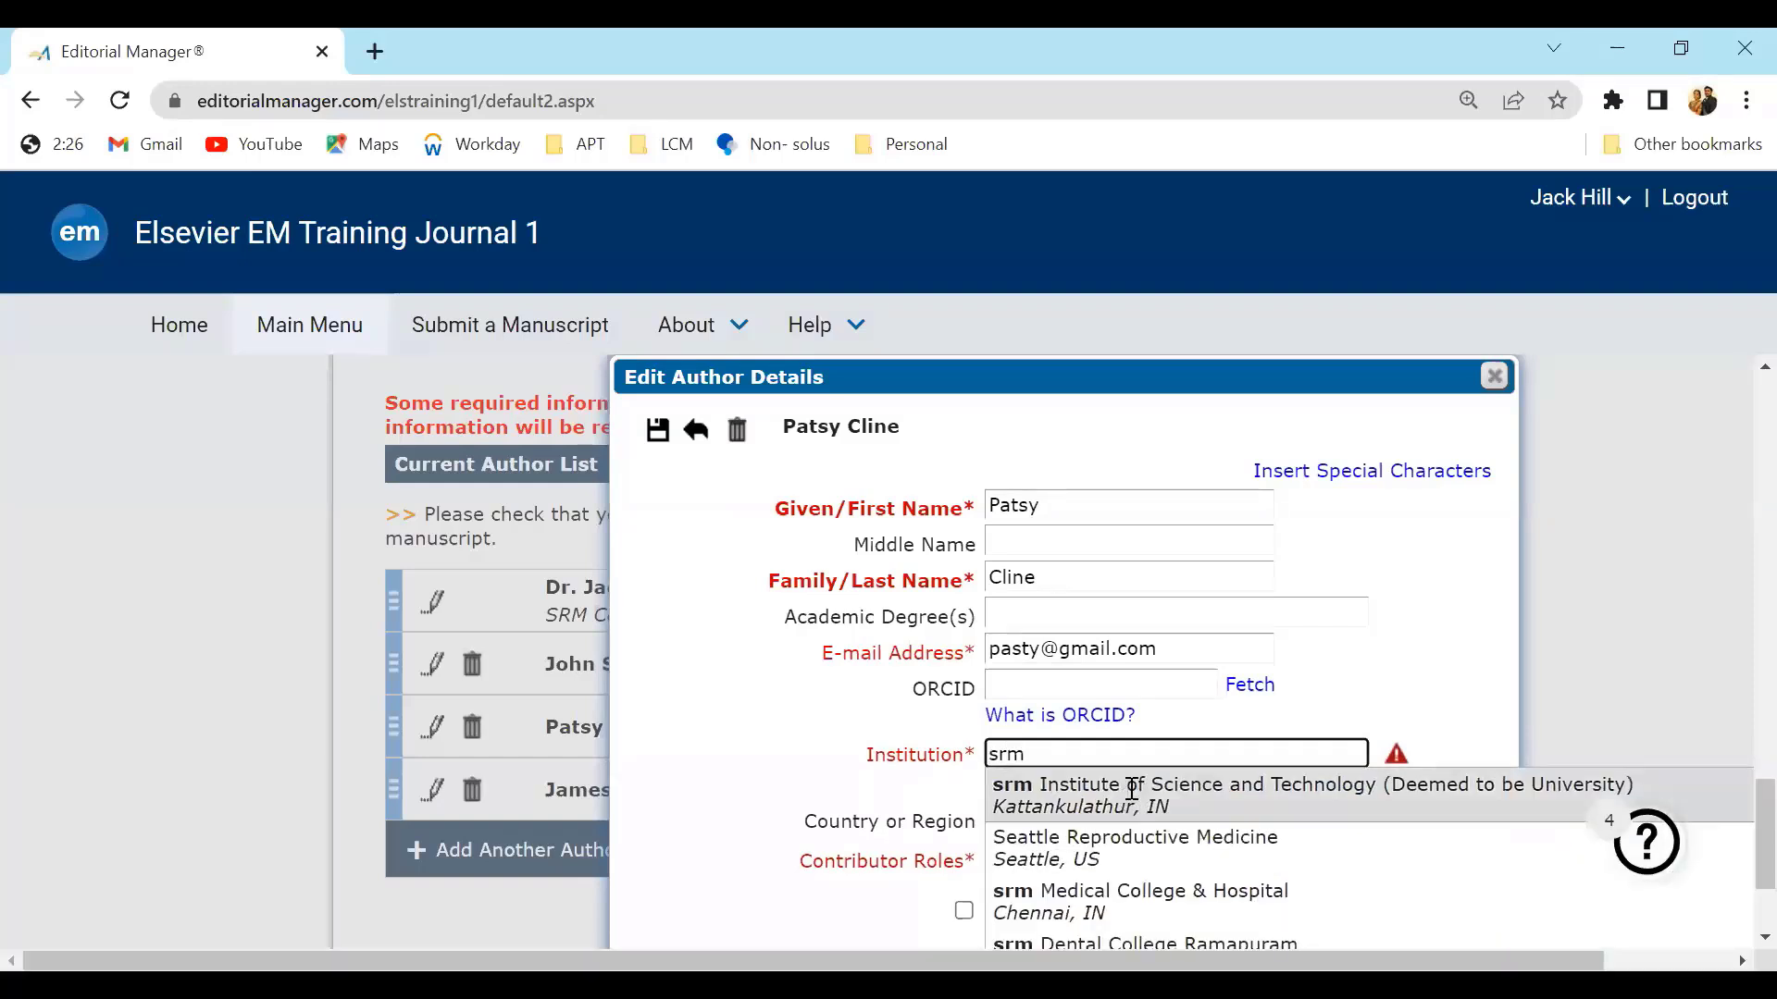
{"action": "left_click", "coordinate": [1131, 791]}
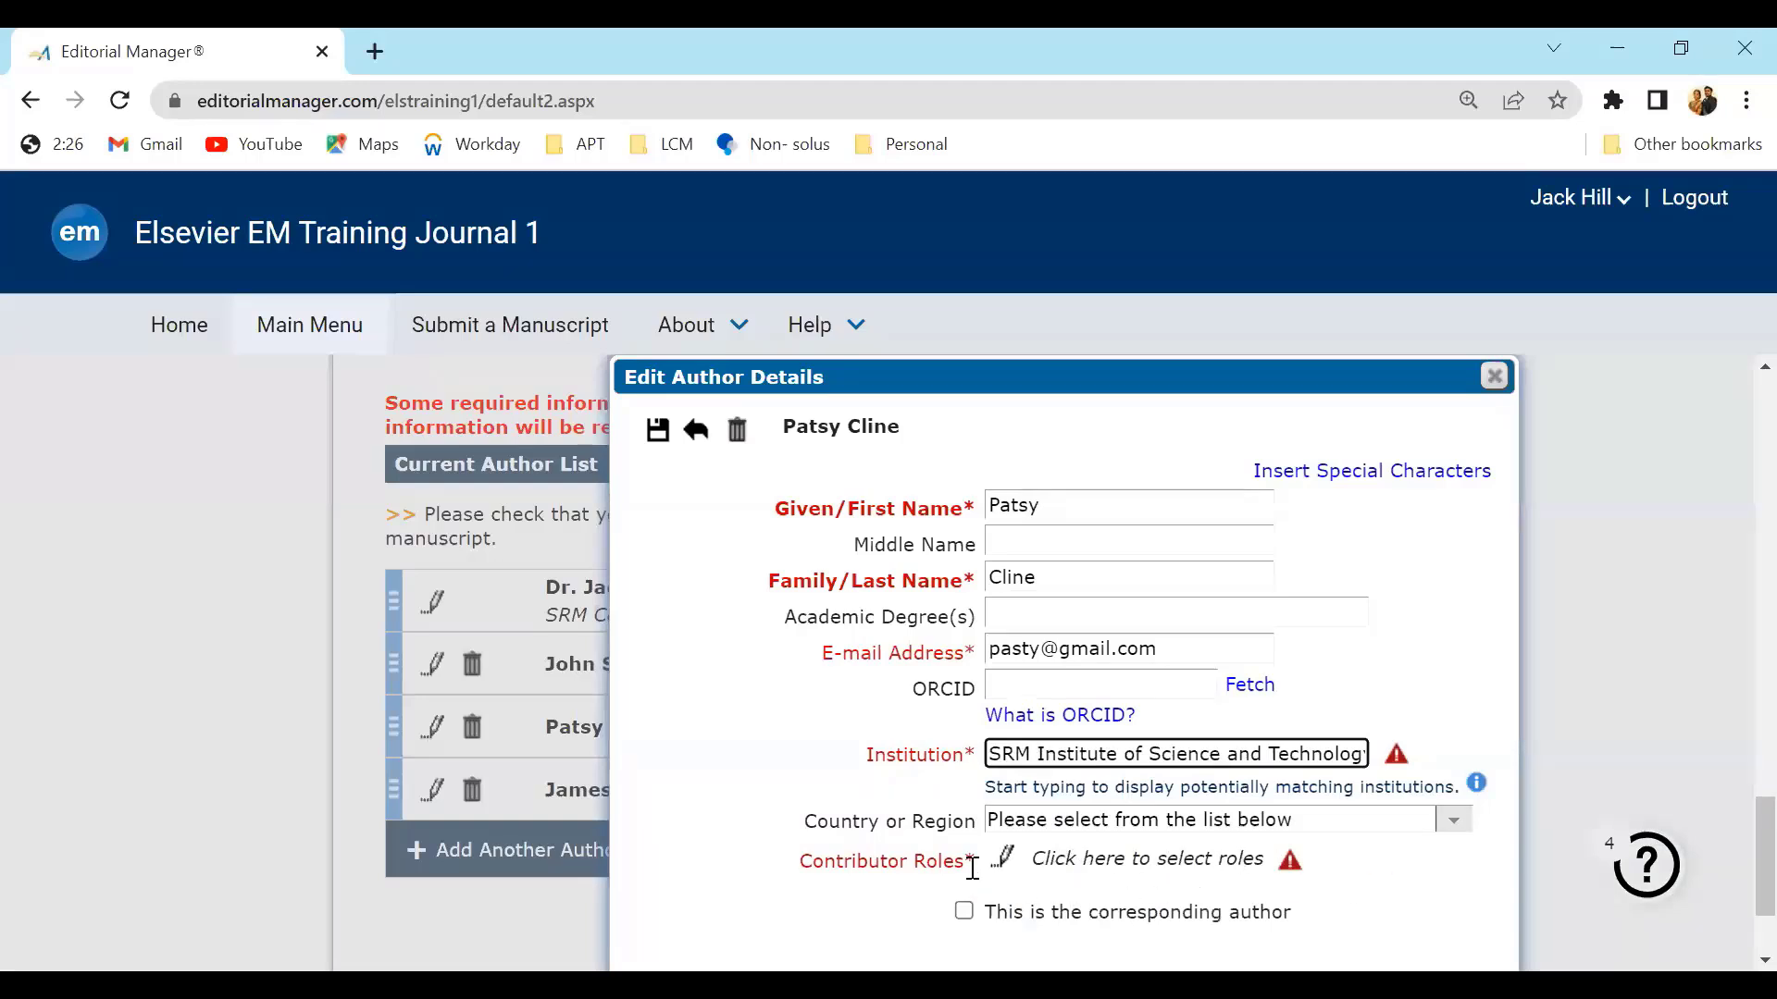
Assign the Data curation contributor role to the third author and save the roles
{"action": "left_click", "coordinate": [1001, 862]}
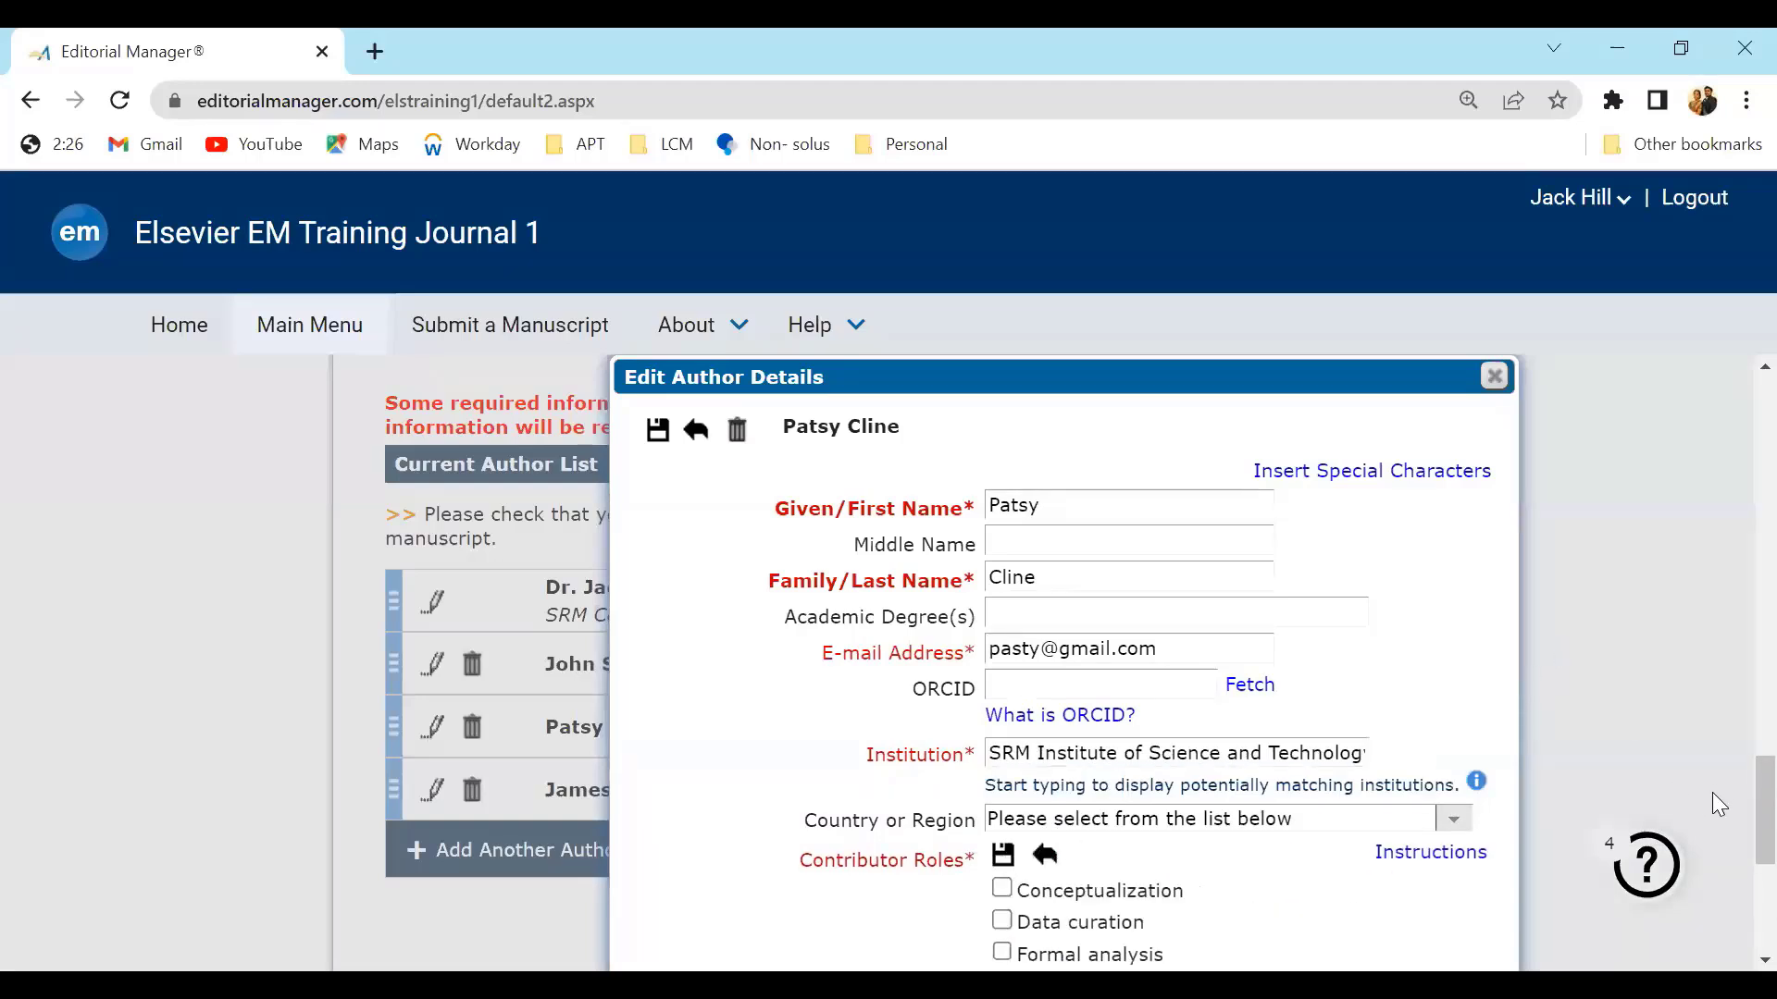
{"action": "scroll", "coordinate": [1734, 855], "scroll_direction": "down", "scroll_amount": 3}
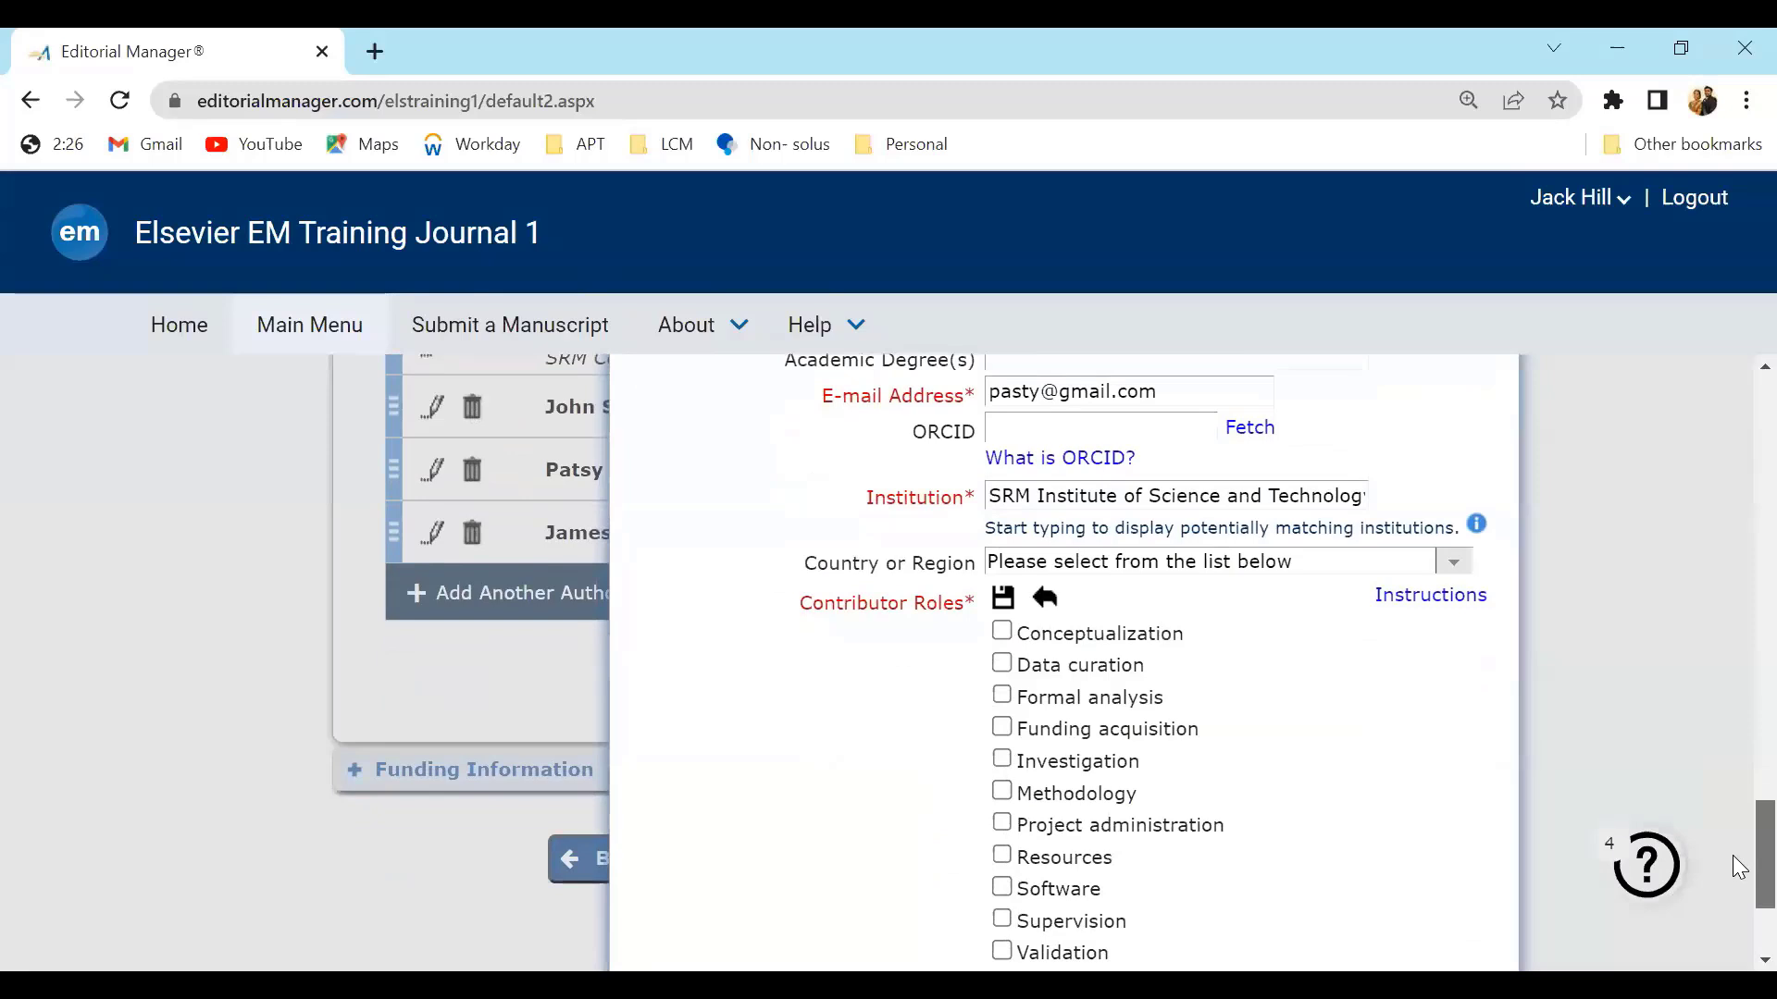
{"action": "left_click", "coordinate": [998, 634]}
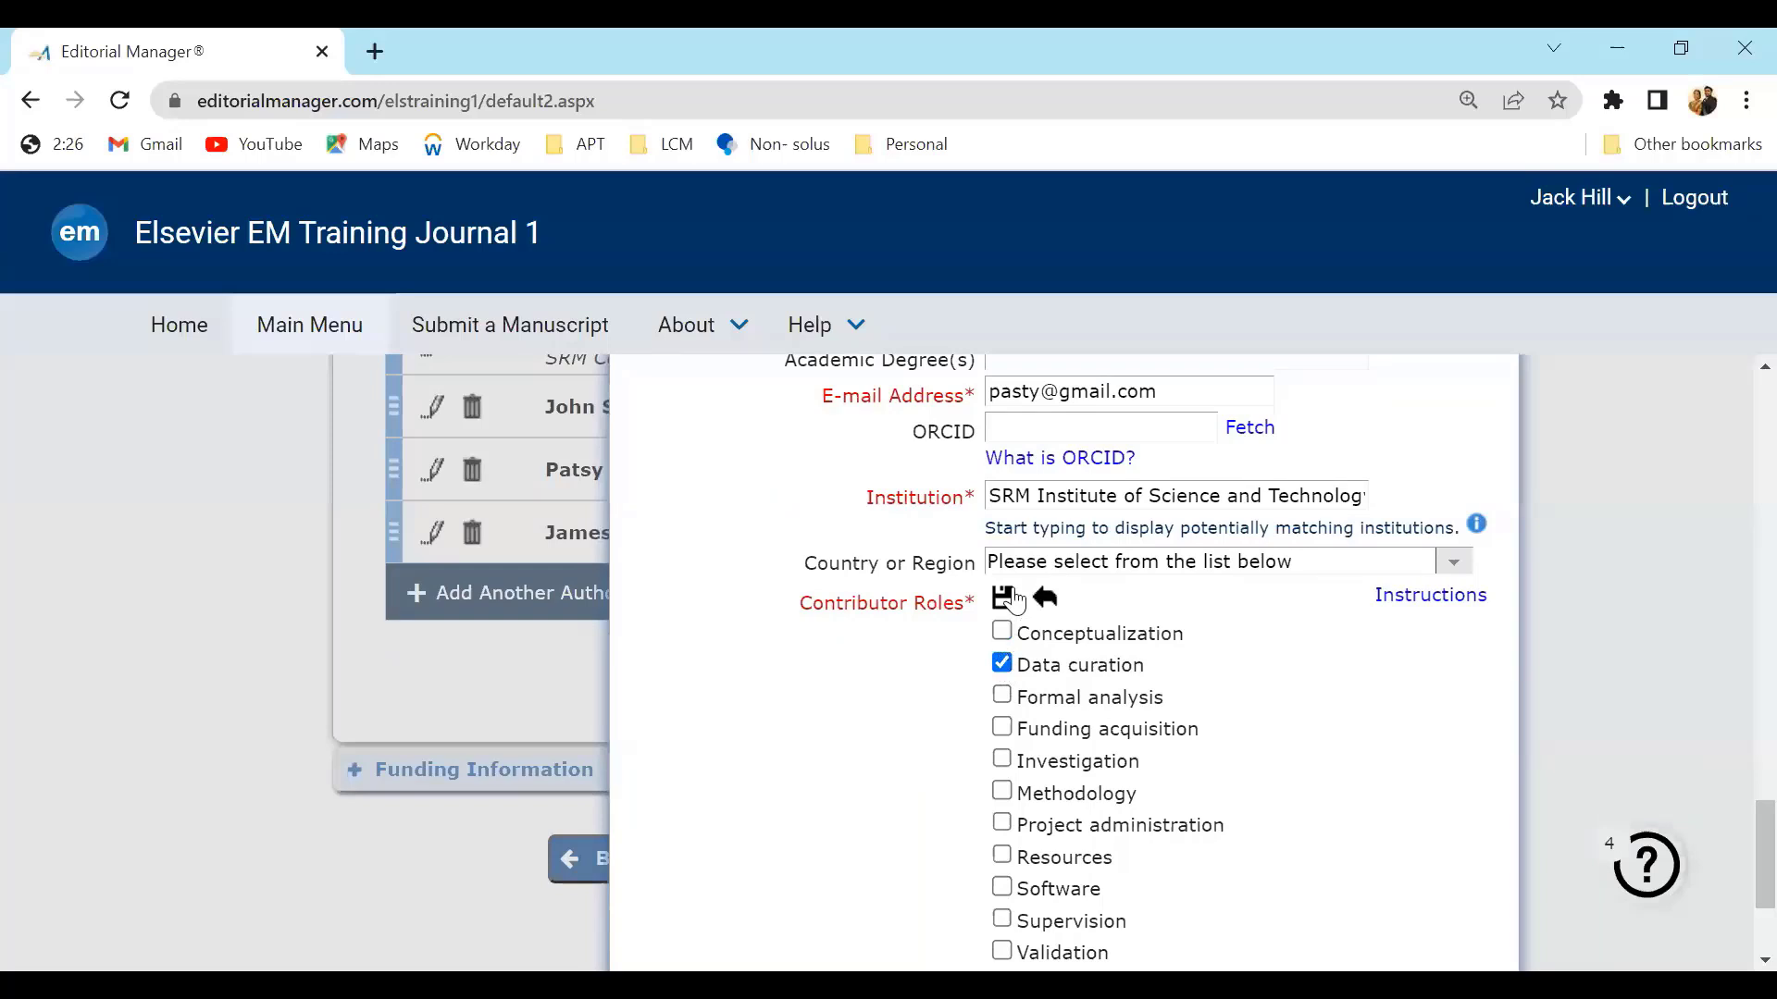
{"action": "left_click", "coordinate": [1004, 598]}
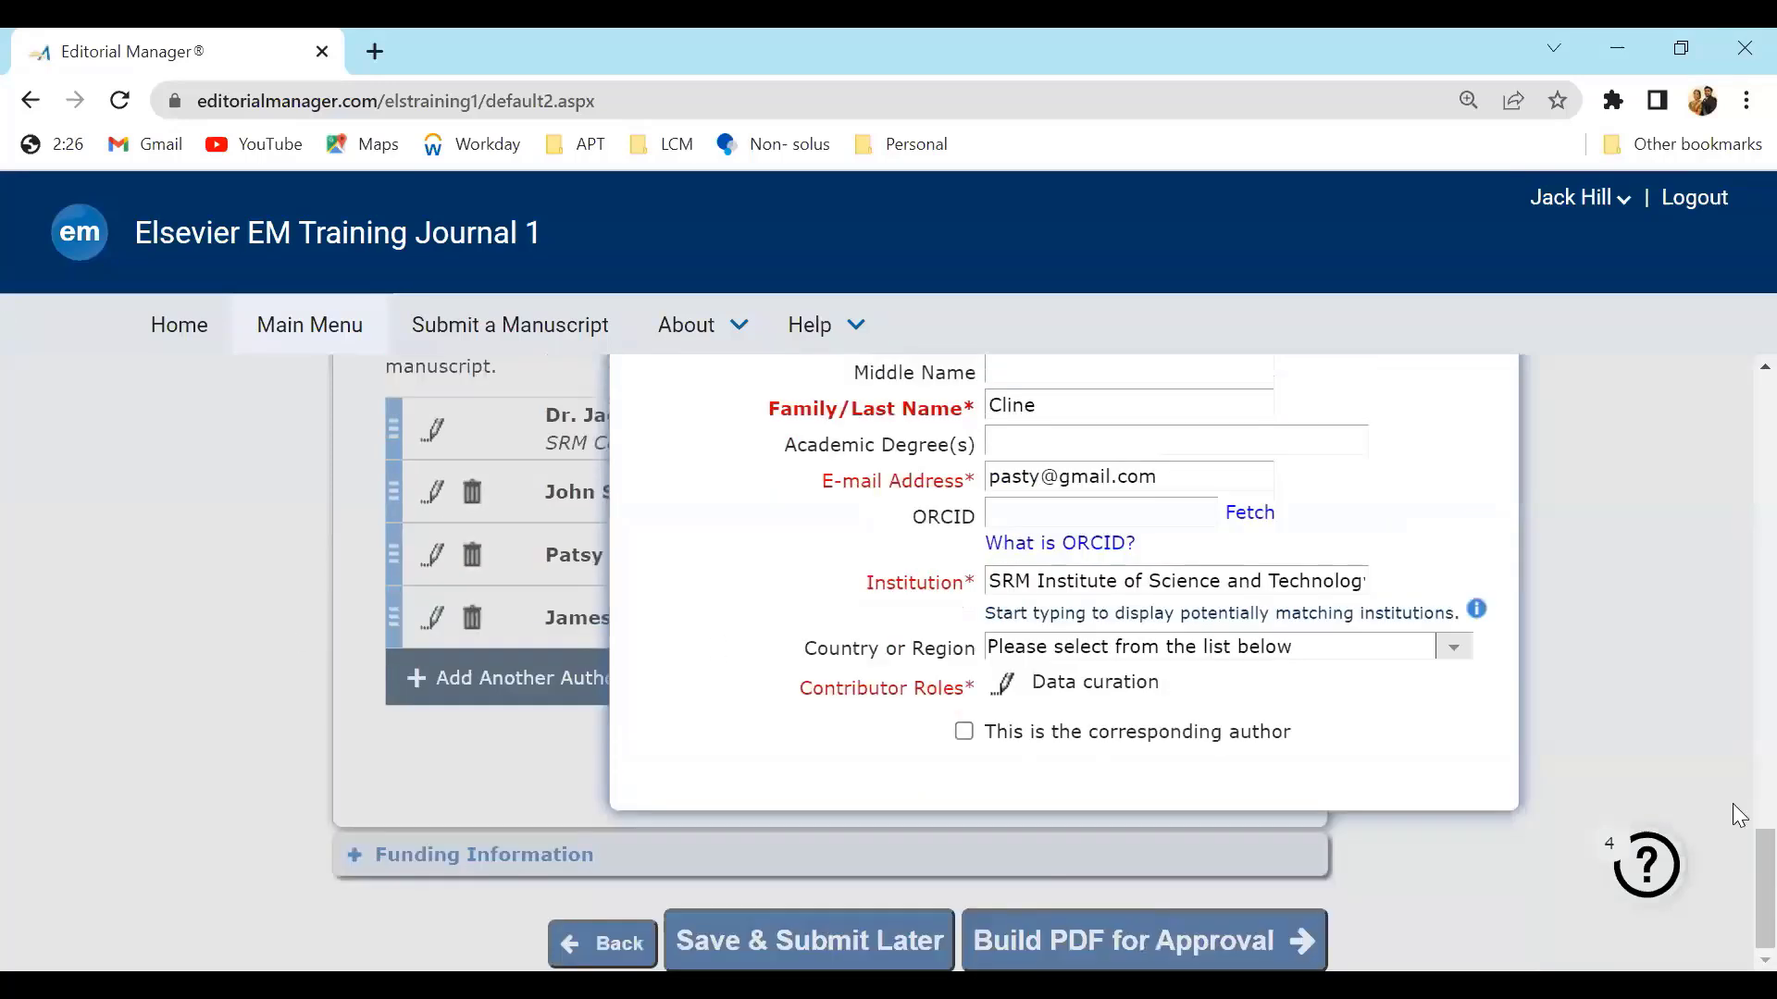
{"action": "scroll", "coordinate": [1733, 803], "scroll_direction": "up", "scroll_amount": 3}
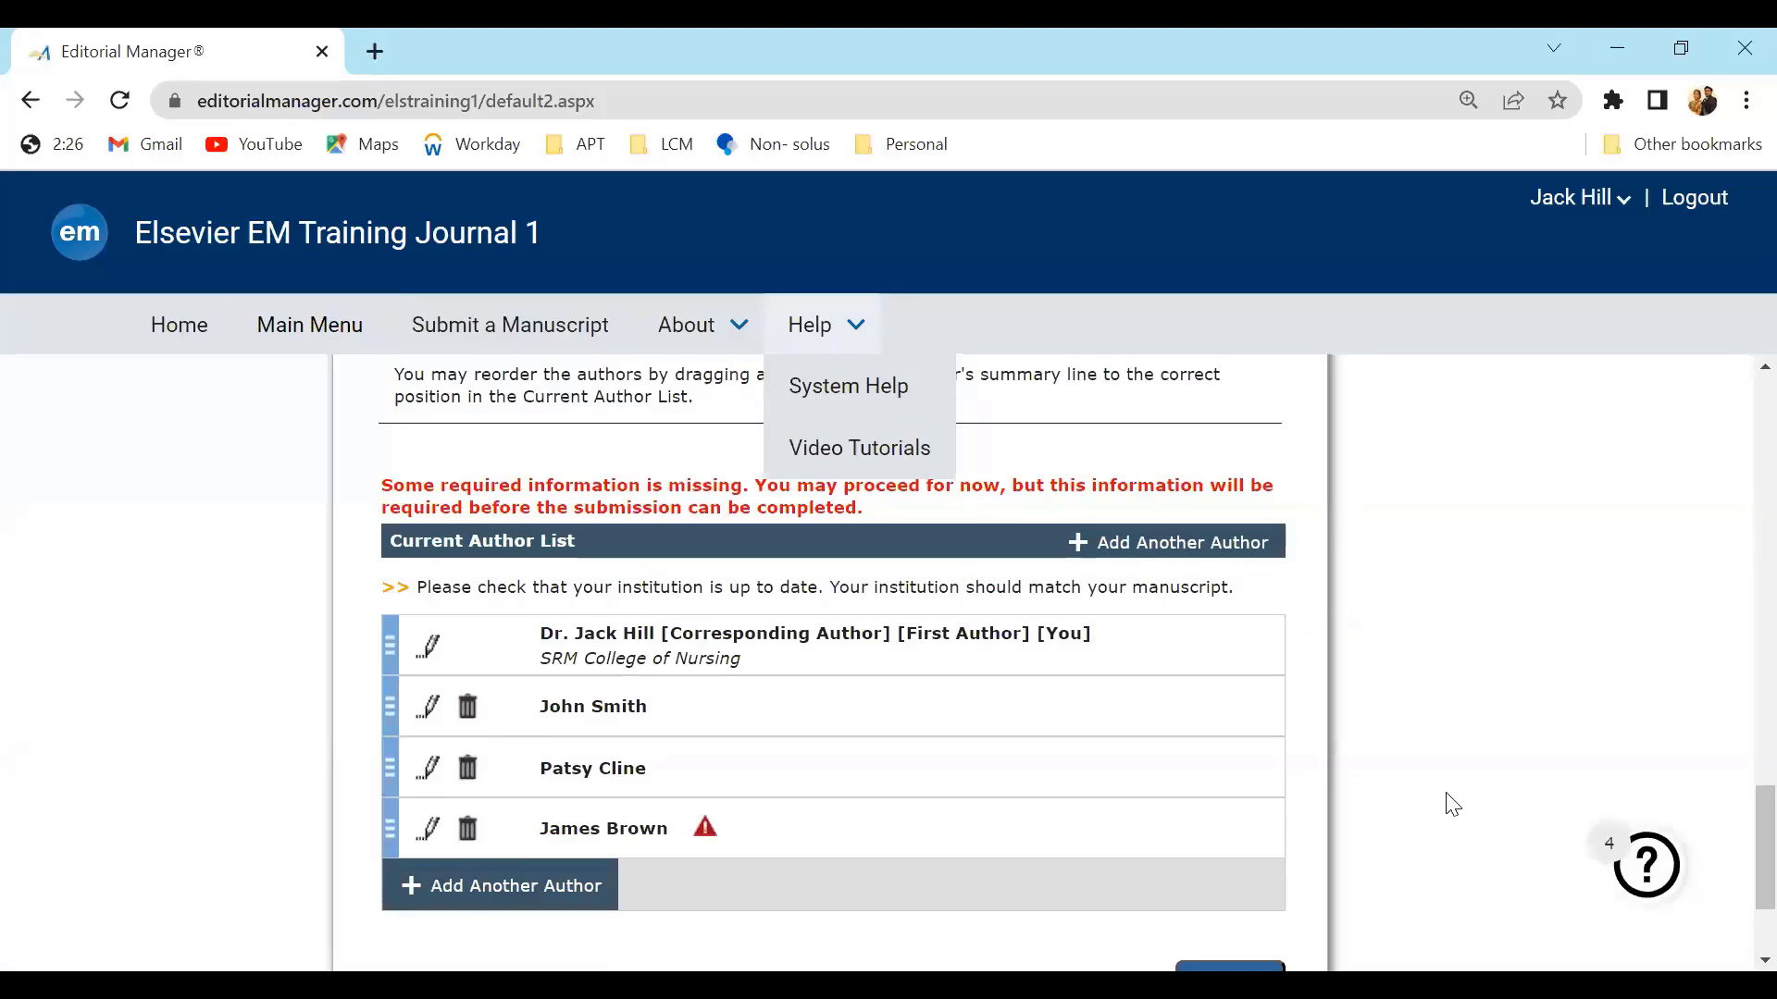
Delete the fourth author from the current author list
{"action": "left_click", "coordinate": [471, 835]}
{"action": "left_click", "coordinate": [777, 796]}
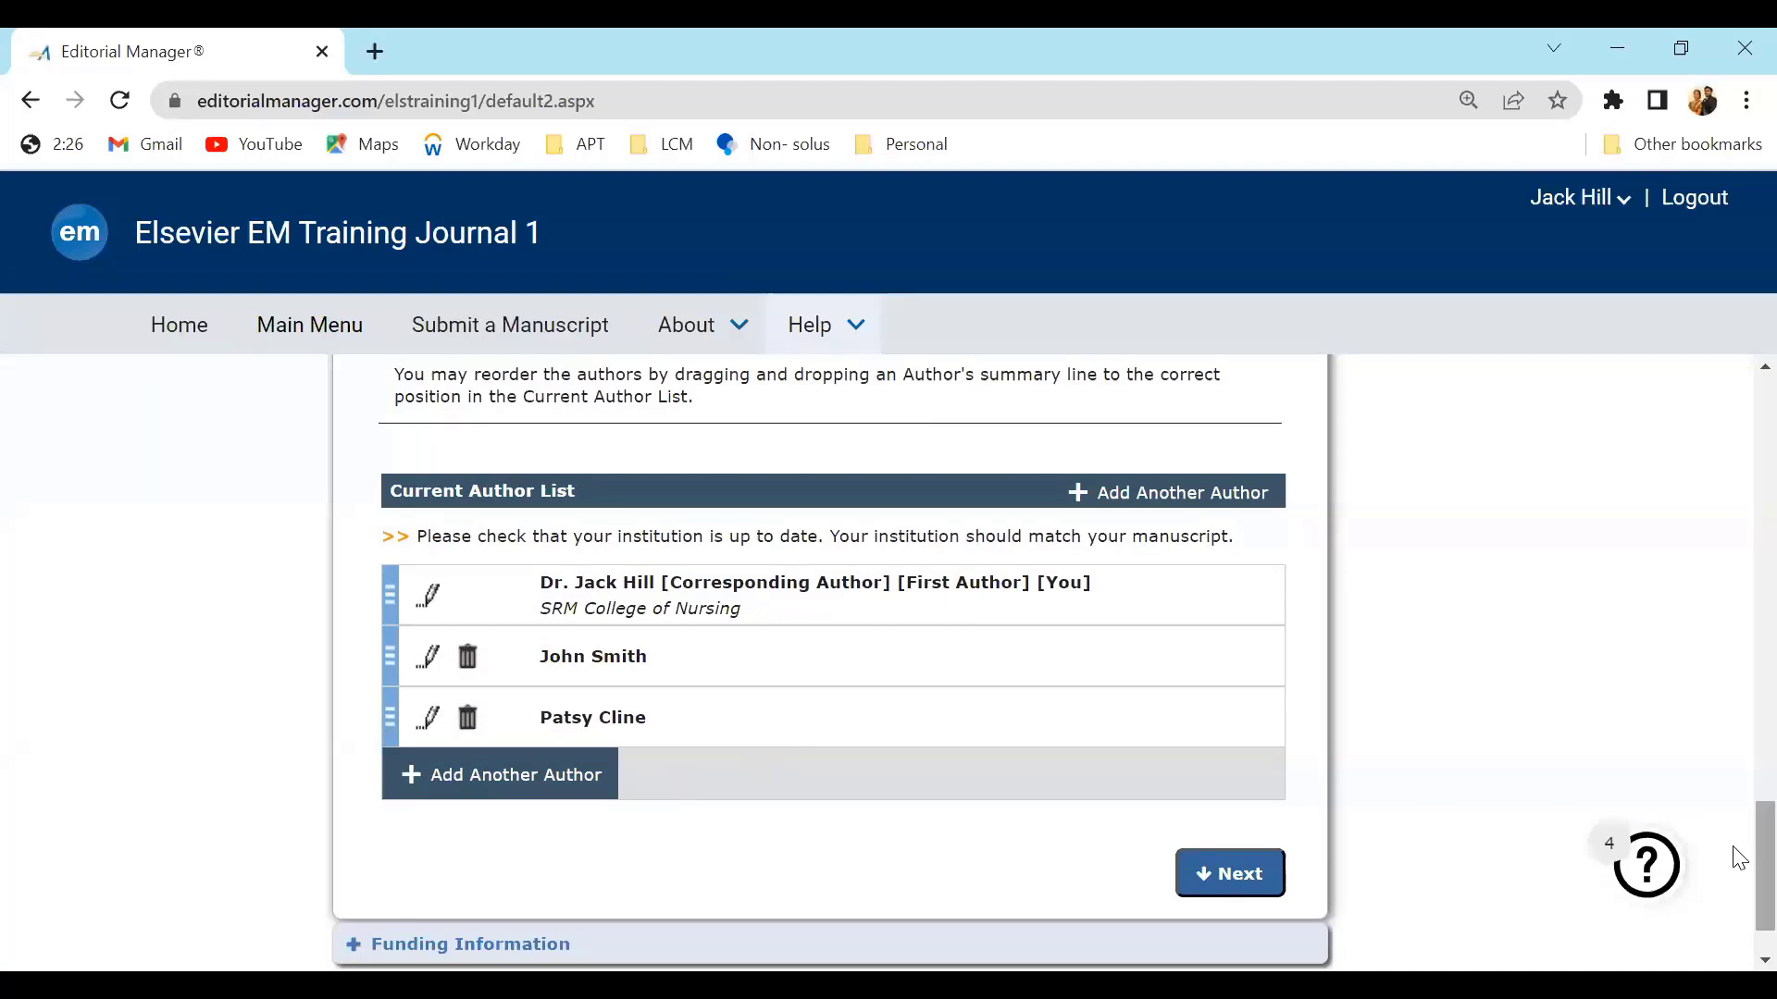
Expand the Funding Information section and save the revision to submit later
{"action": "scroll", "coordinate": [1745, 864], "scroll_direction": "down", "scroll_amount": 1}
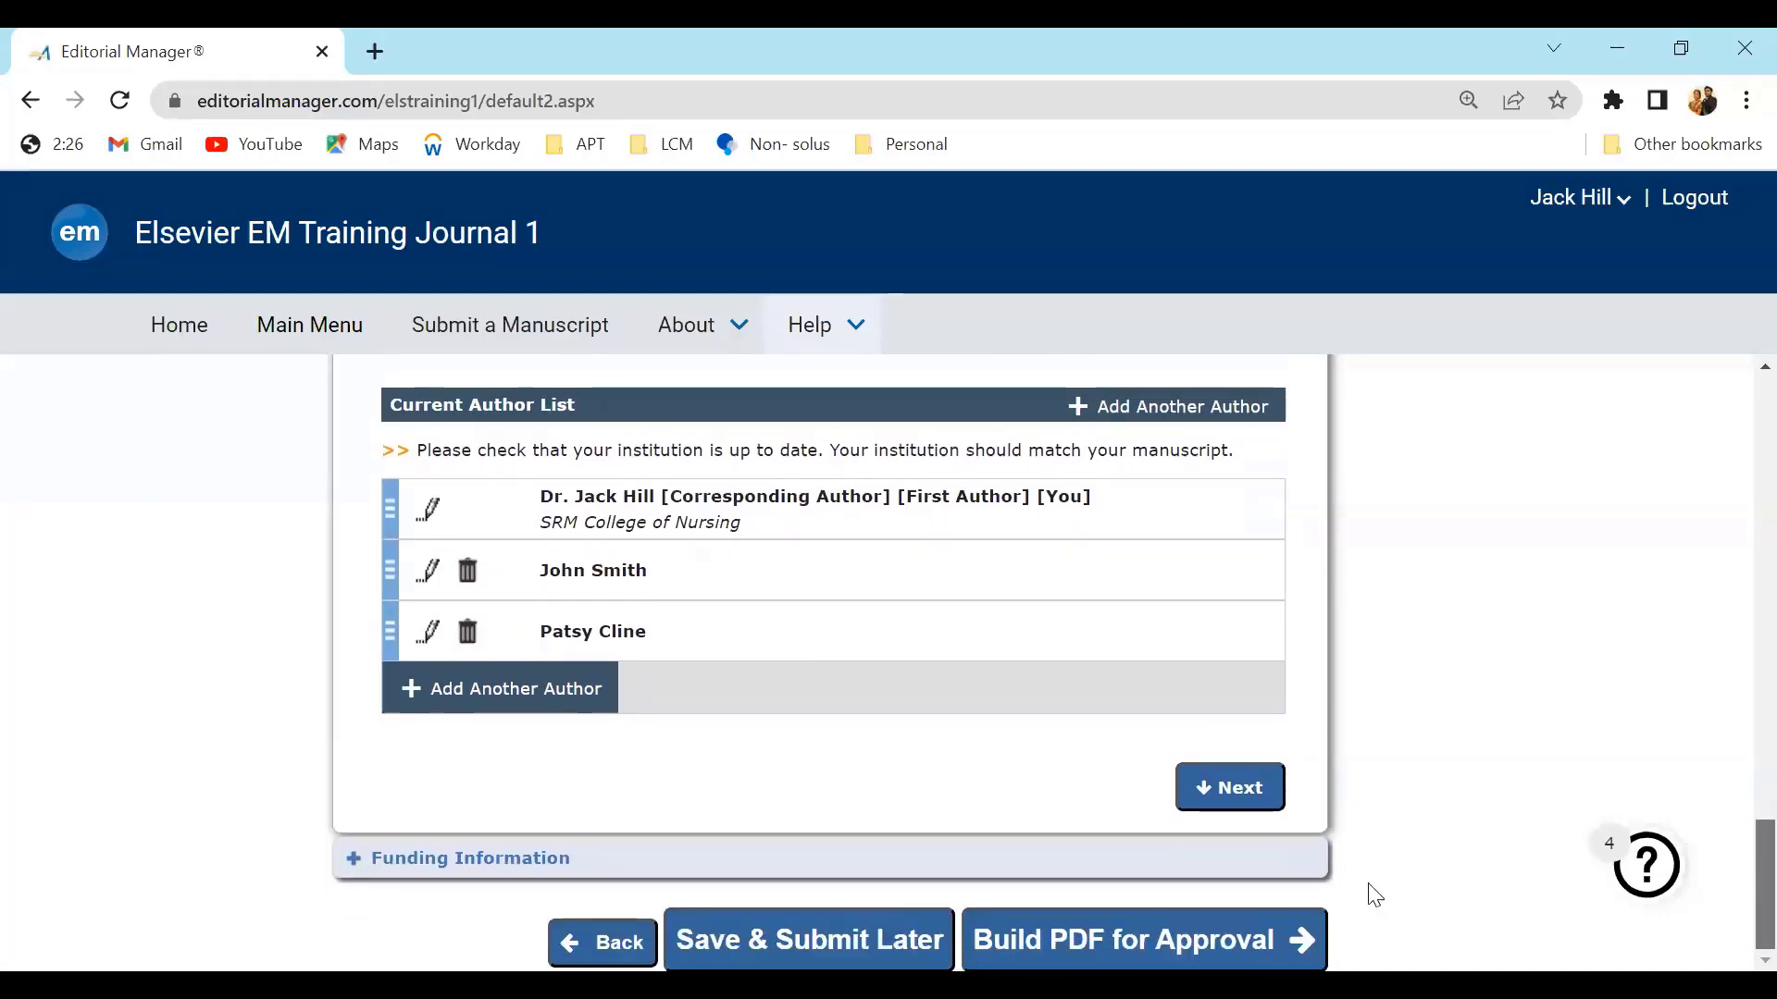
{"action": "left_click", "coordinate": [512, 858]}
{"action": "left_click_drag", "start_coordinate": [1738, 802], "coordinate": [1738, 945]}
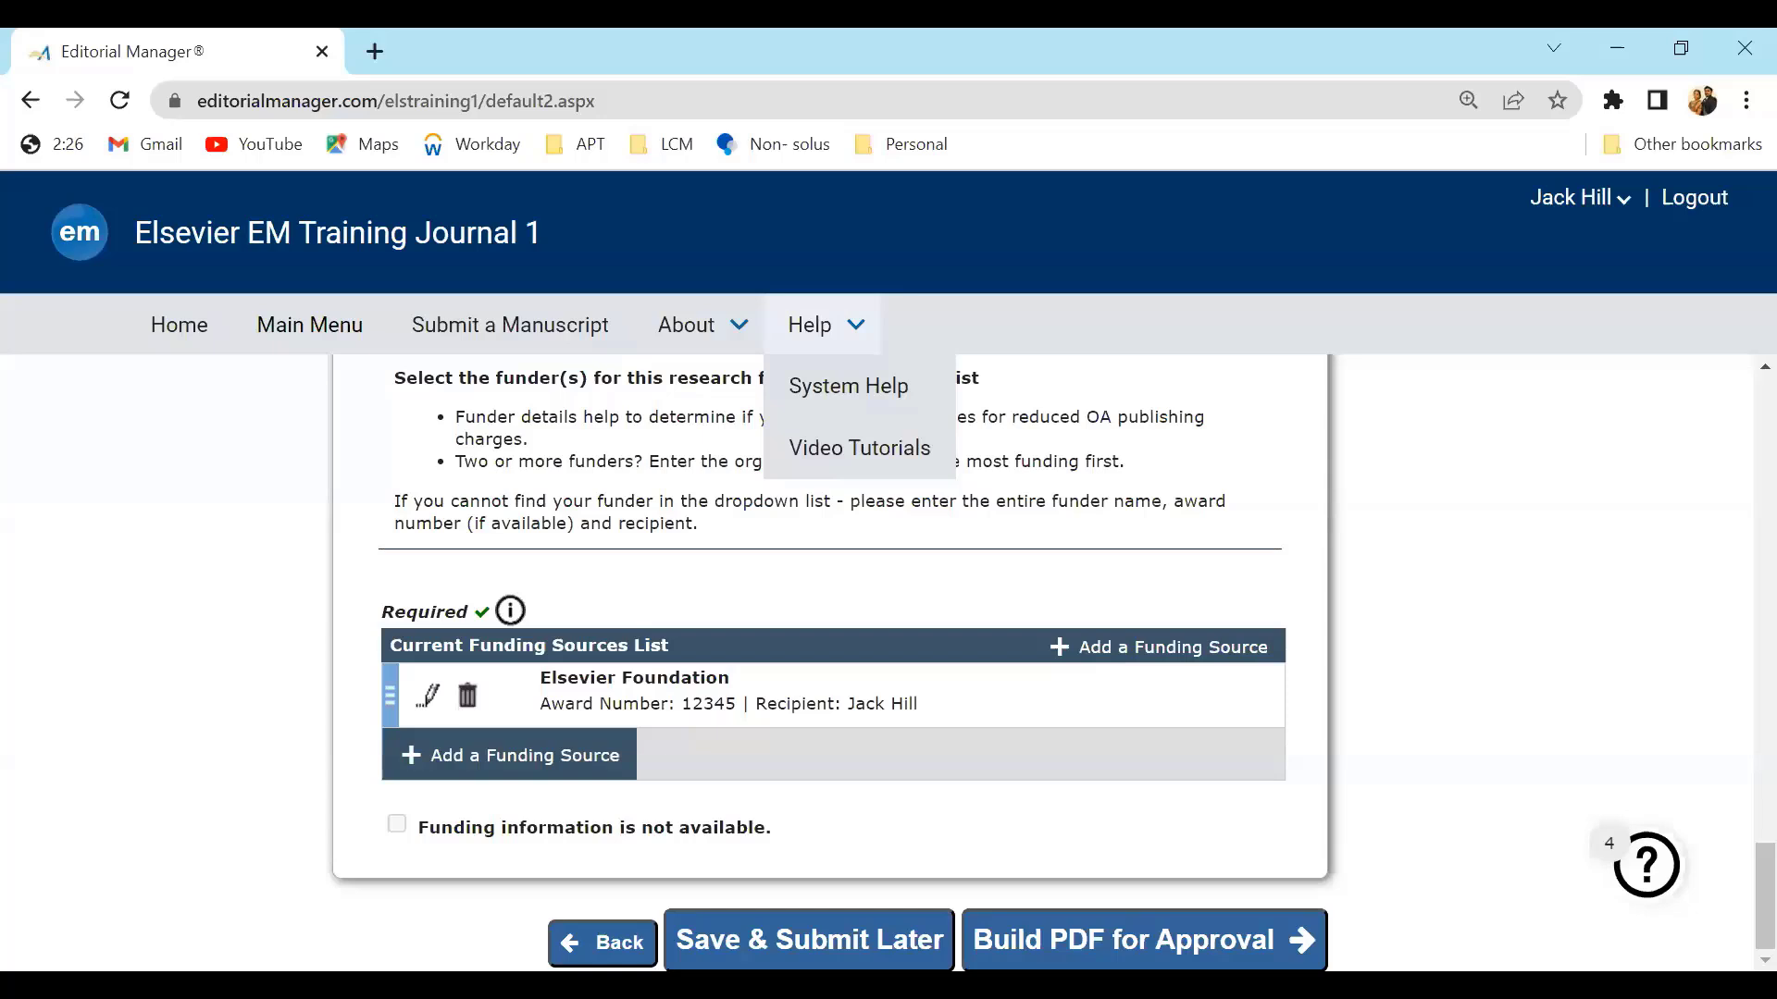
{"action": "left_click", "coordinate": [861, 940]}
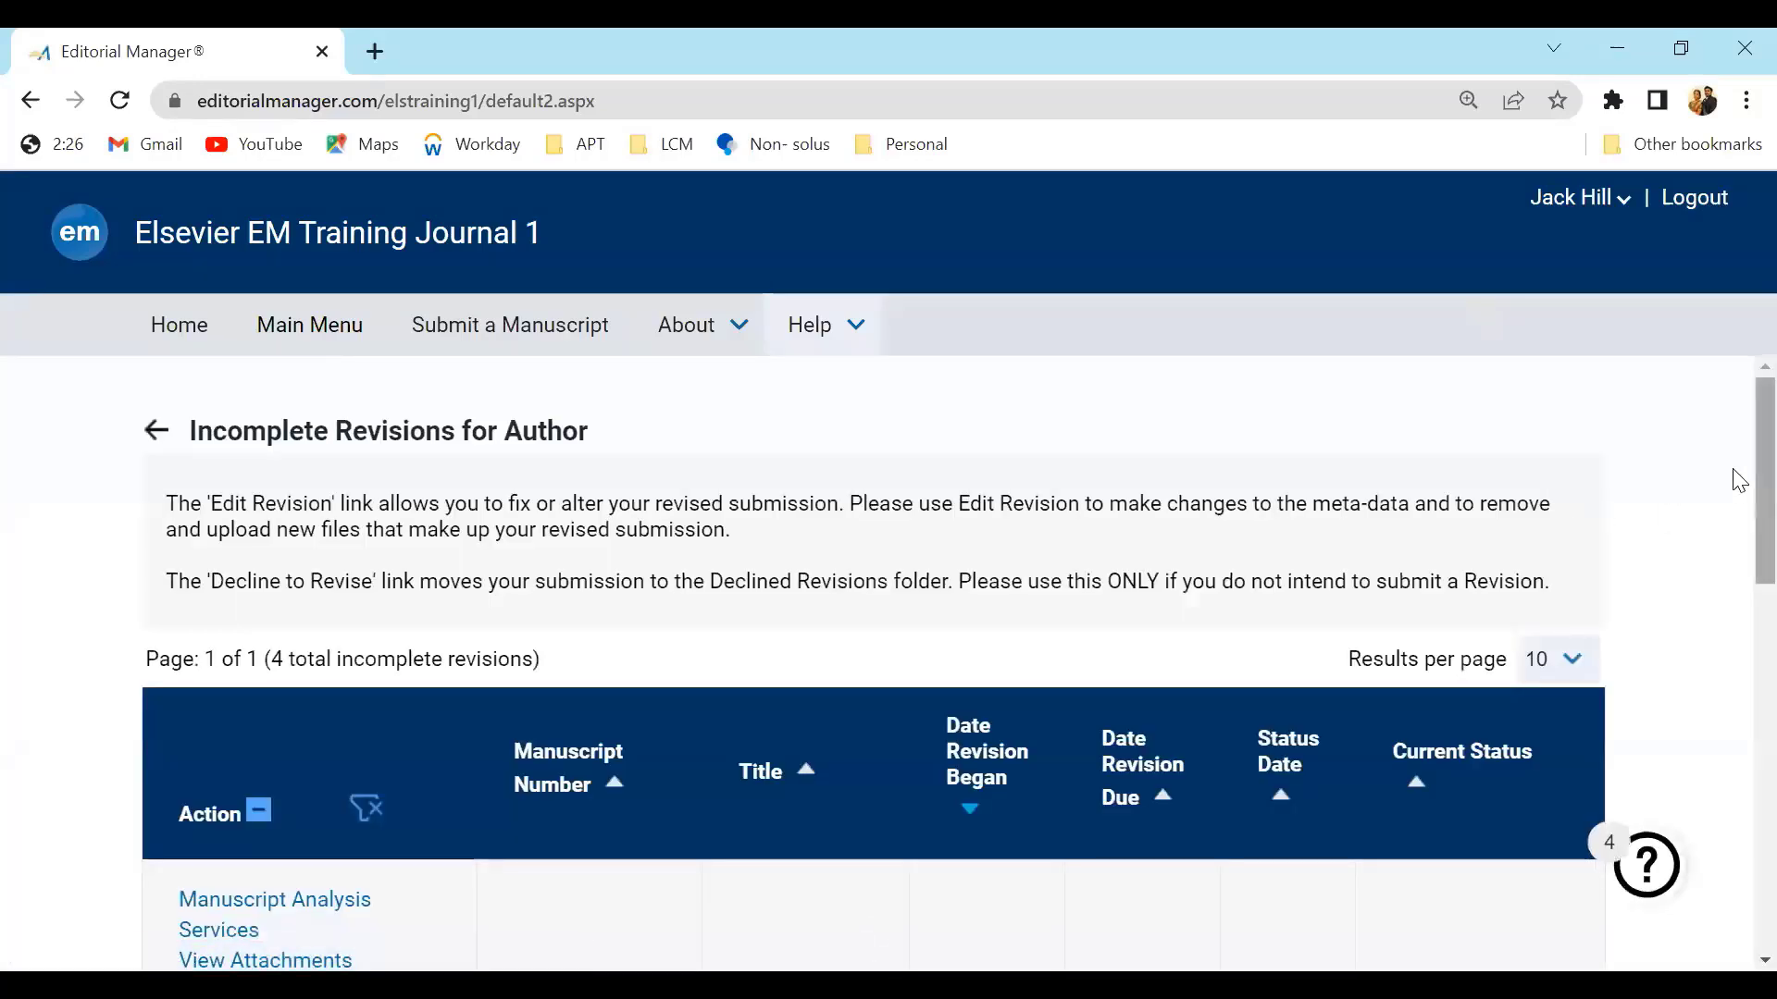
{"action": "scroll", "coordinate": [1733, 504], "scroll_direction": "down", "scroll_amount": 1}
{"action": "scroll", "coordinate": [1733, 504], "scroll_direction": "up", "scroll_amount": 1}
{"action": "left_click_drag", "start_coordinate": [658, 440], "coordinate": [153, 428]}
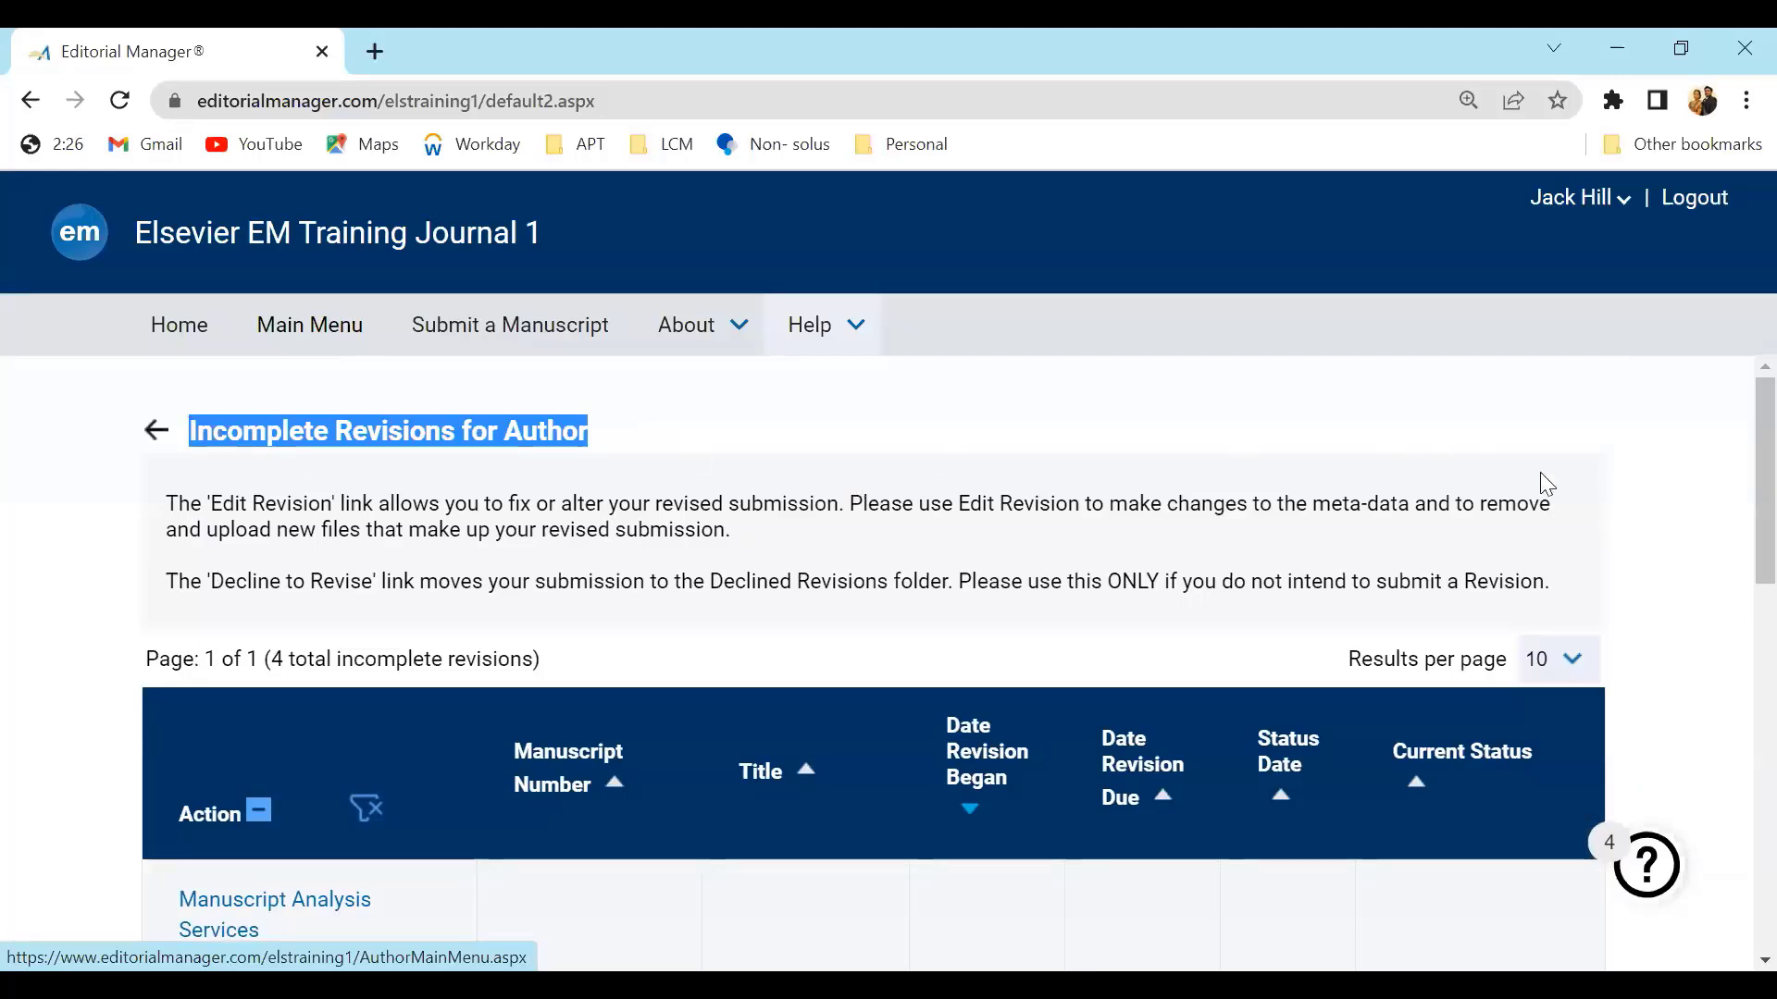
Reopen the Research on Autoimmunity revision for editing and jump to the Manuscript Data step
{"action": "scroll", "coordinate": [1733, 615], "scroll_direction": "down", "scroll_amount": 4}
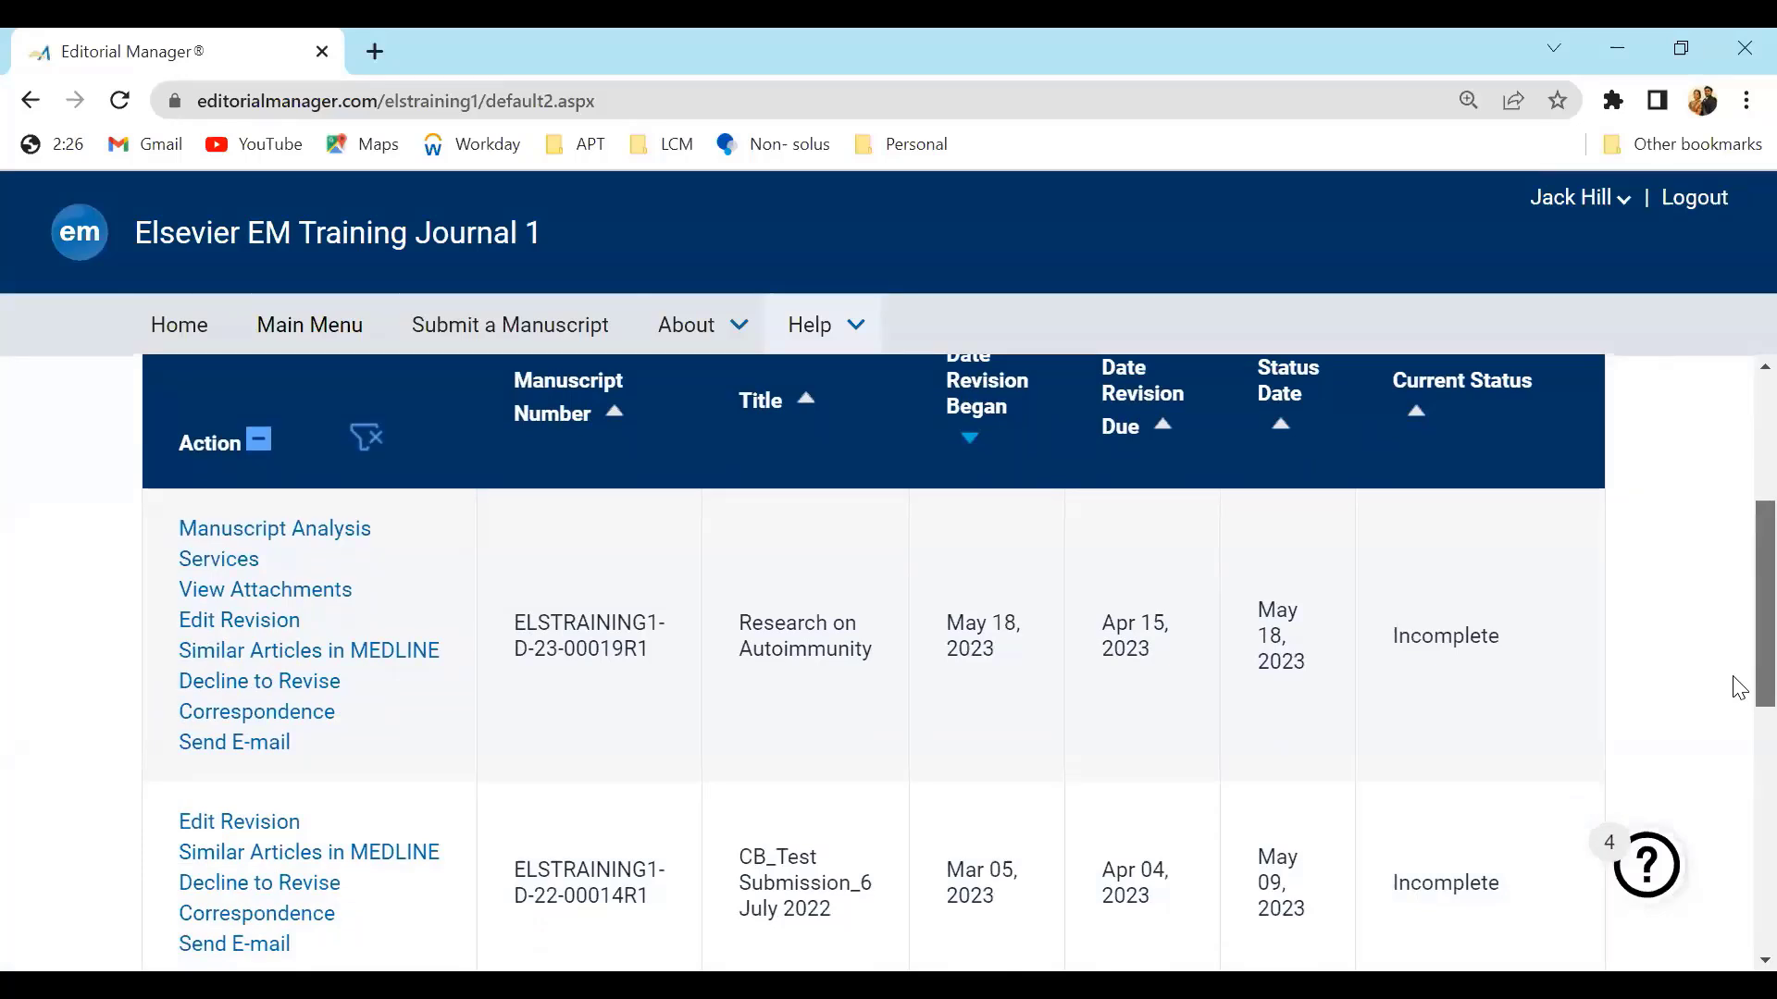
{"action": "left_click", "coordinate": [241, 634]}
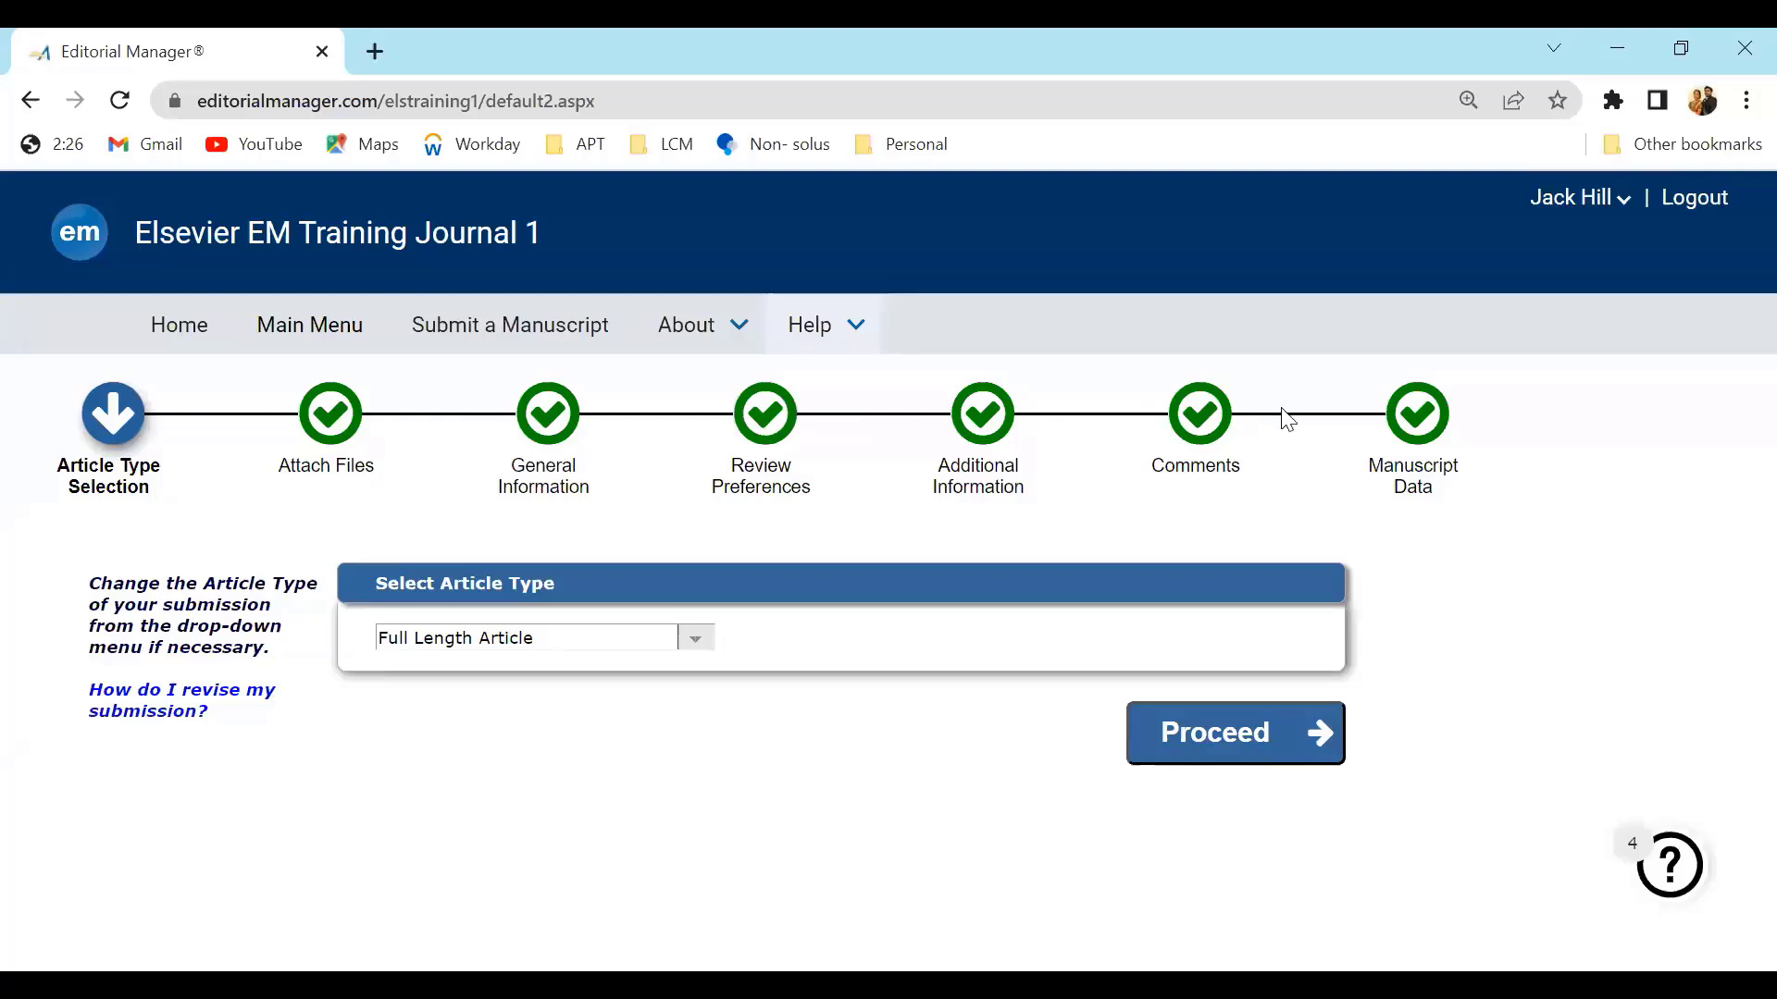
{"action": "left_click", "coordinate": [1426, 426]}
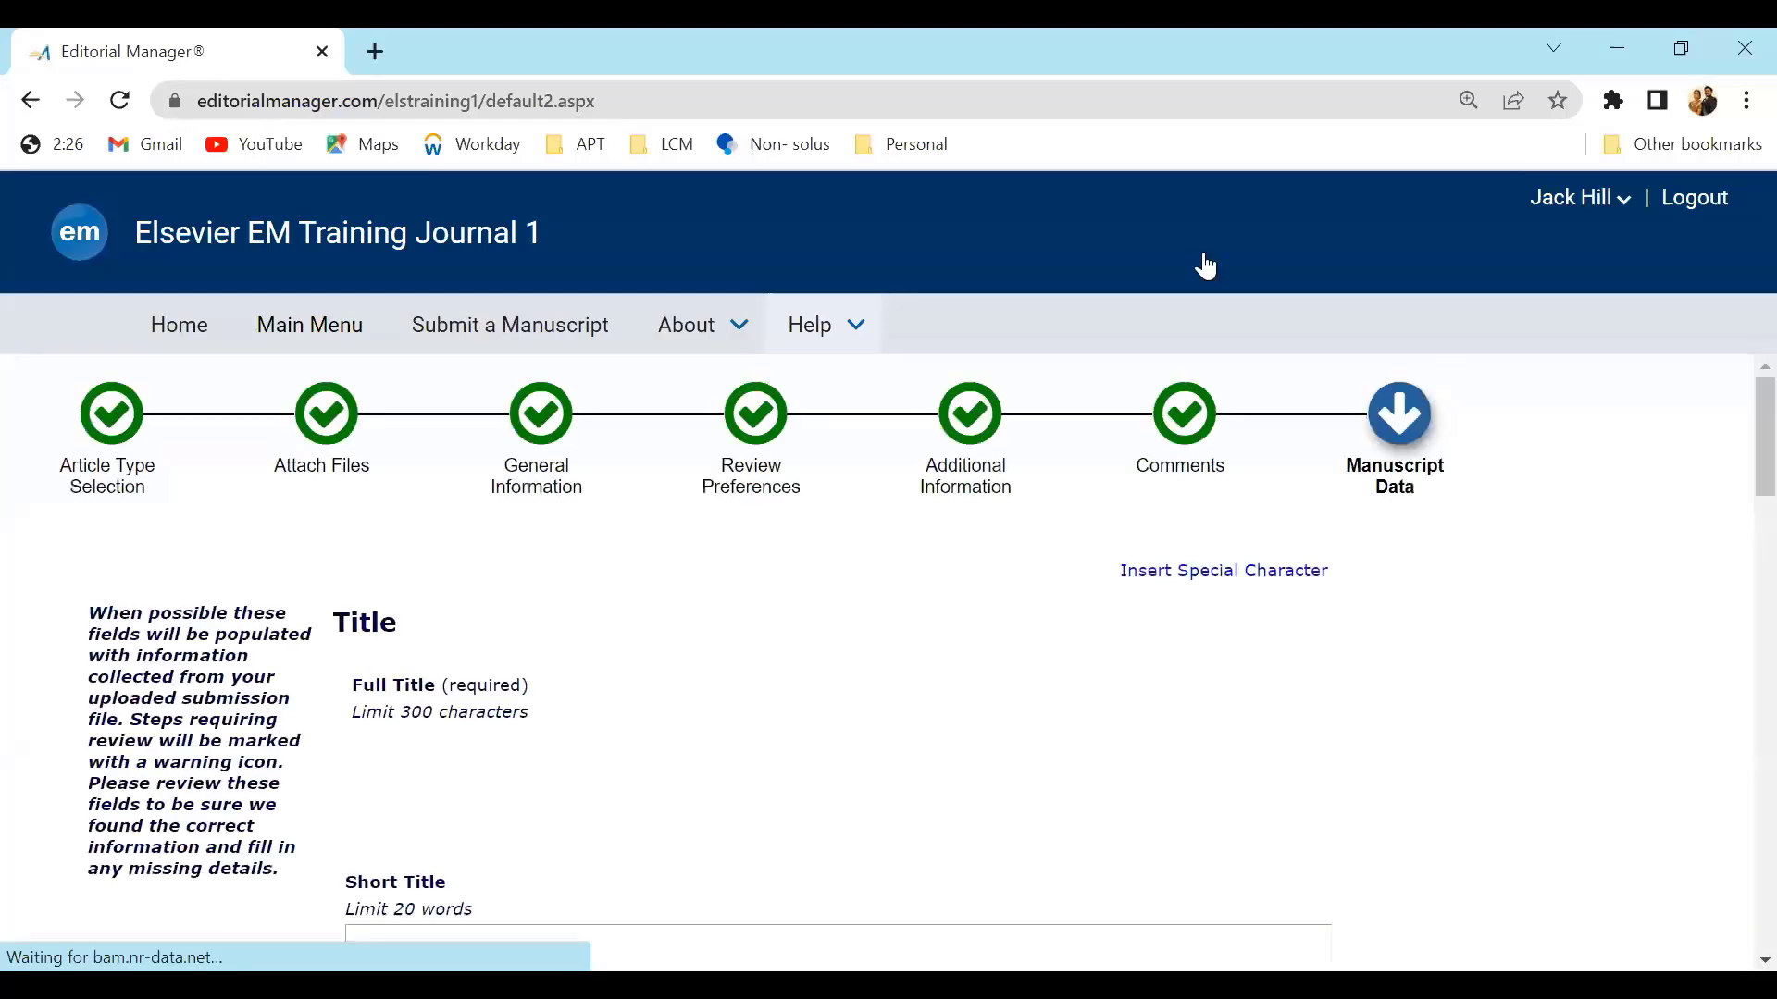
Build the revision PDF for approval
{"action": "scroll", "coordinate": [1733, 693], "scroll_direction": "down", "scroll_amount": 10}
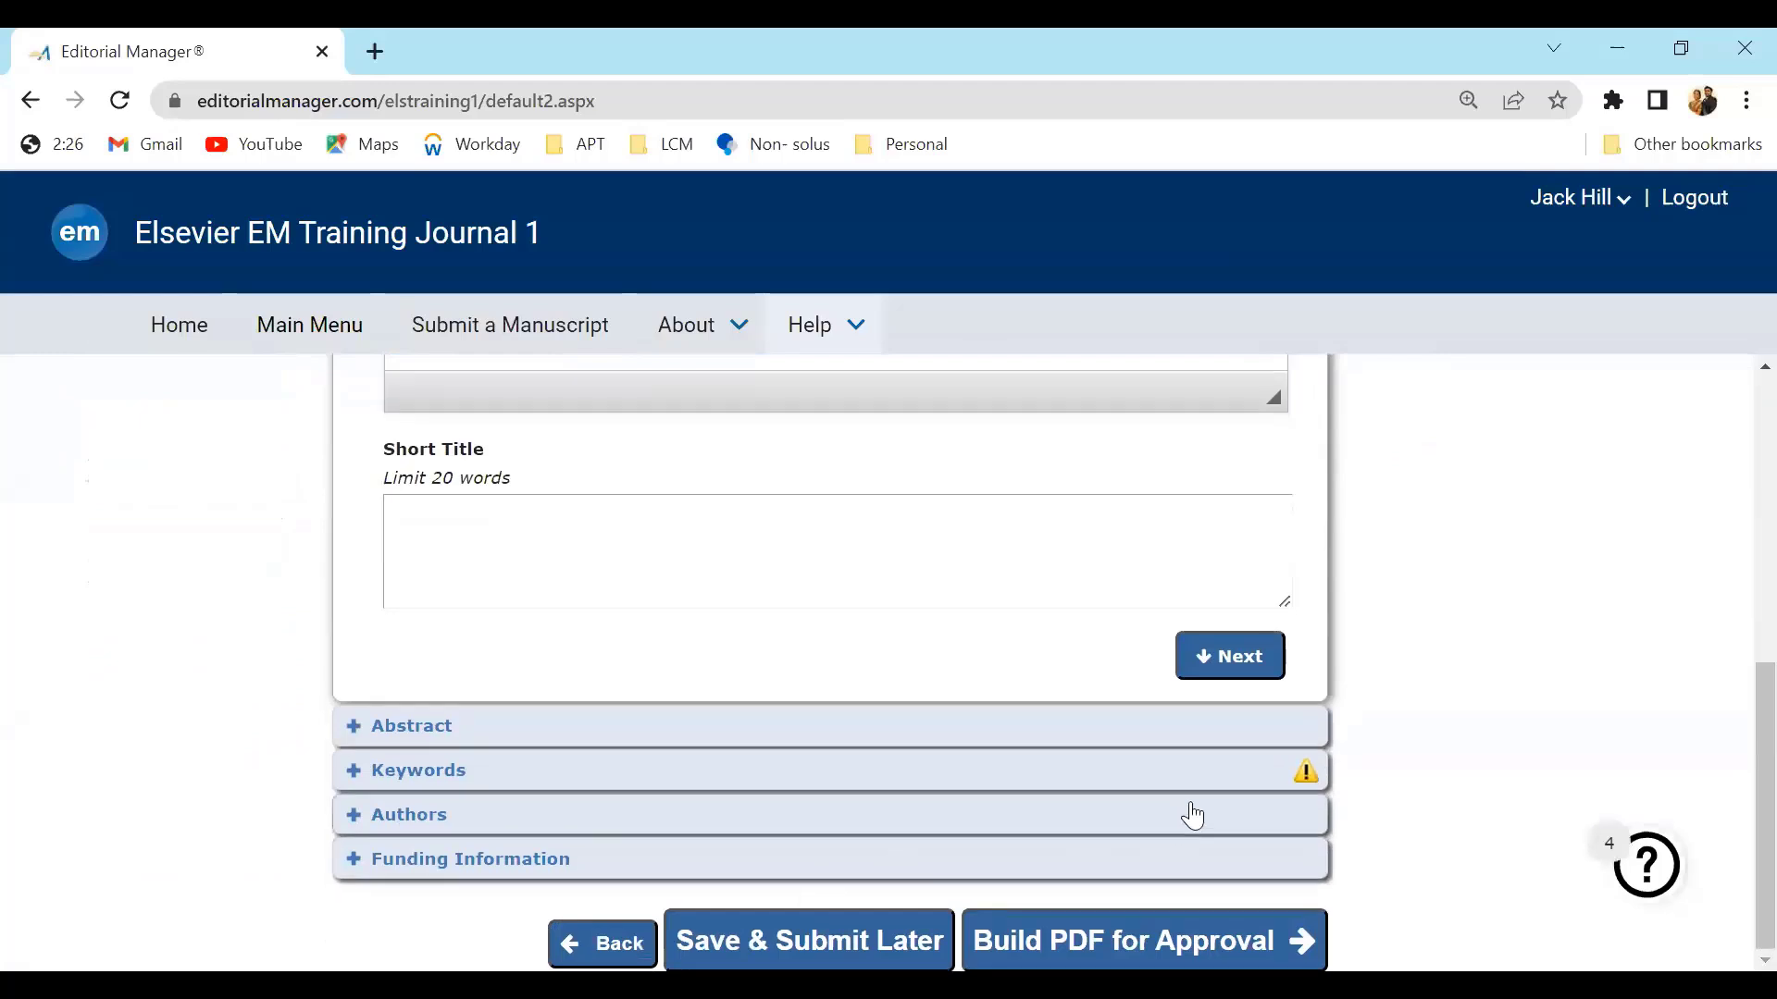
{"action": "left_click", "coordinate": [1305, 770]}
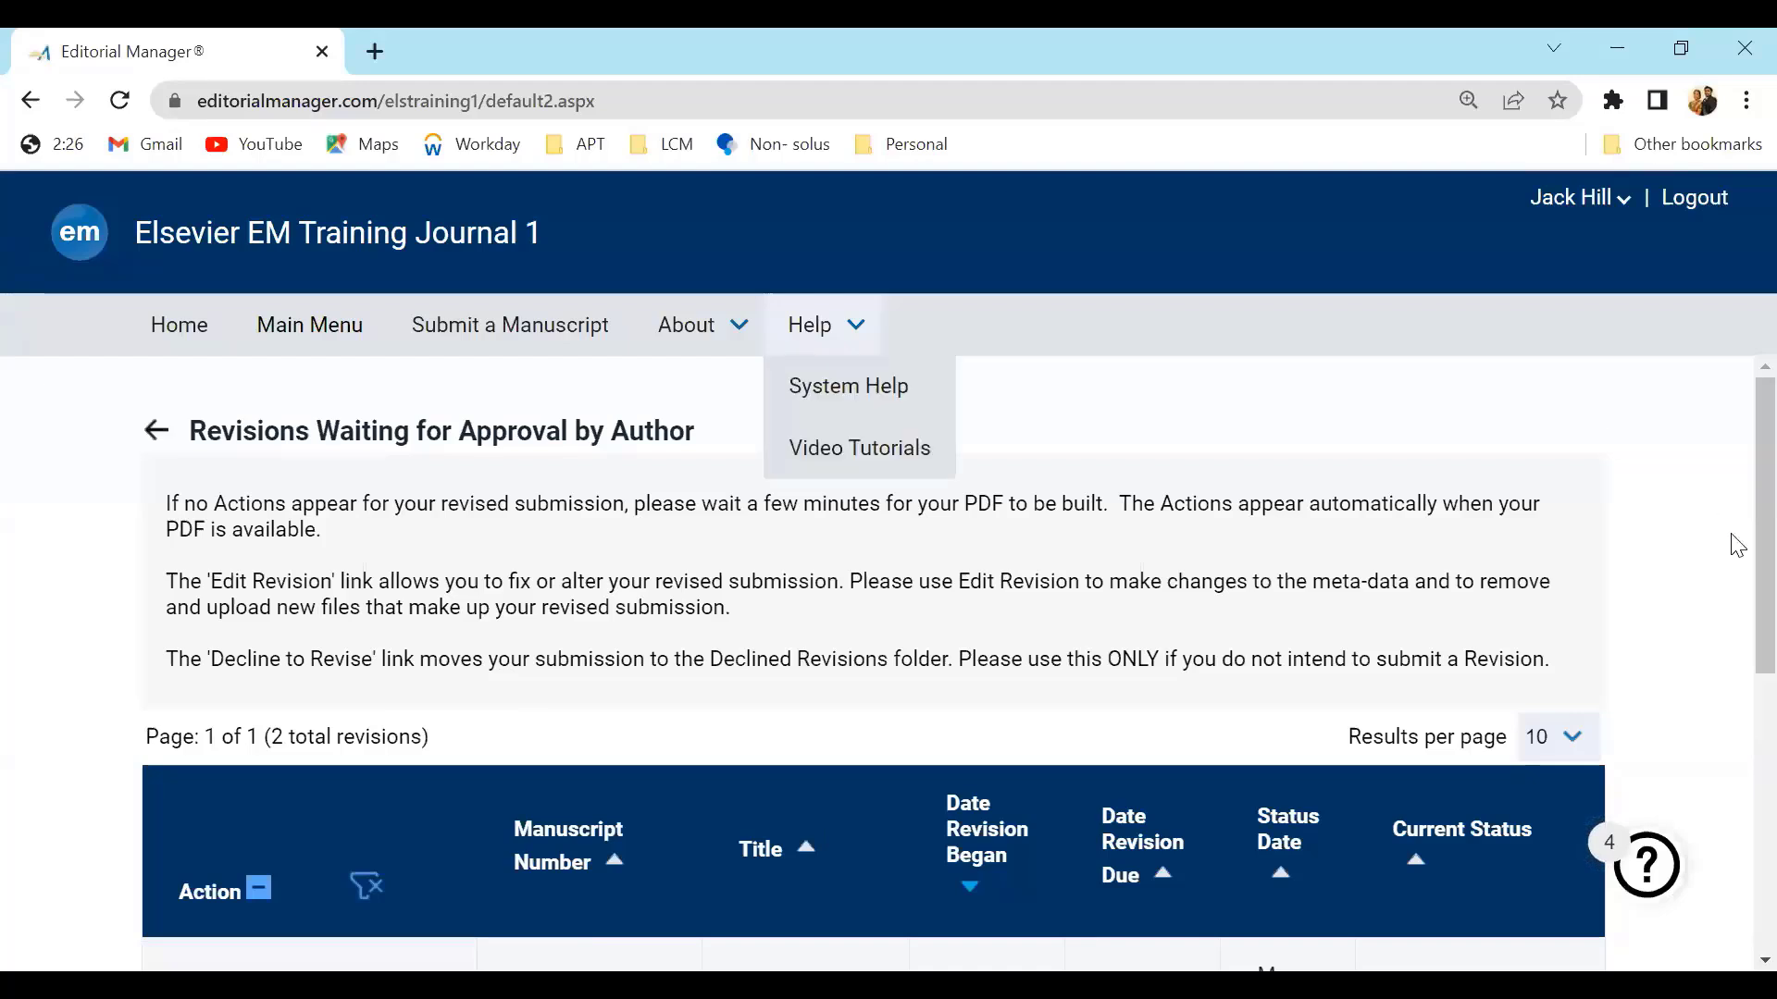
Open the built revision PDF of Research on Autoimmunity to review it
{"action": "scroll", "coordinate": [1736, 648], "scroll_direction": "down", "scroll_amount": 2}
{"action": "scroll", "coordinate": [1739, 686], "scroll_direction": "down", "scroll_amount": 1}
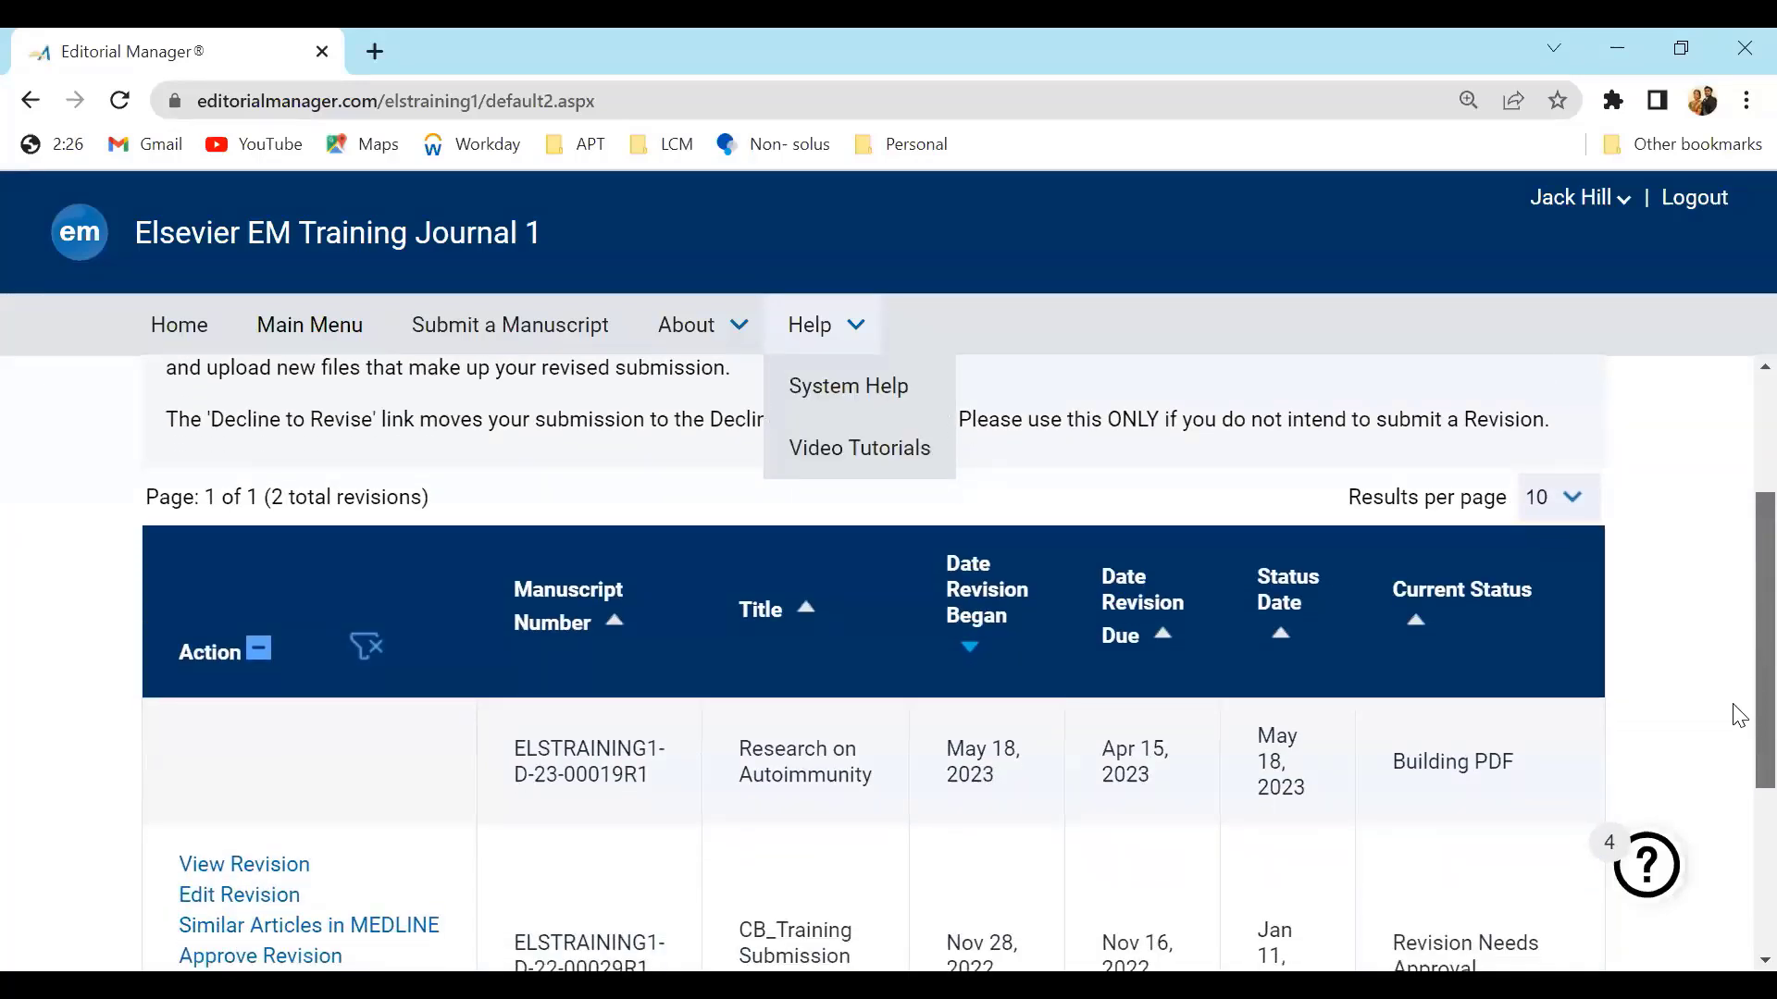
{"action": "scroll", "coordinate": [1737, 714], "scroll_direction": "down", "scroll_amount": 1}
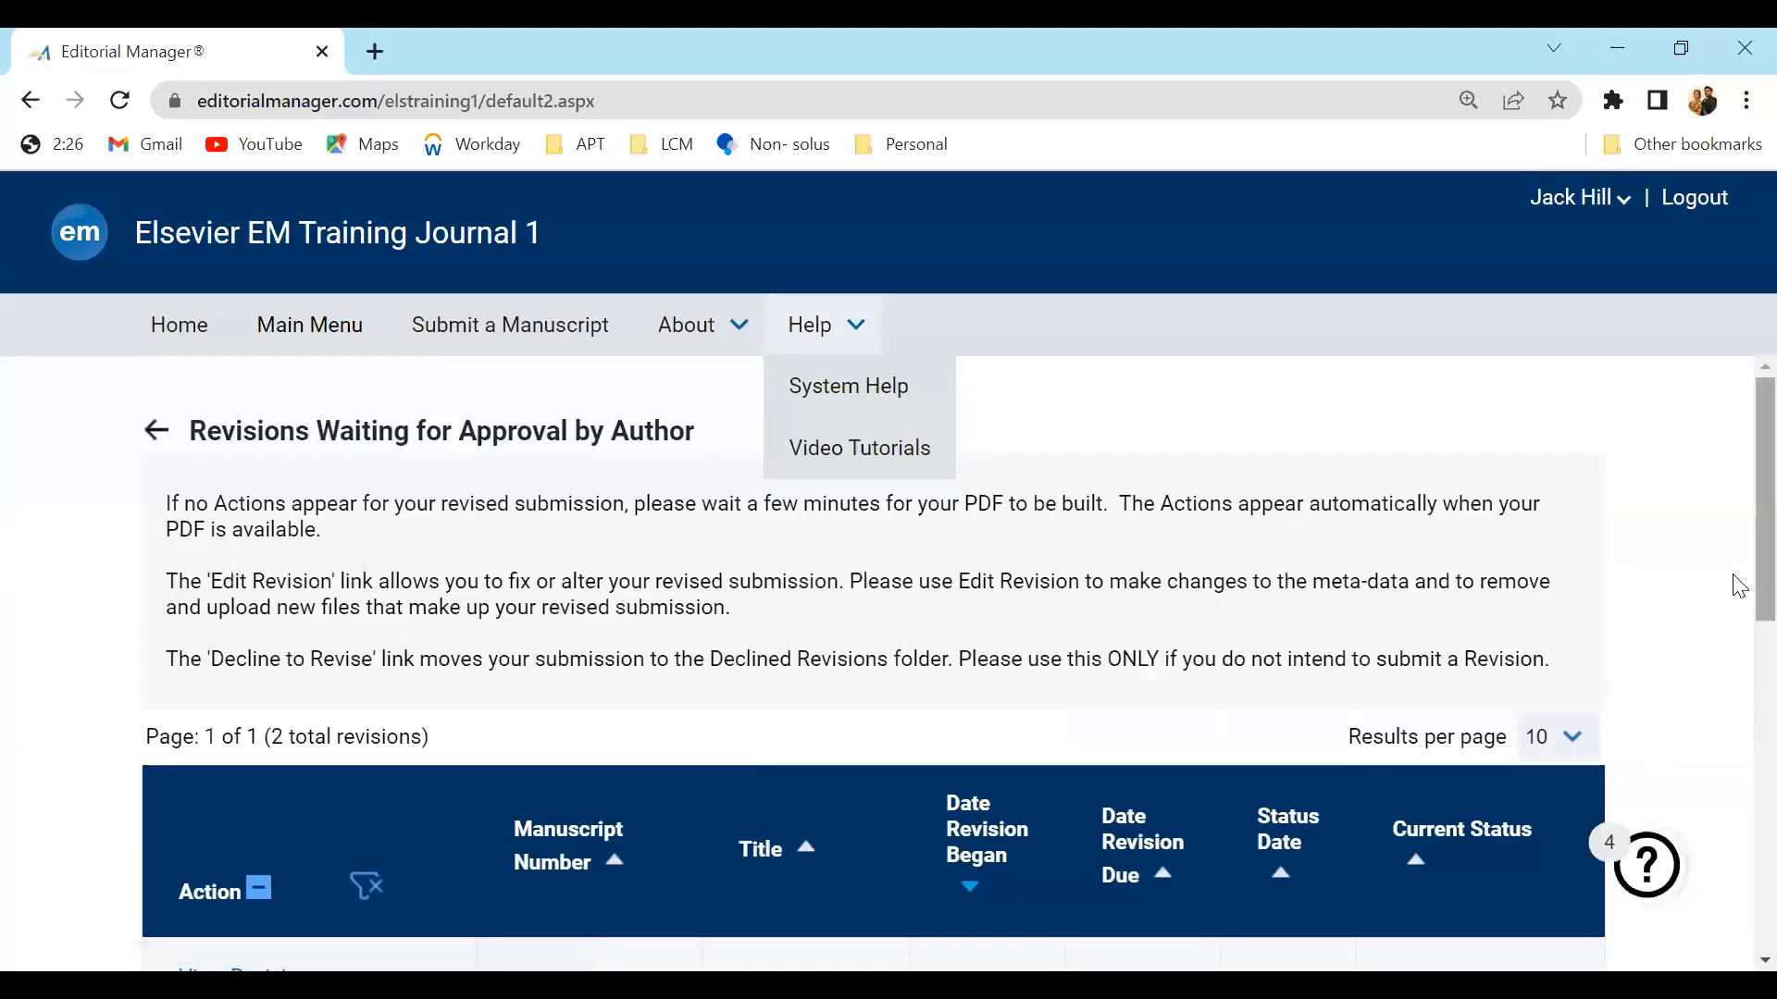
{"action": "scroll", "coordinate": [1738, 696], "scroll_direction": "down", "scroll_amount": 6}
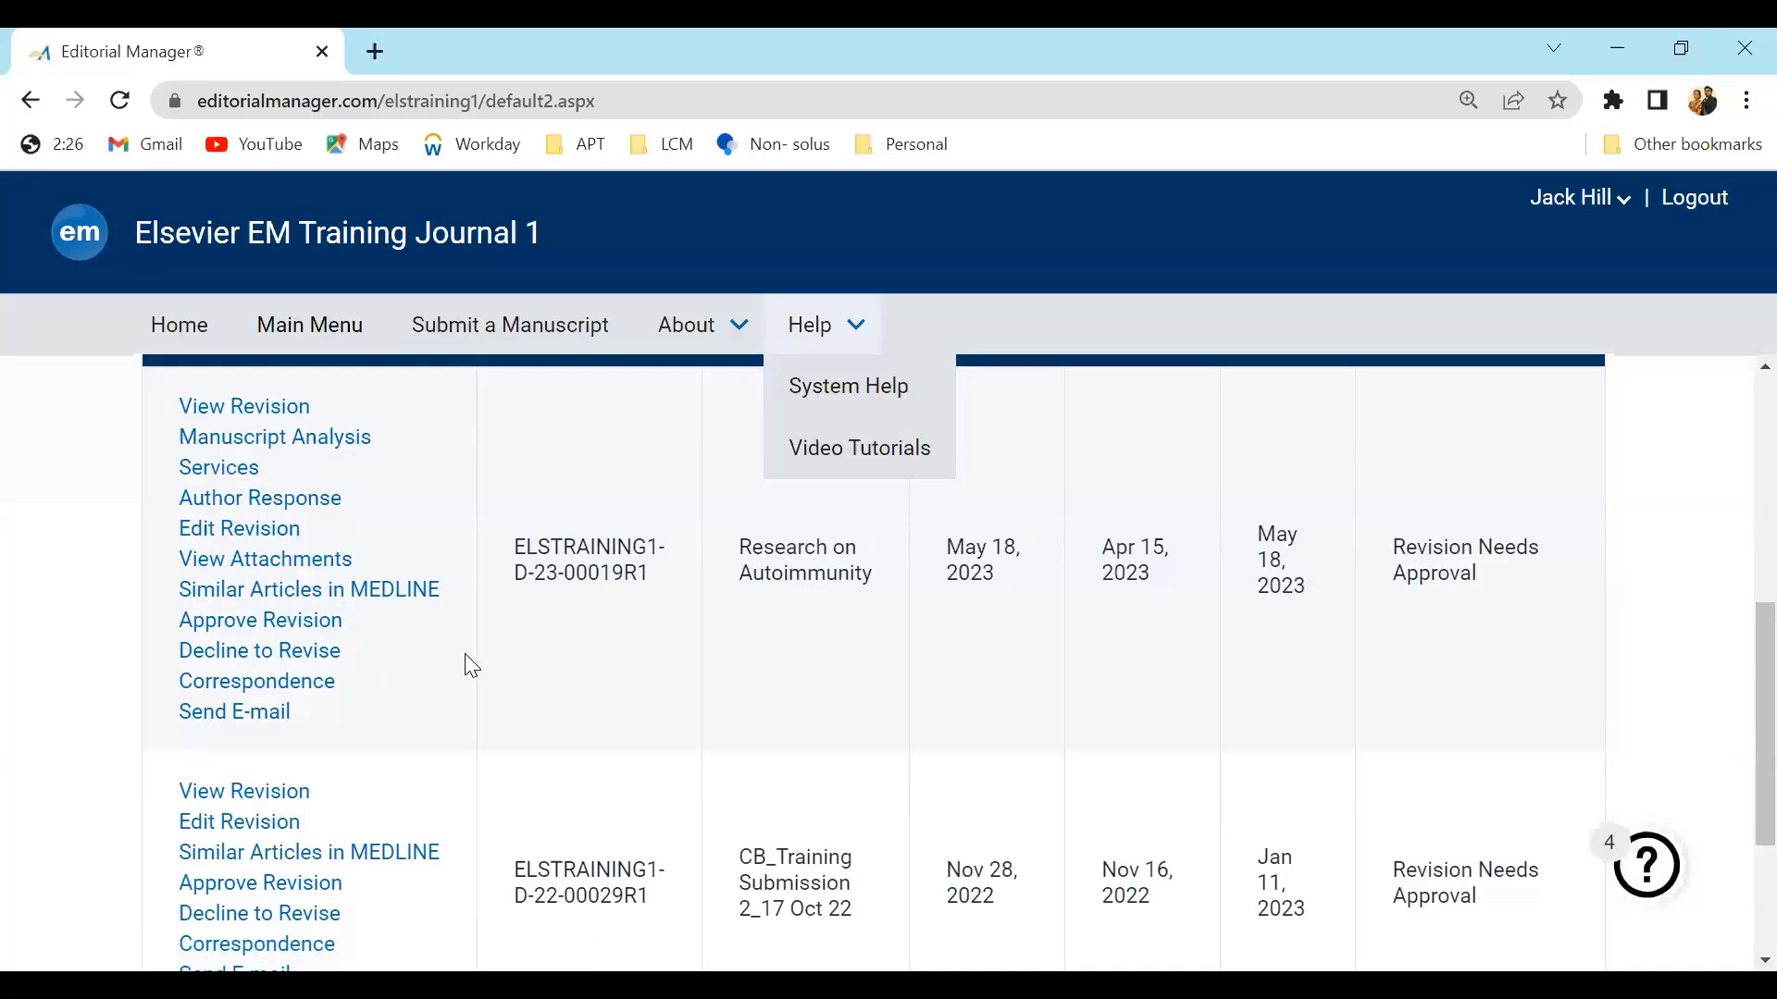
{"action": "left_click", "coordinate": [267, 634]}
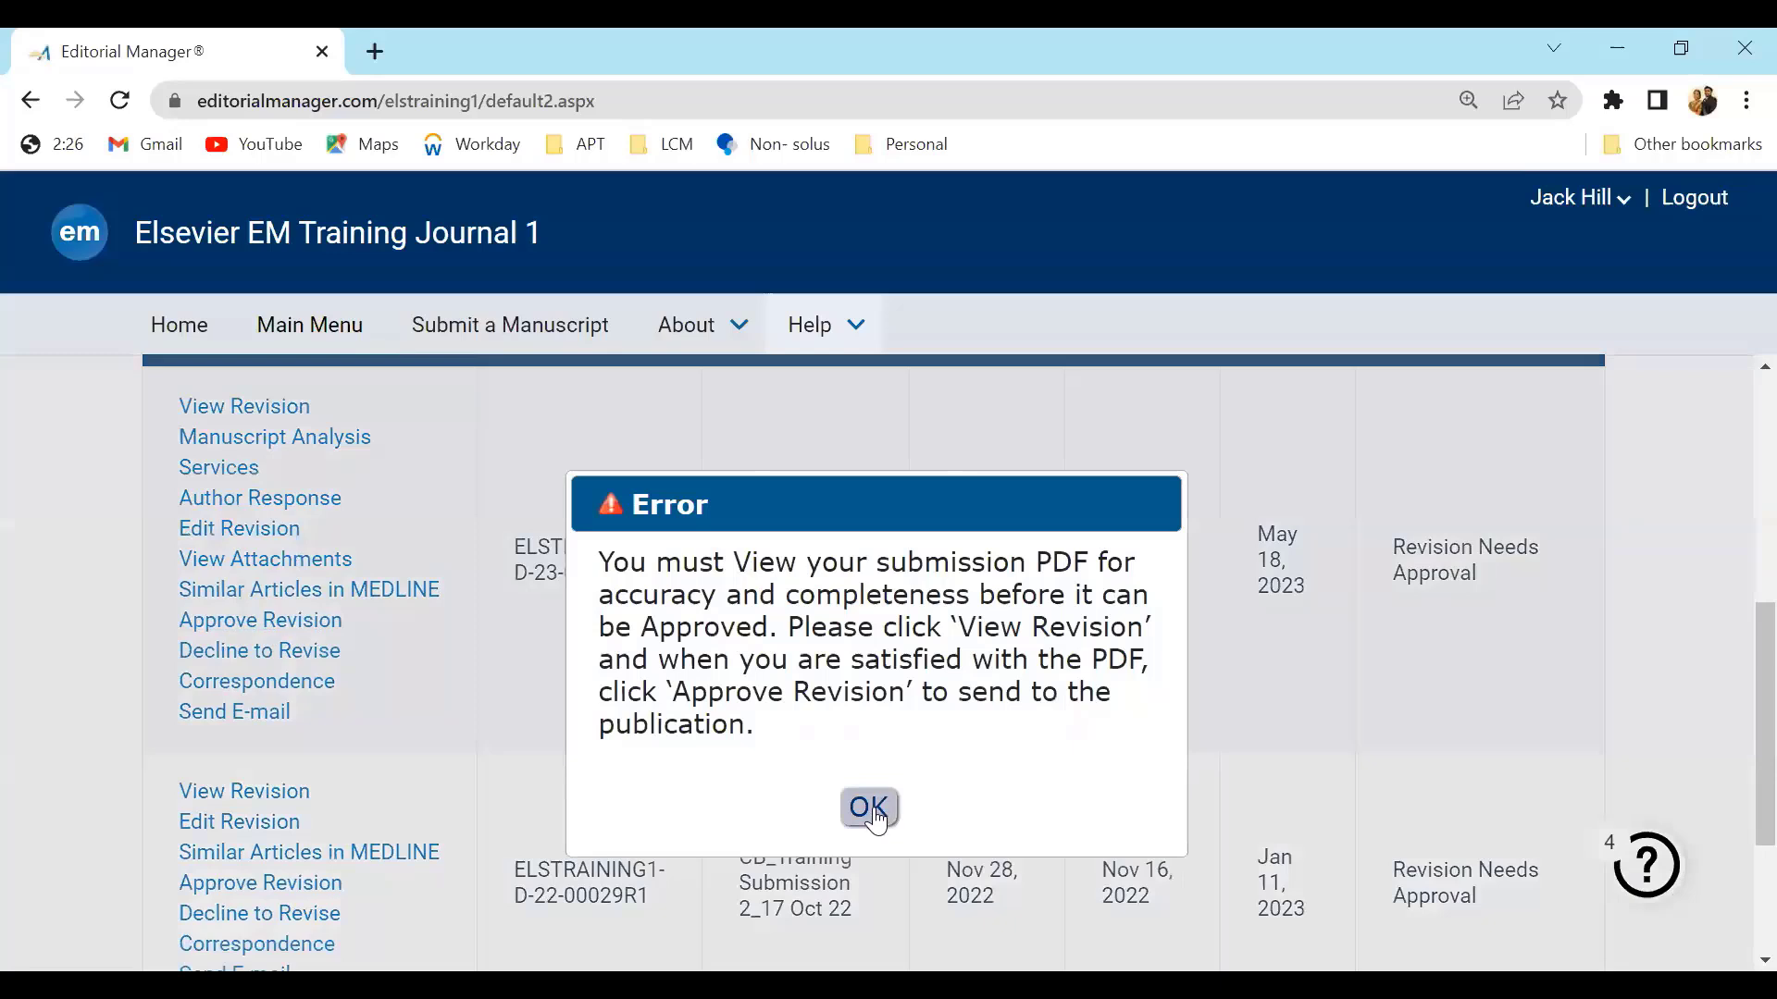
{"action": "left_click", "coordinate": [871, 809]}
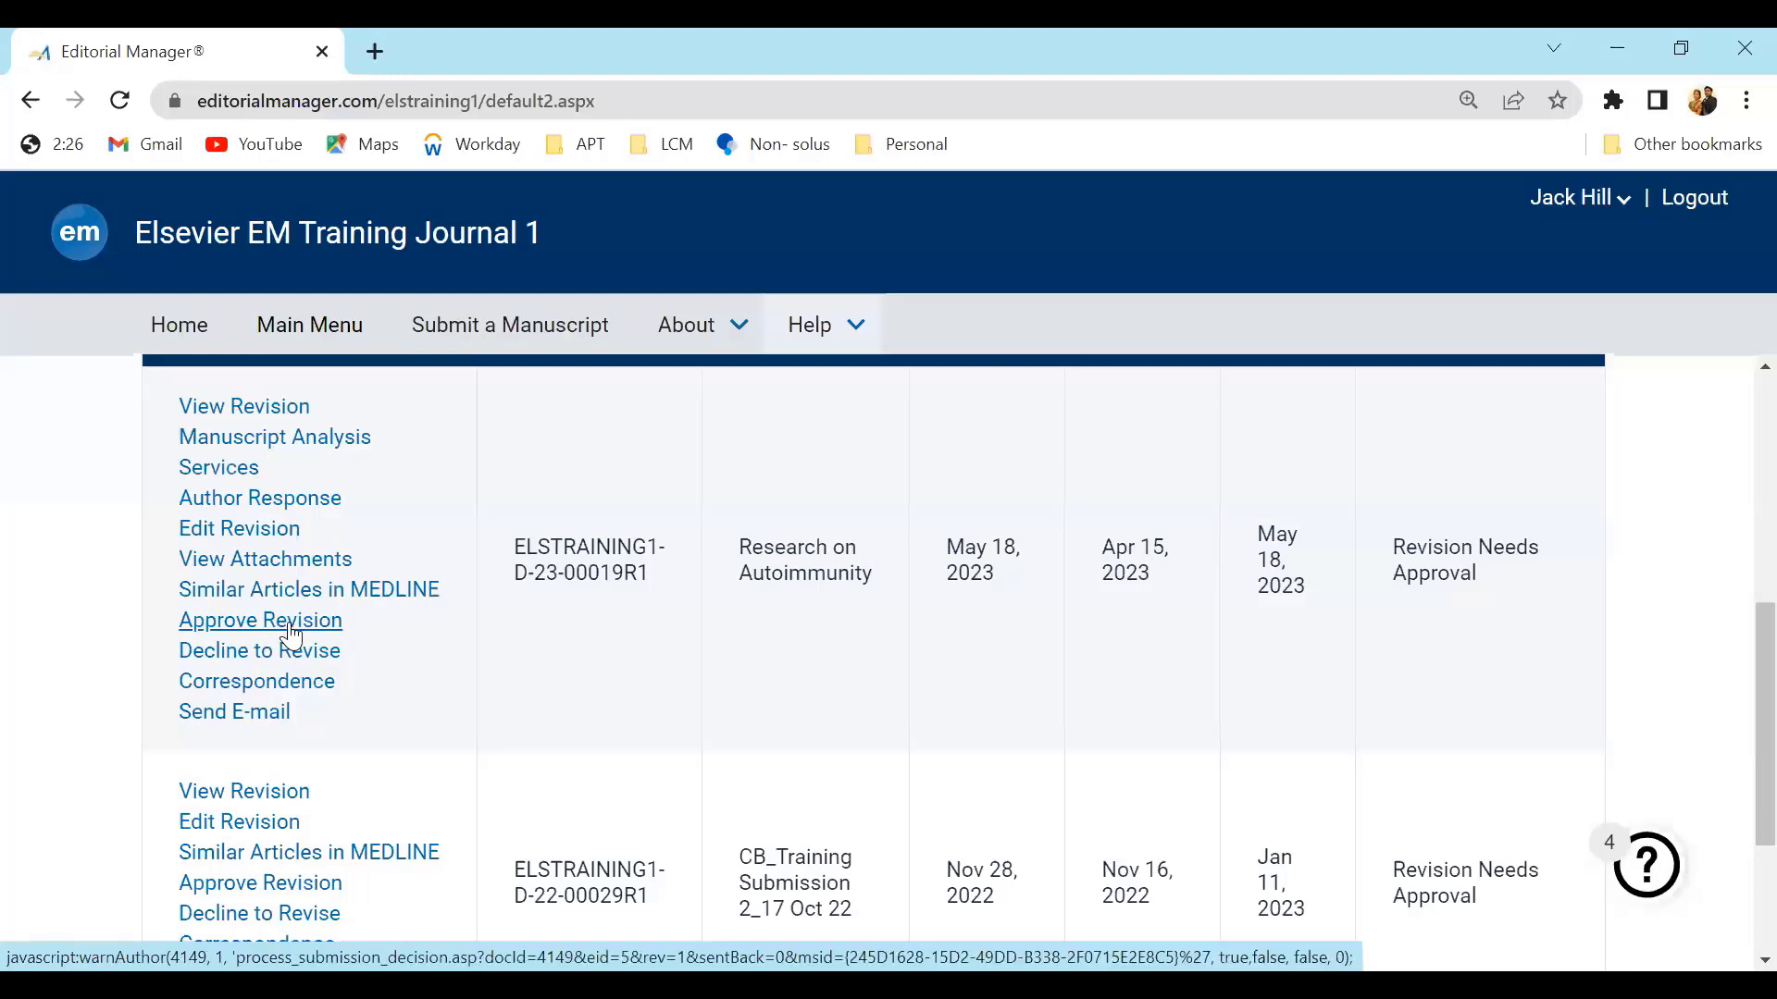
{"action": "left_click", "coordinate": [277, 418]}
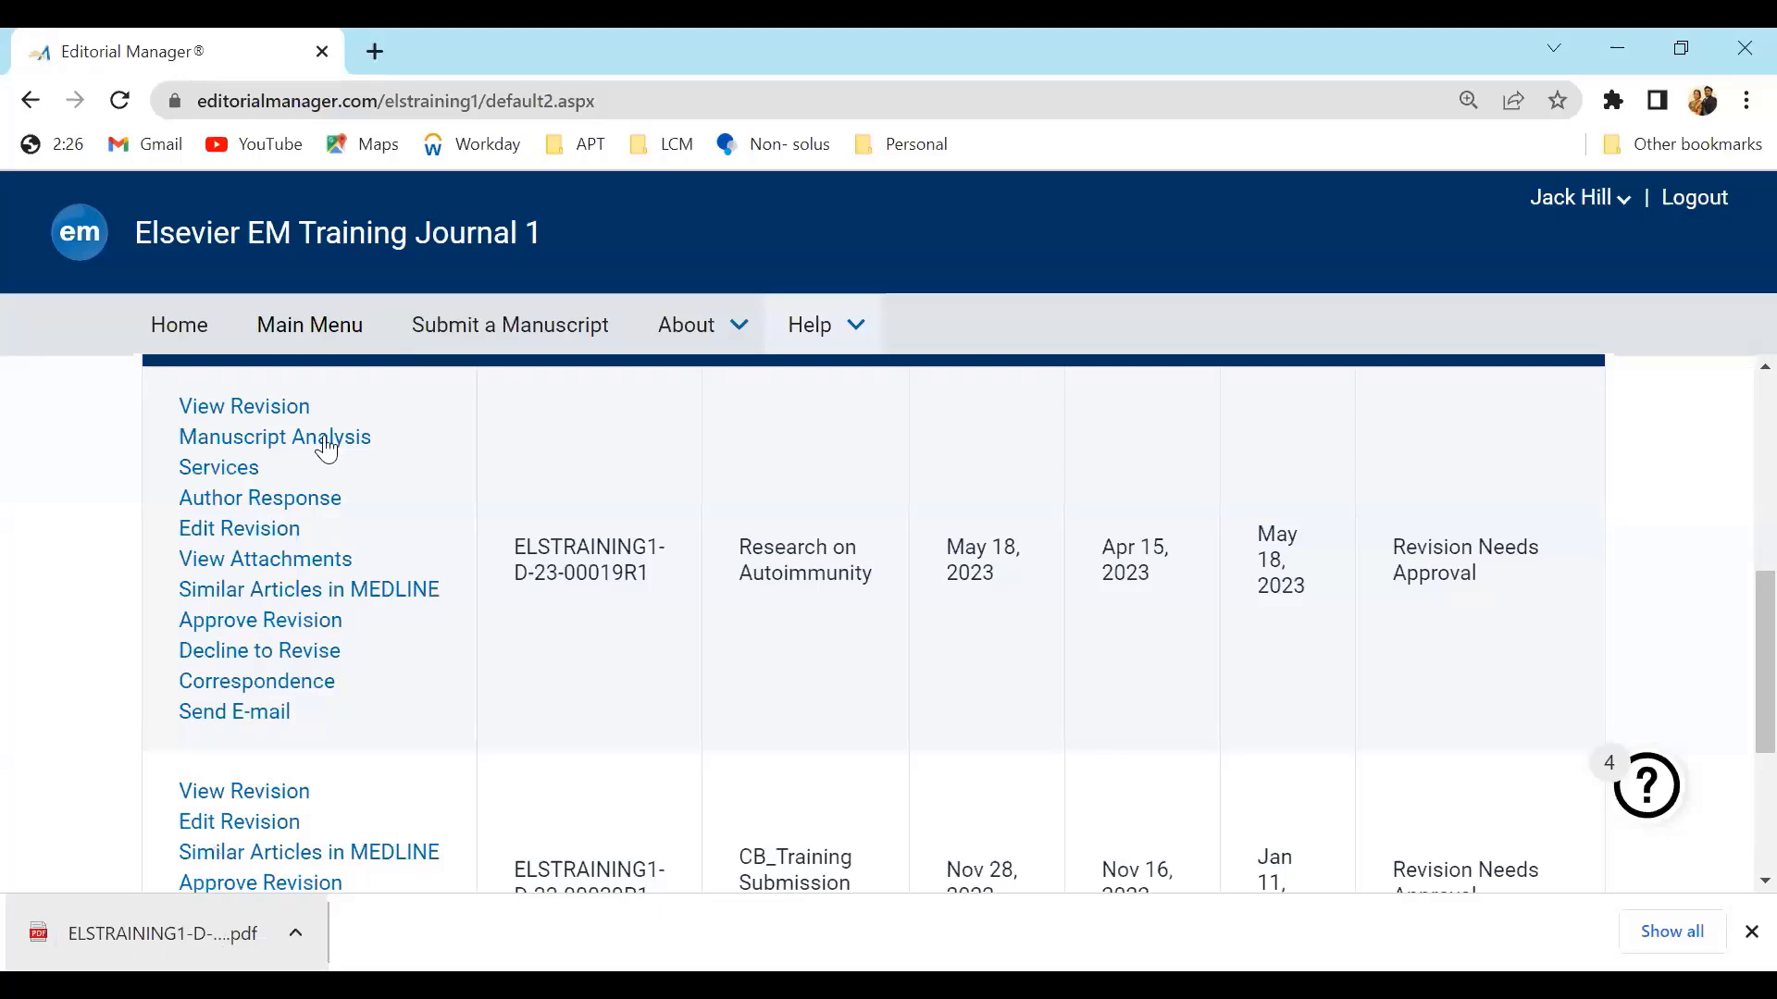
Approve the Research on Autoimmunity revision and confirm the approval
{"action": "left_click", "coordinate": [277, 622]}
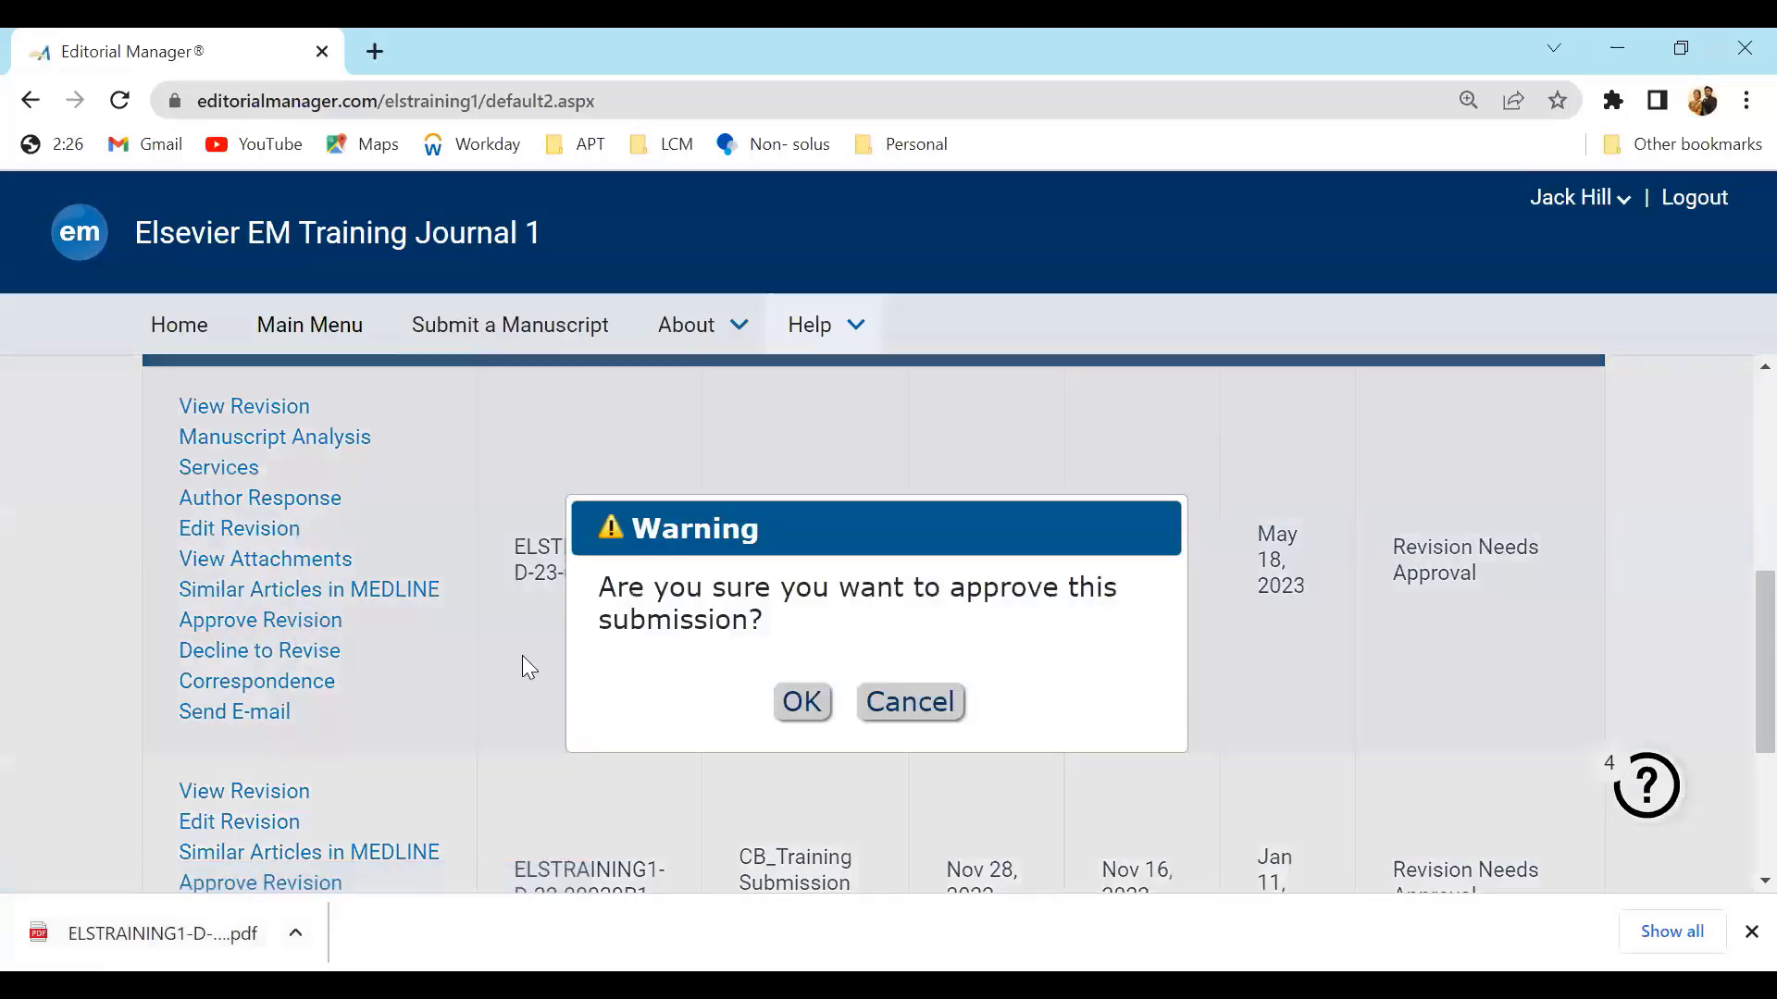
{"action": "left_click", "coordinate": [801, 703]}
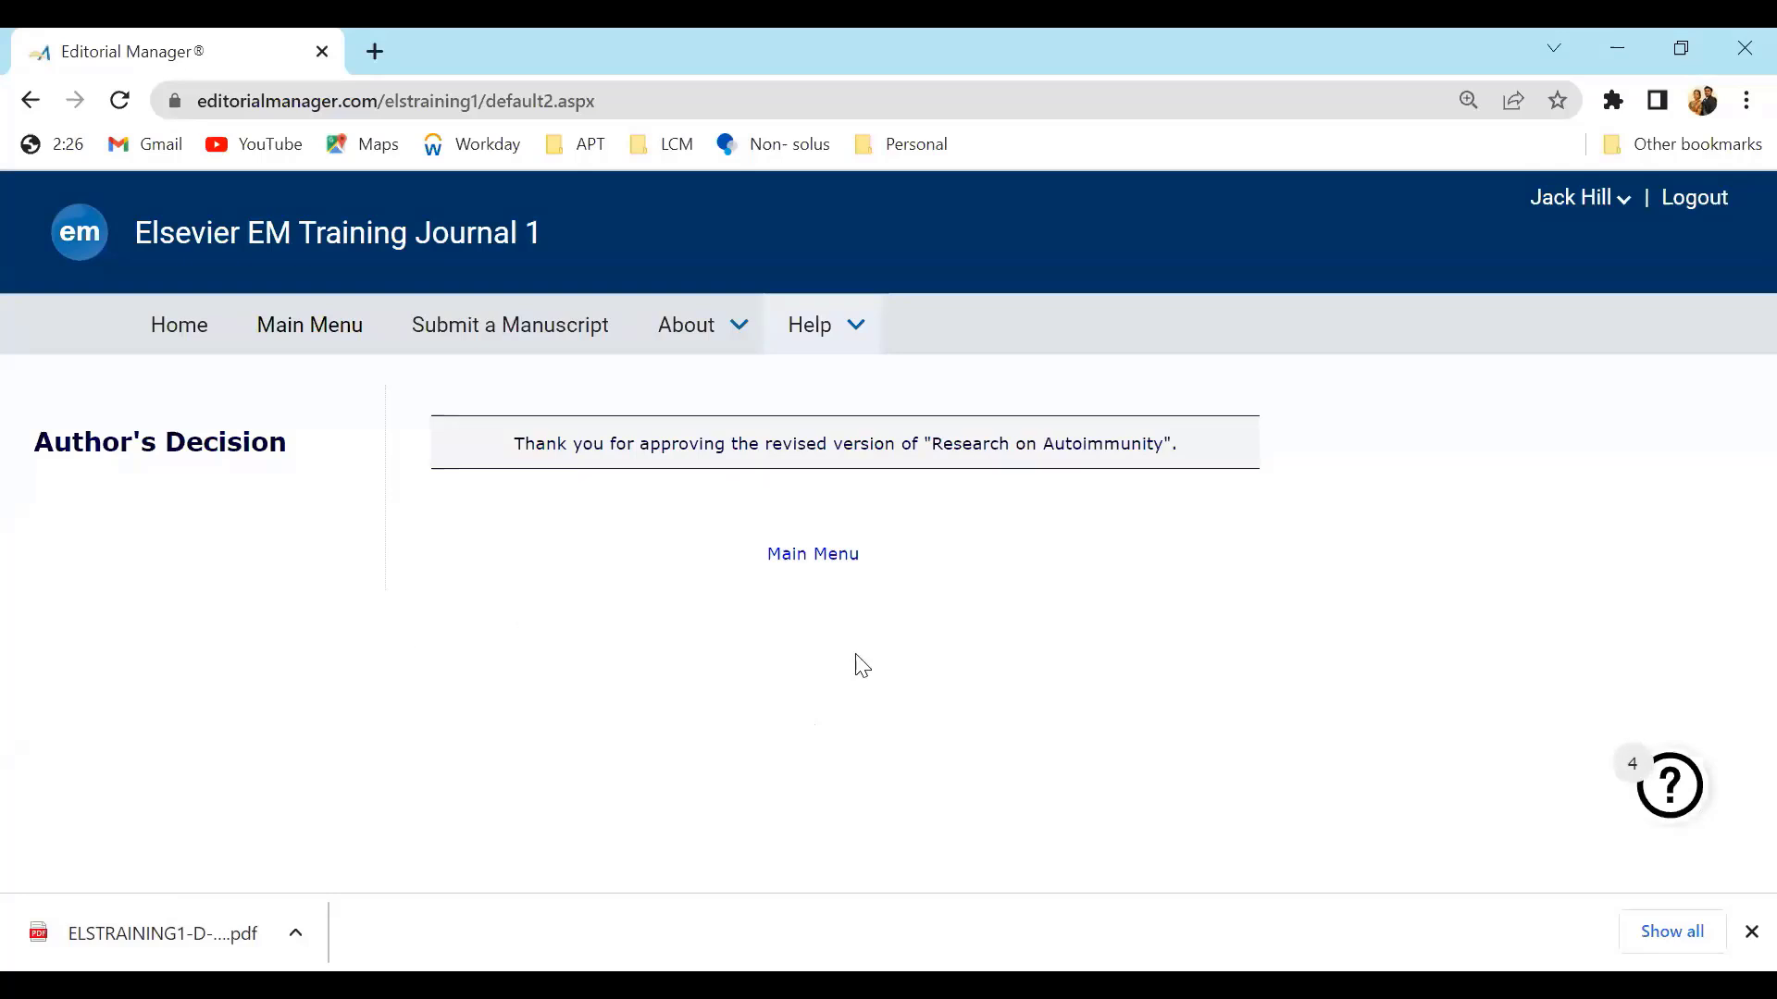
Return to the main menu and locate the Revisions Being Processed folder
{"action": "left_click", "coordinate": [820, 558]}
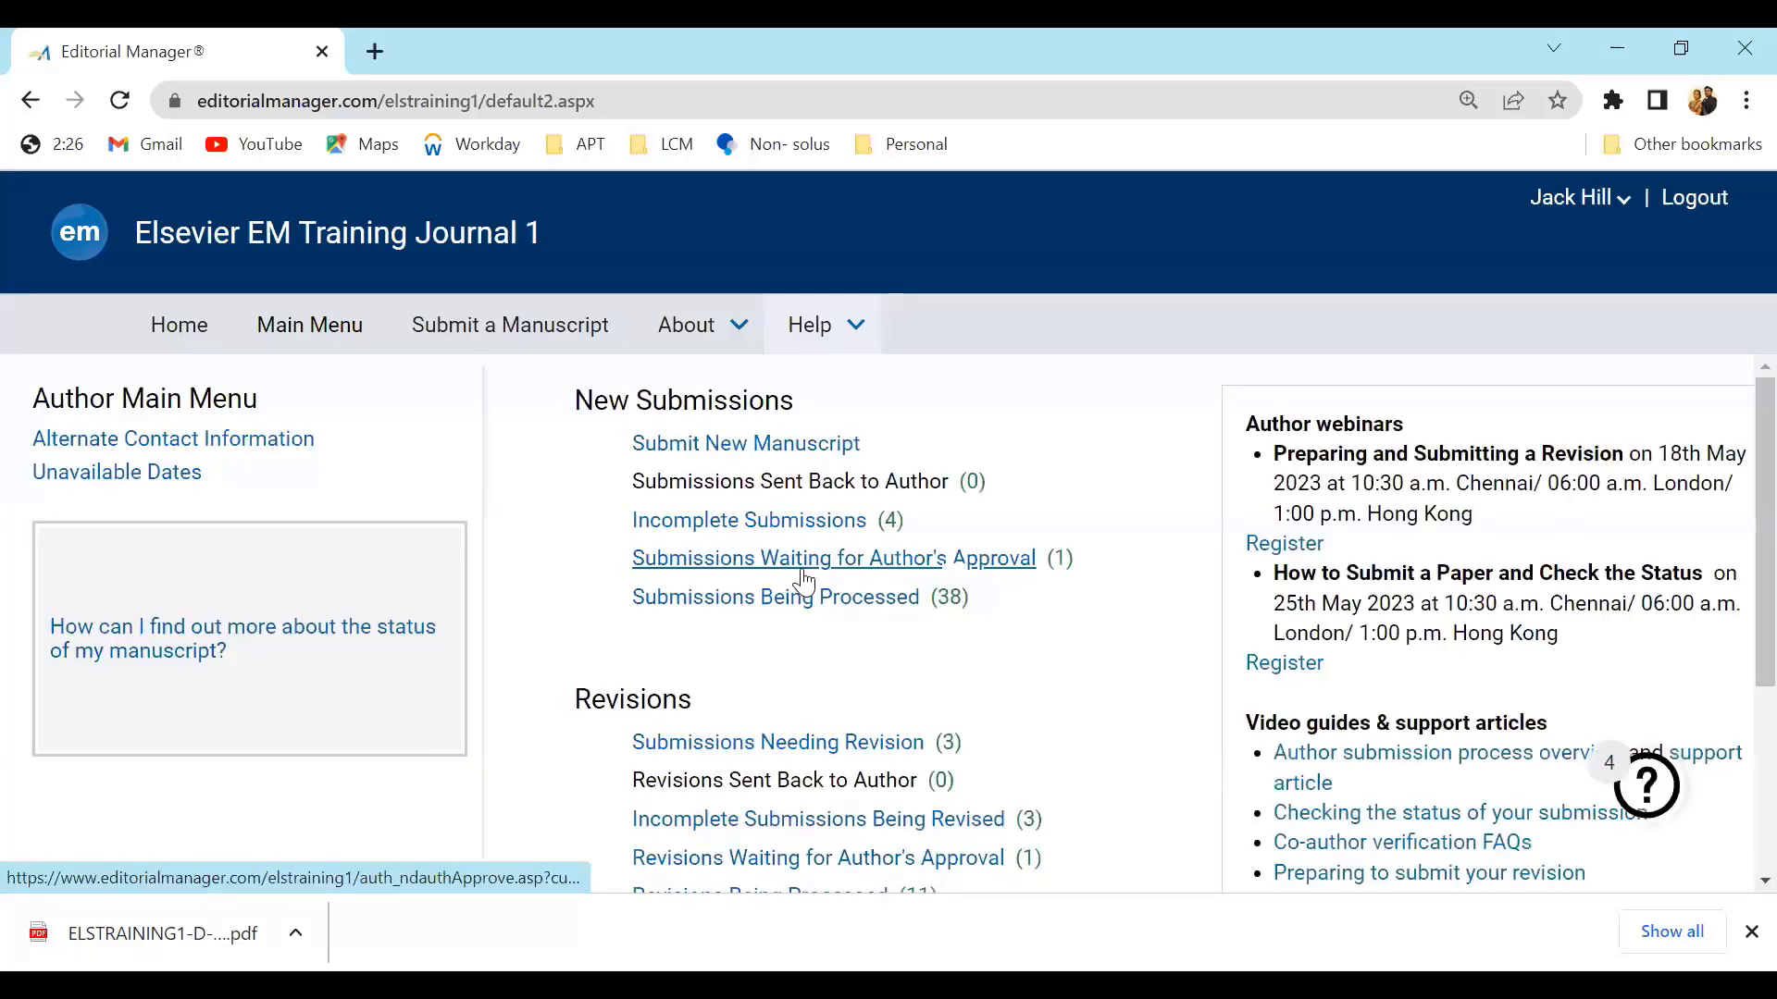
{"action": "scroll", "coordinate": [787, 875], "scroll_direction": "down", "scroll_amount": 2}
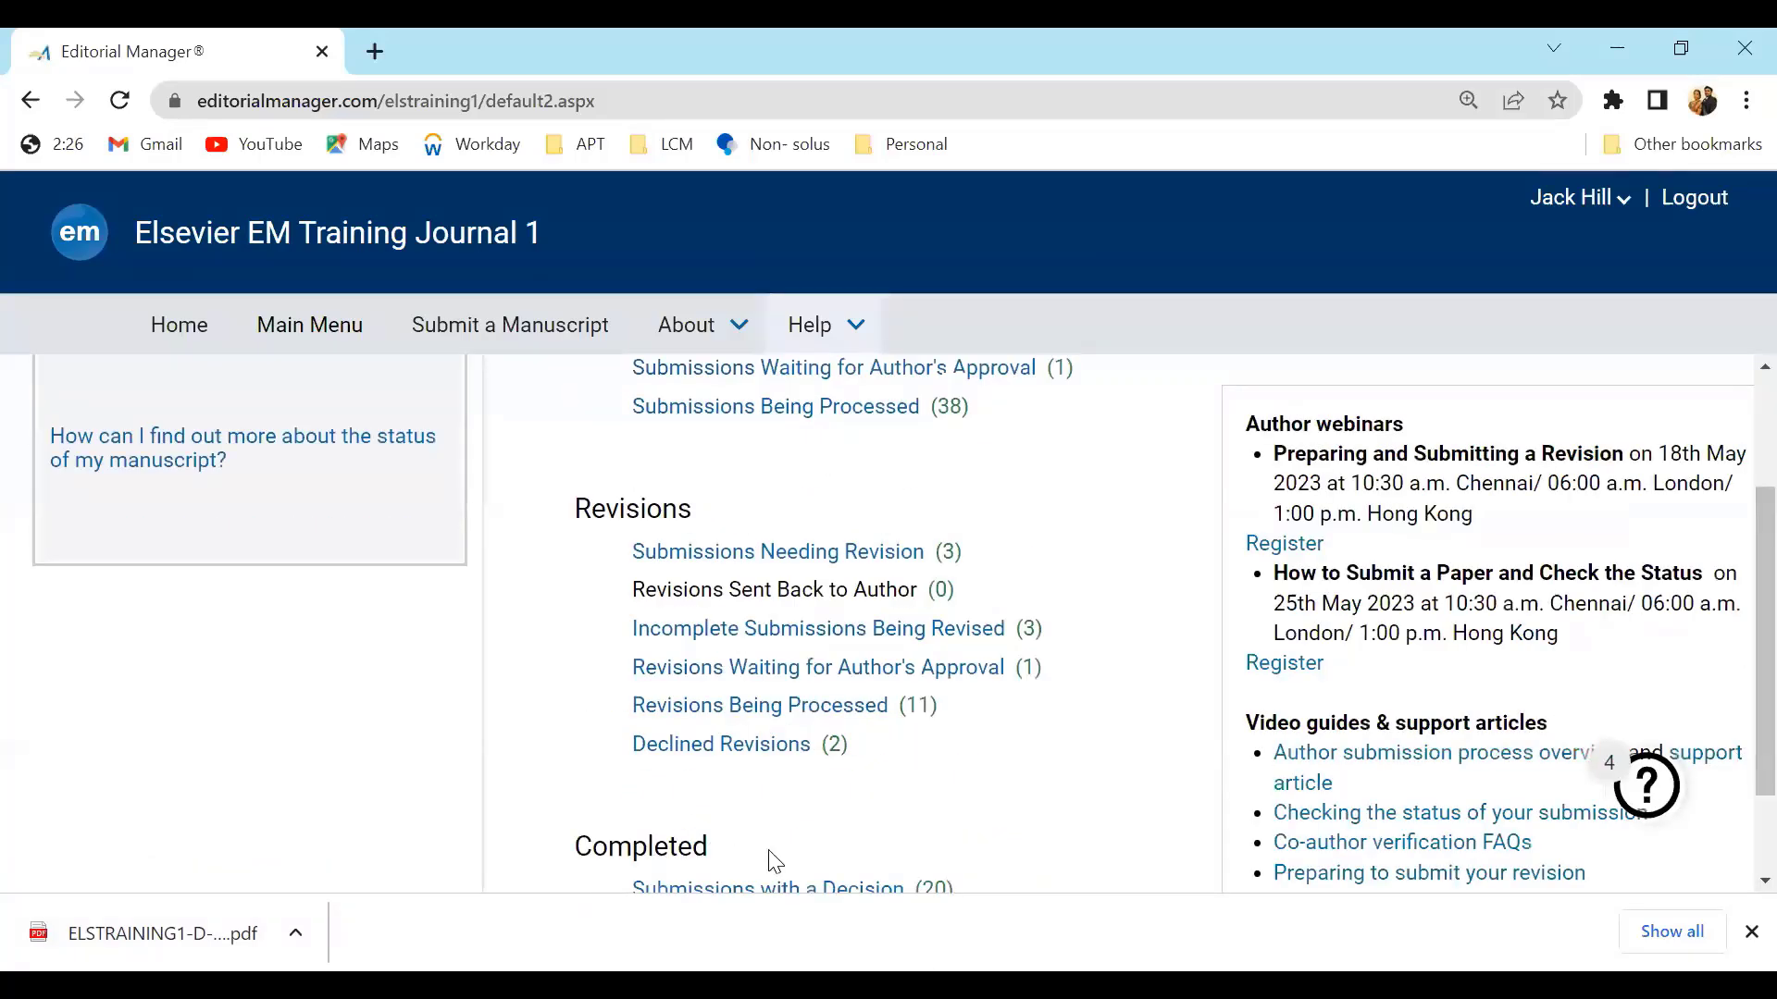
{"action": "left_click_drag", "start_coordinate": [979, 713], "coordinate": [642, 720]}
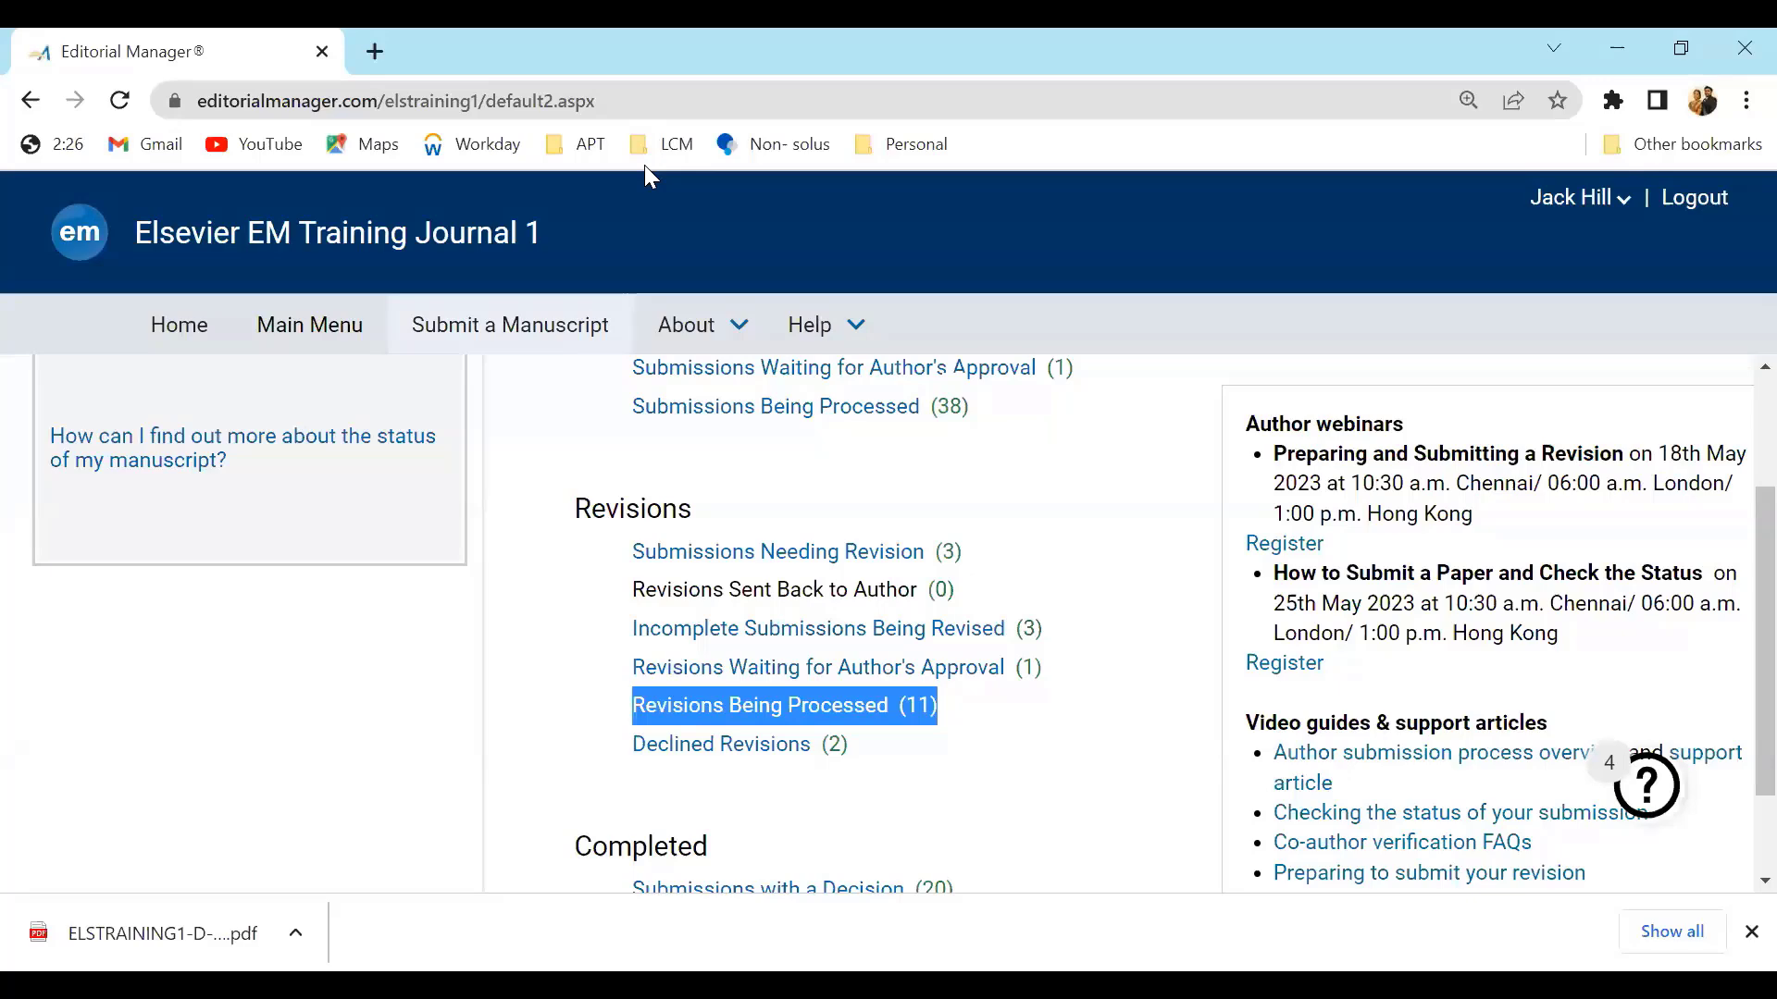
{"action": "key", "text": "alt+Tab"}
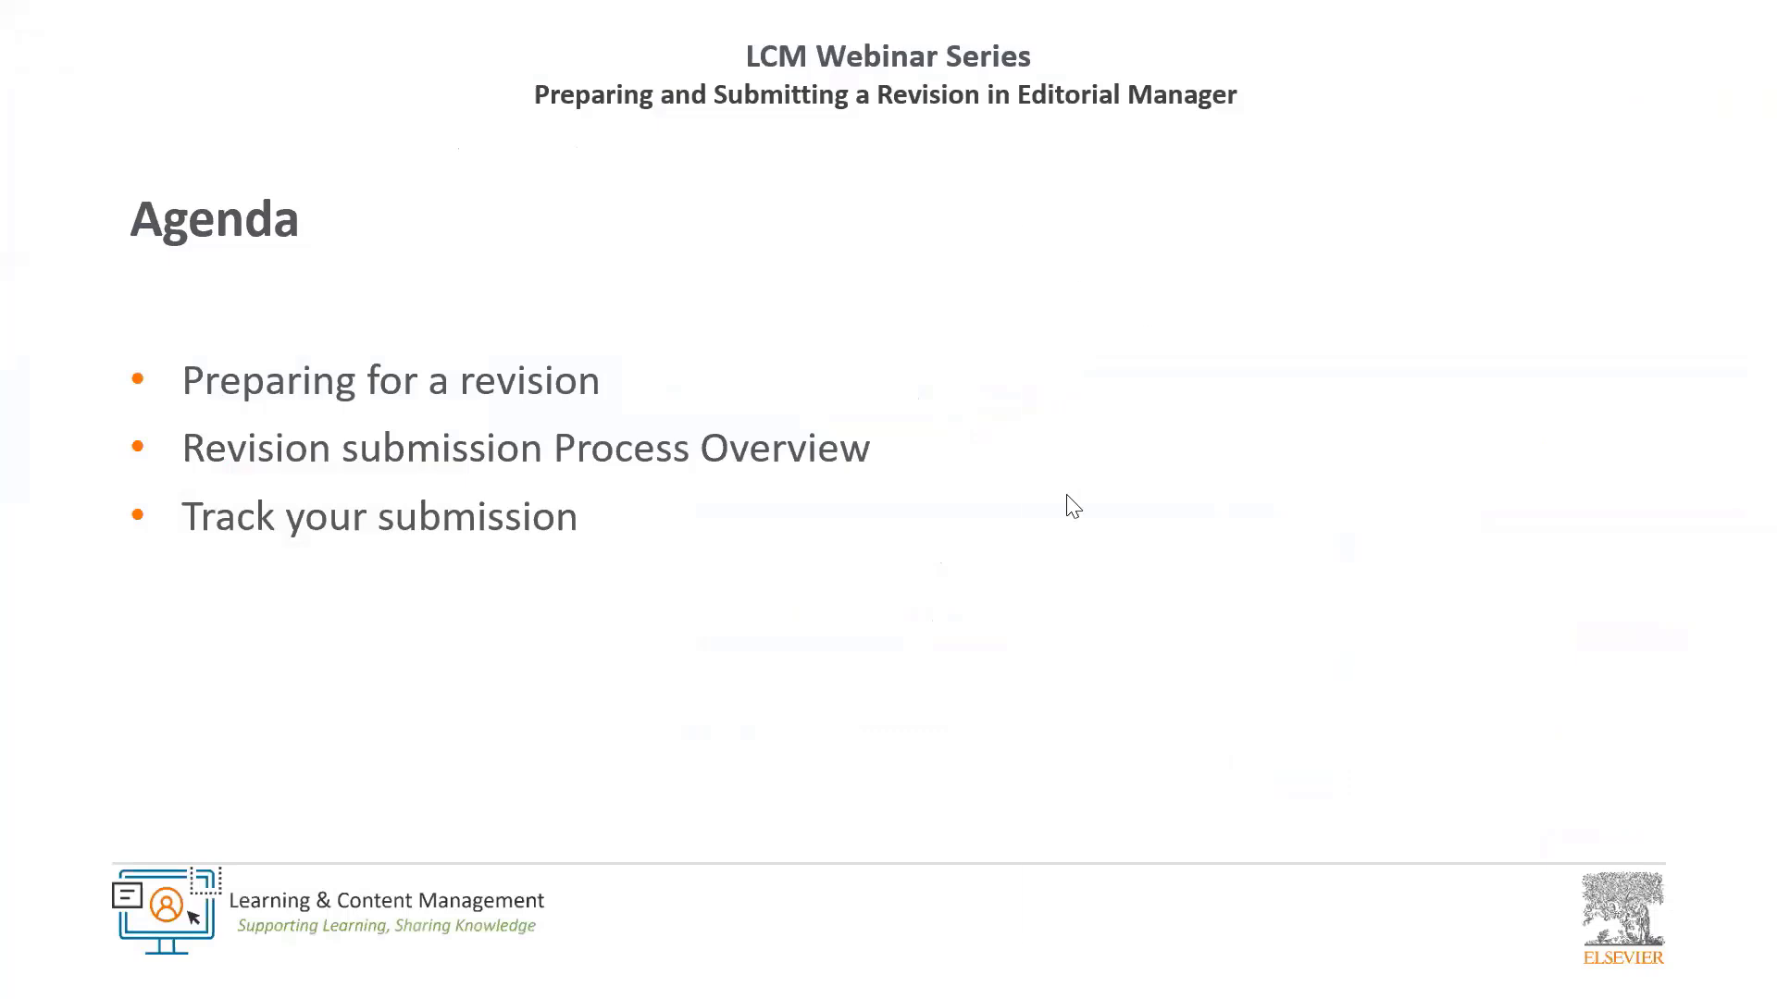
{"action": "right_click", "coordinate": [1069, 505]}
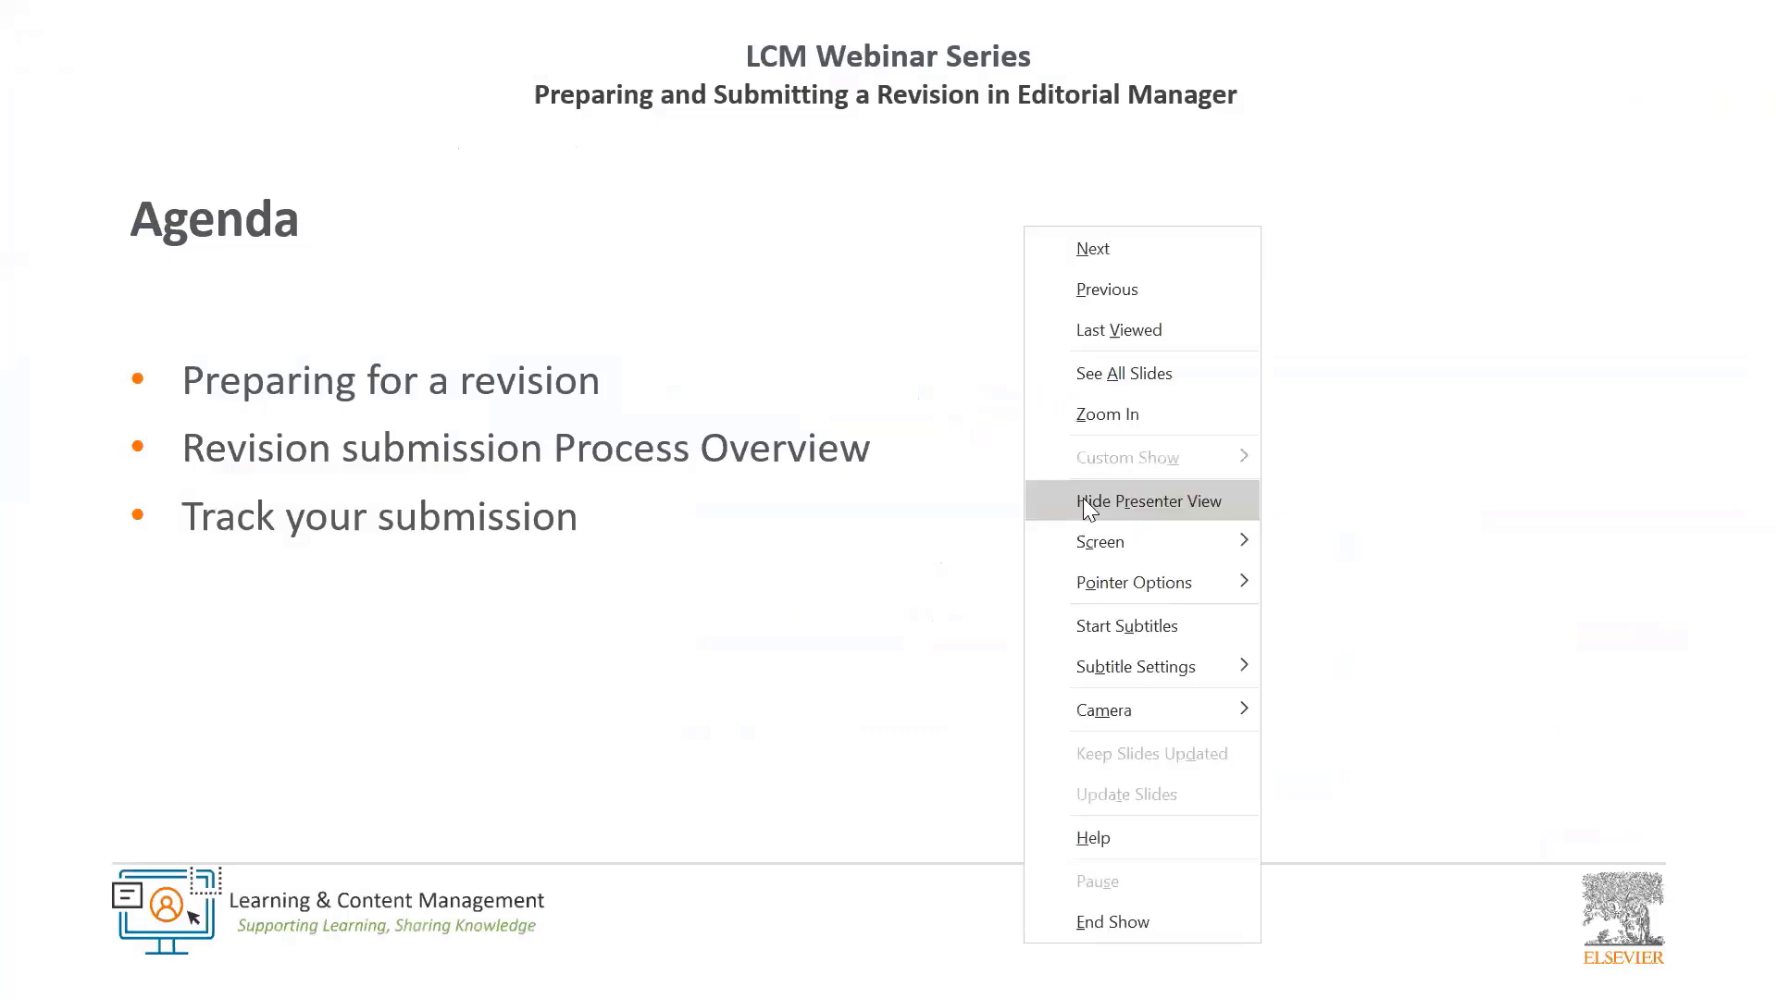